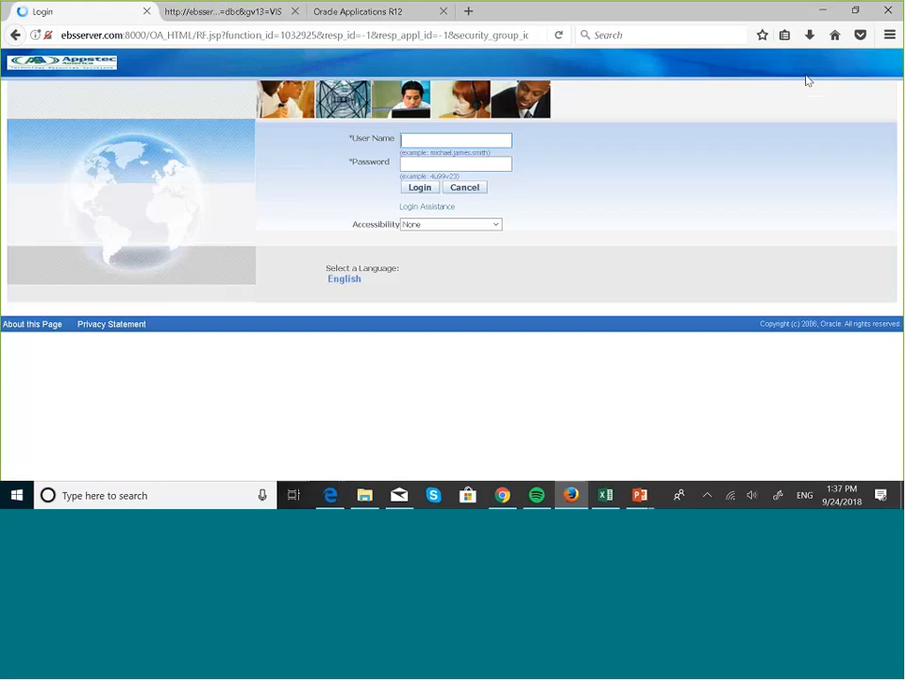
# Sign in to E-Business Suite with the saved login details
pyautogui.write('b')
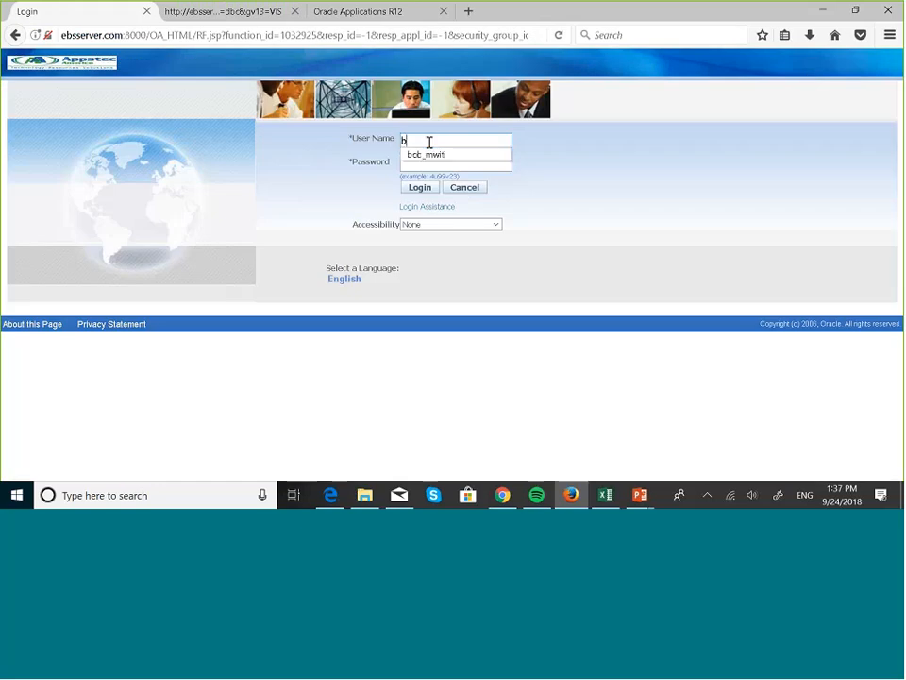
pyautogui.write('ob')
pyautogui.click(429, 159)
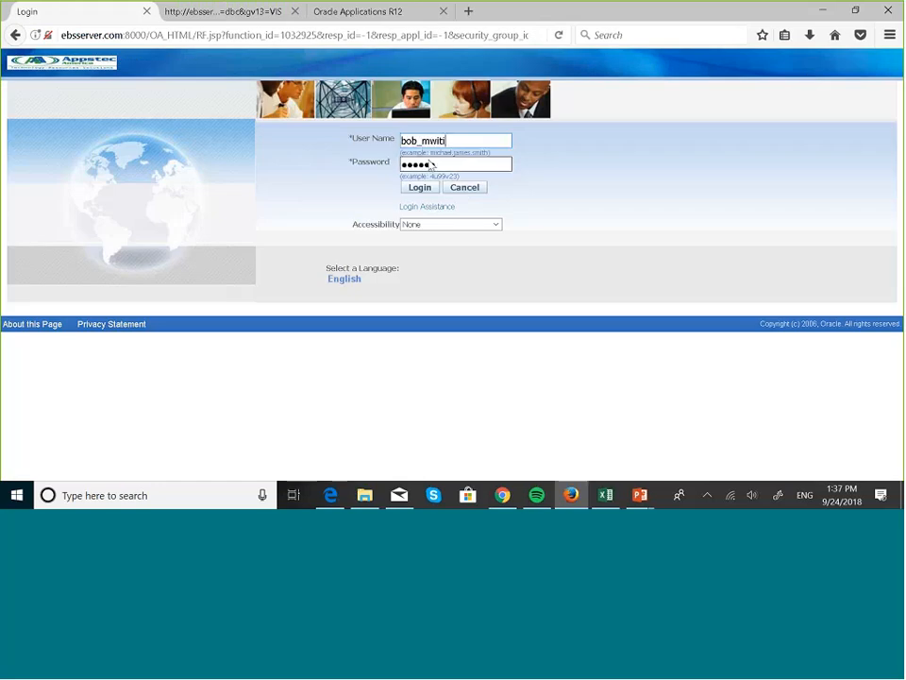
pyautogui.click(422, 190)
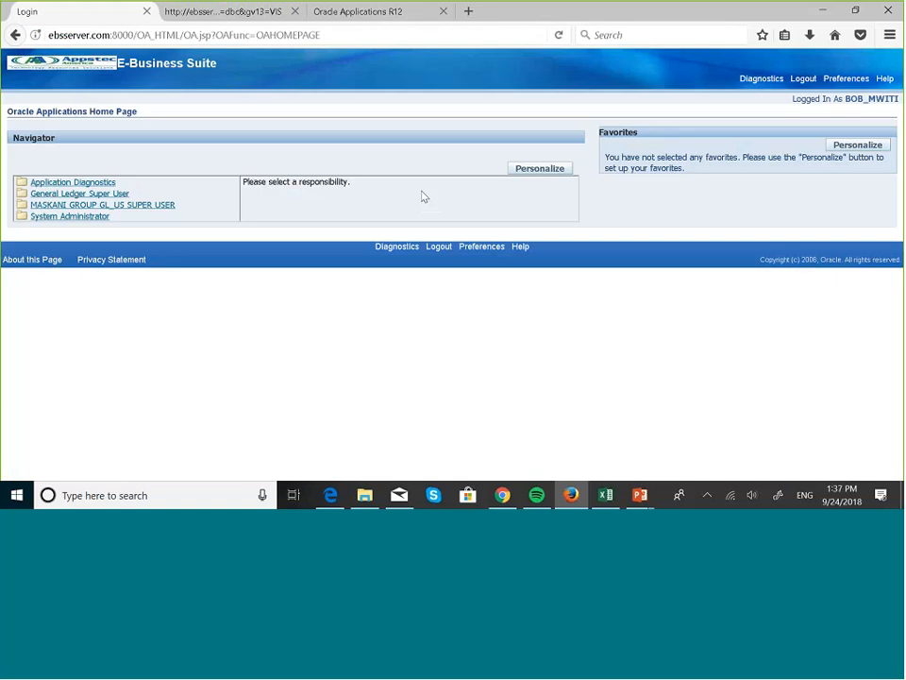
# Open Setup : Accounts : Summary under the MASKANI GROUP GL_US SUPER USER responsibility
pyautogui.click(140, 210)
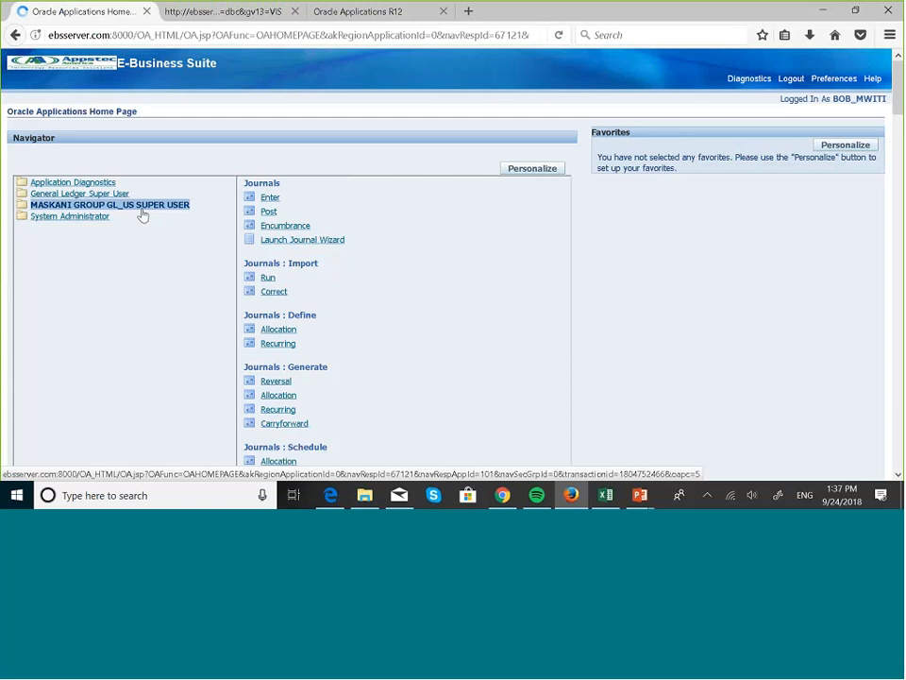
pyautogui.scroll(-15, 380, 285)
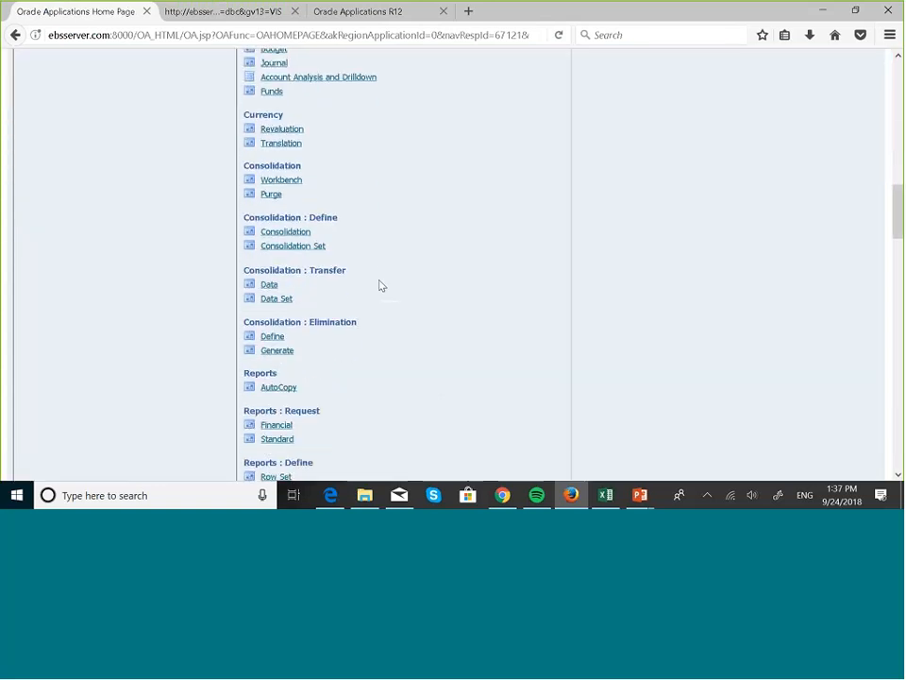
pyautogui.scroll(-3, 380, 285)
pyautogui.scroll(-12, 380, 285)
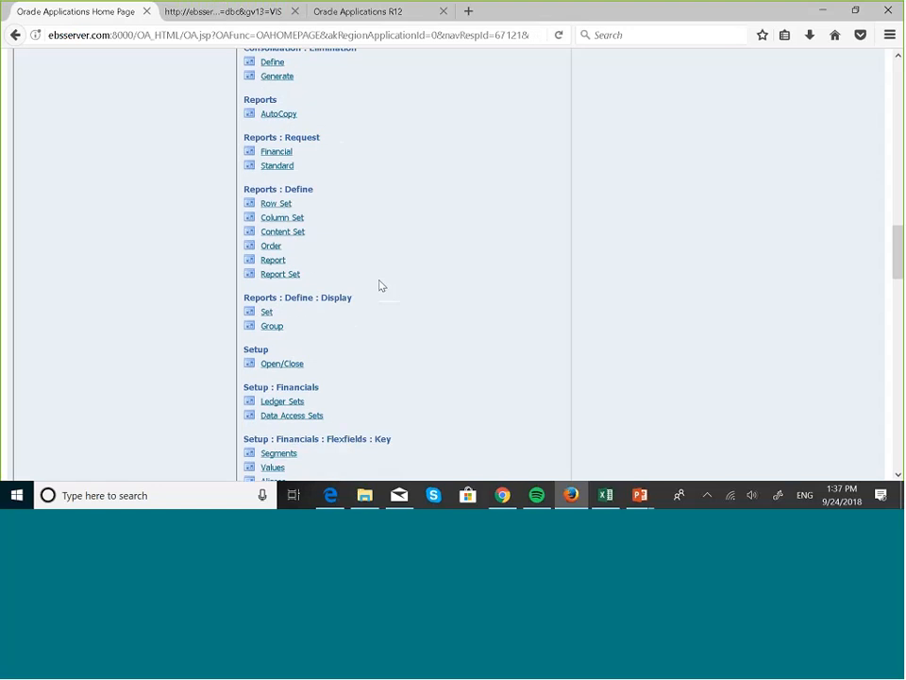
pyautogui.scroll(-5, 379, 285)
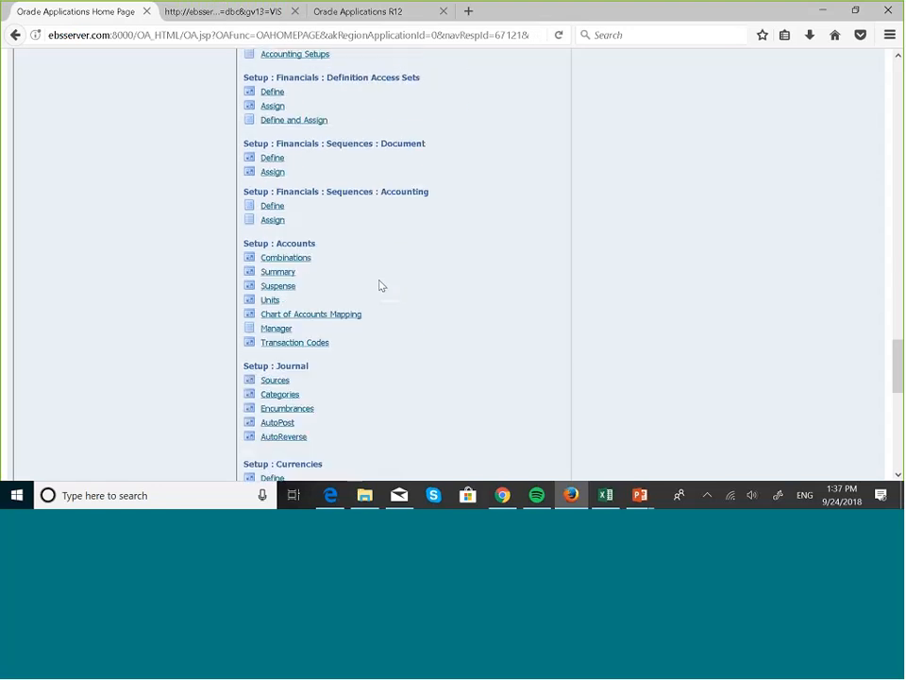
pyautogui.click(286, 280)
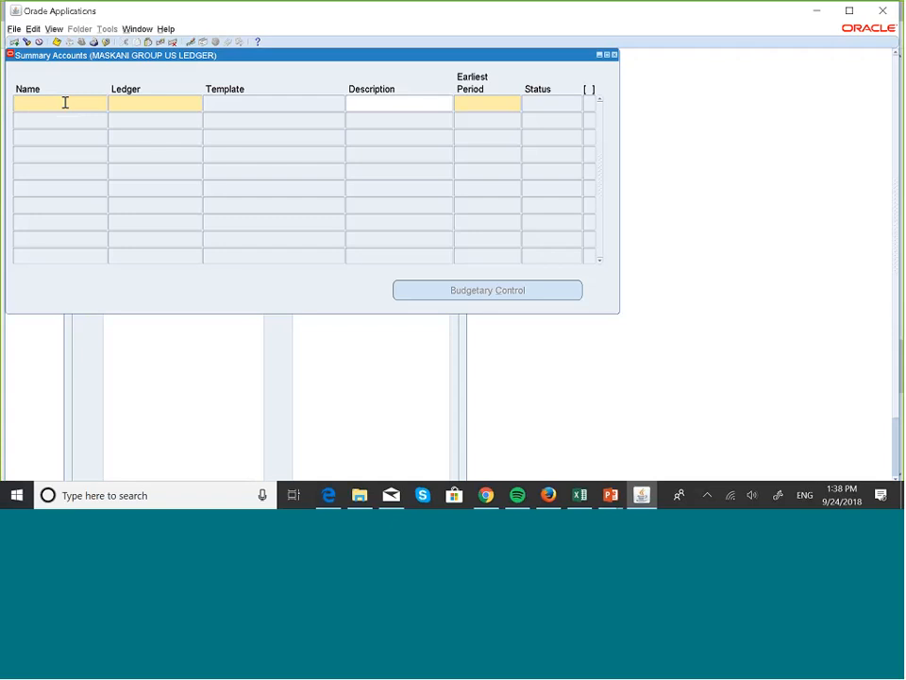
# Switch away from the blank Summary Accounts form toward the other open windows
pyautogui.hotkey('alt', 'Tab')
# Show the RG.D.D summary template slide in PowerPoint, then return to the Summary Accounts form
pyautogui.press('super+Tab')
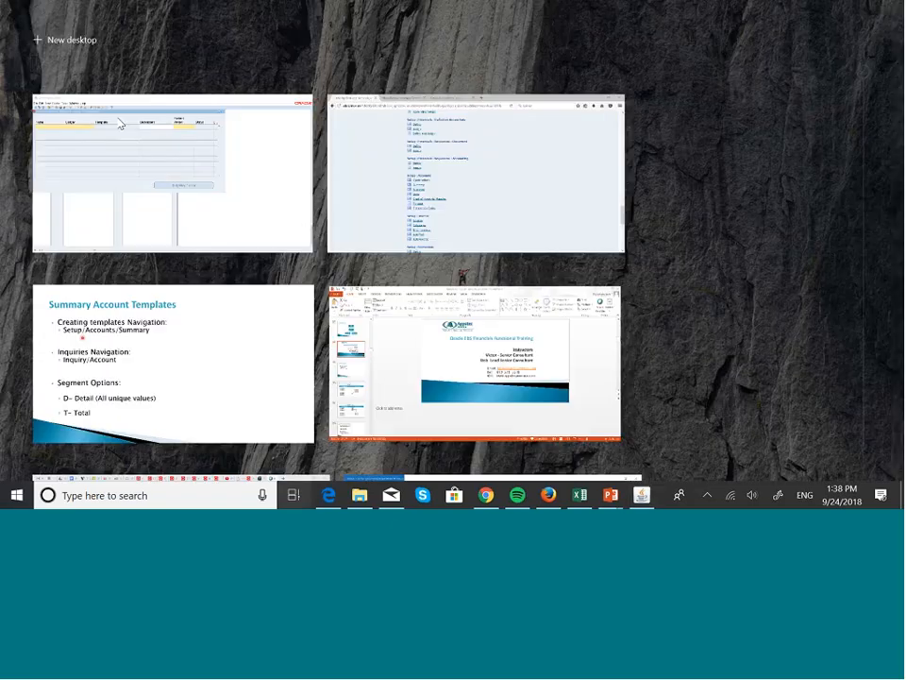
pyautogui.click(205, 402)
pyautogui.press('Left')
pyautogui.press('Left')
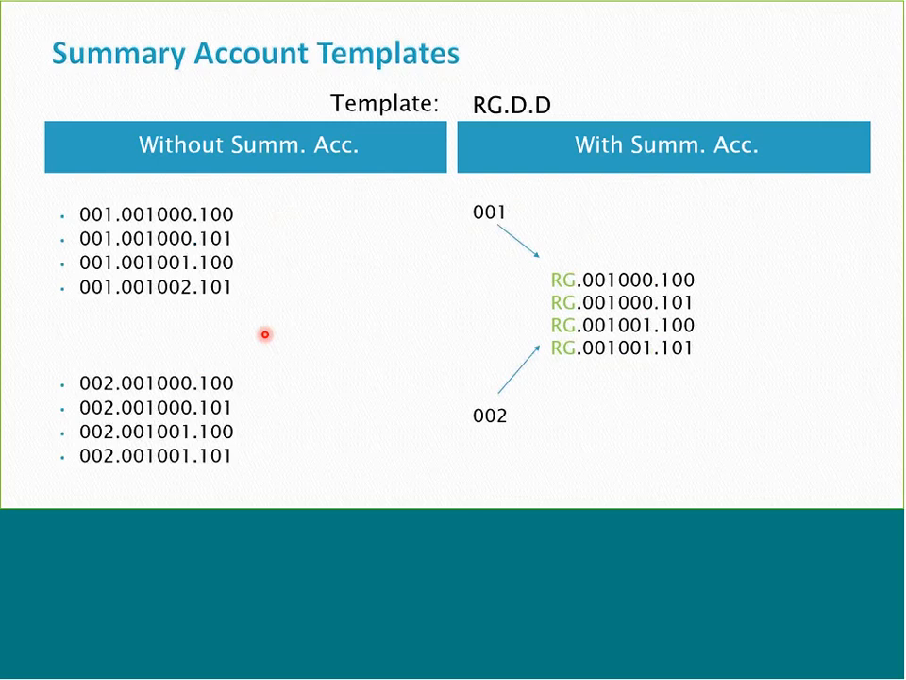
pyautogui.press('super+Tab')
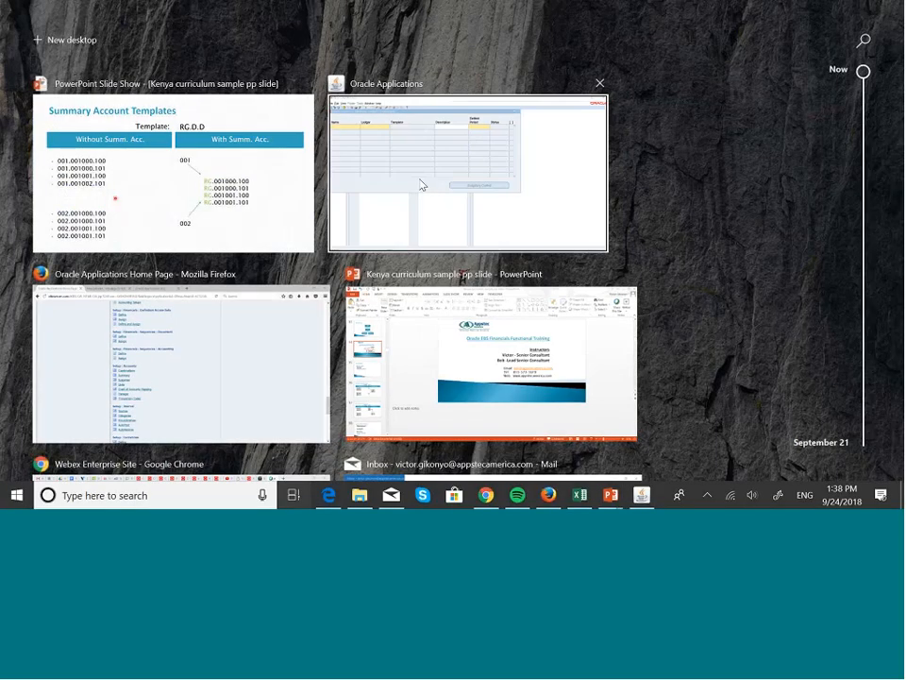
pyautogui.click(421, 185)
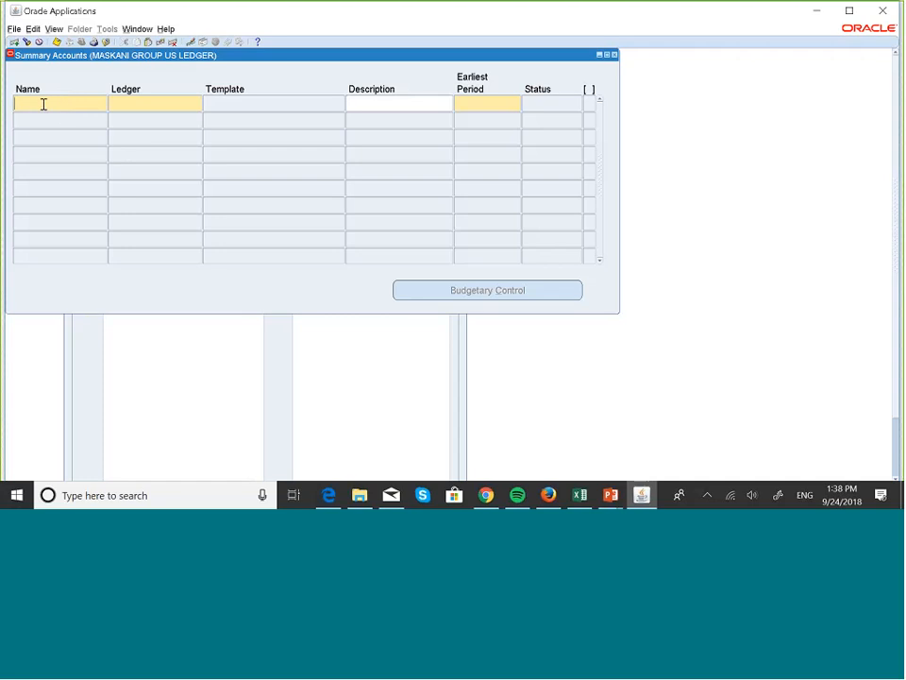
# Name the new summary account 'Maskani Enterprise'
pyautogui.press('capslock')
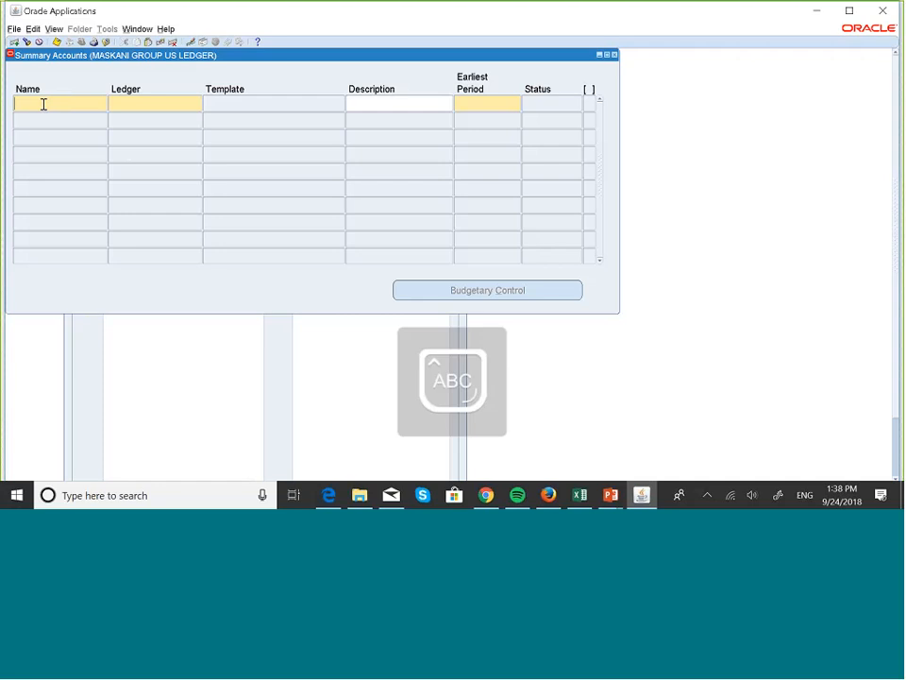
pyautogui.write('Ma')
pyautogui.press('capslock')
pyautogui.write('skani')
pyautogui.press('capslock')
pyautogui.write('E')
pyautogui.press('capslock')
pyautogui.write('nte')
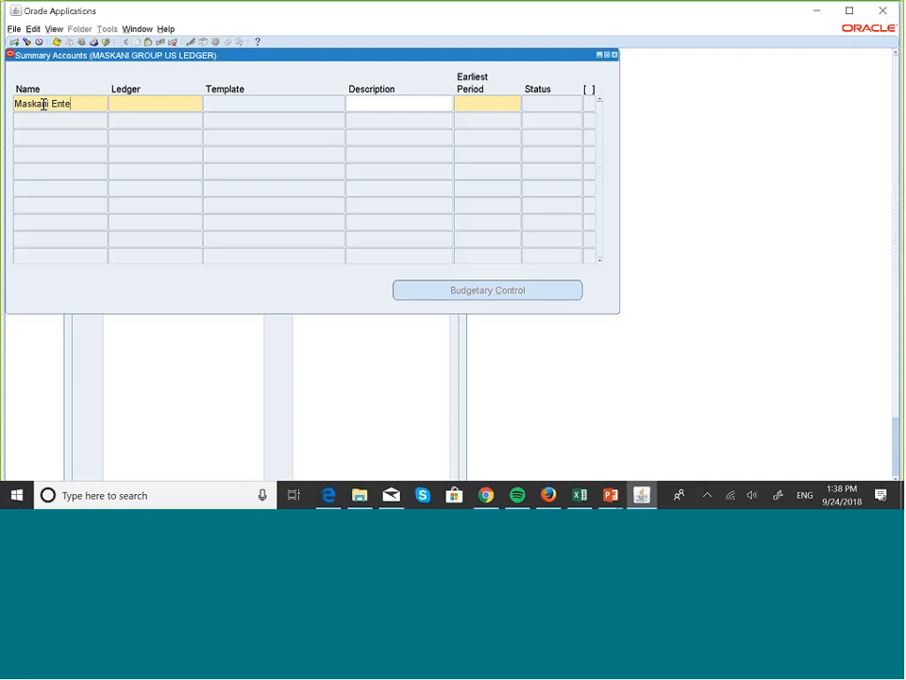
pyautogui.write('rprise')
# Assign it to MASKANI GROUP US LEDGER, bringing up the MASKANI GROUP COA template window
pyautogui.click(145, 103)
pyautogui.press('capslock')
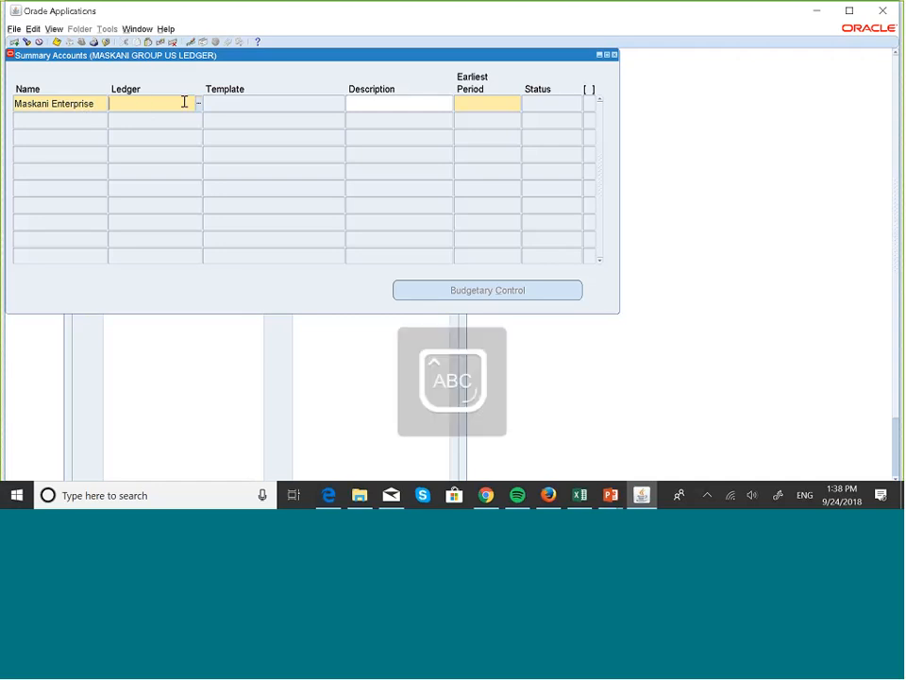
pyautogui.press('capslock')
pyautogui.write('Mask')
pyautogui.press('Tab')
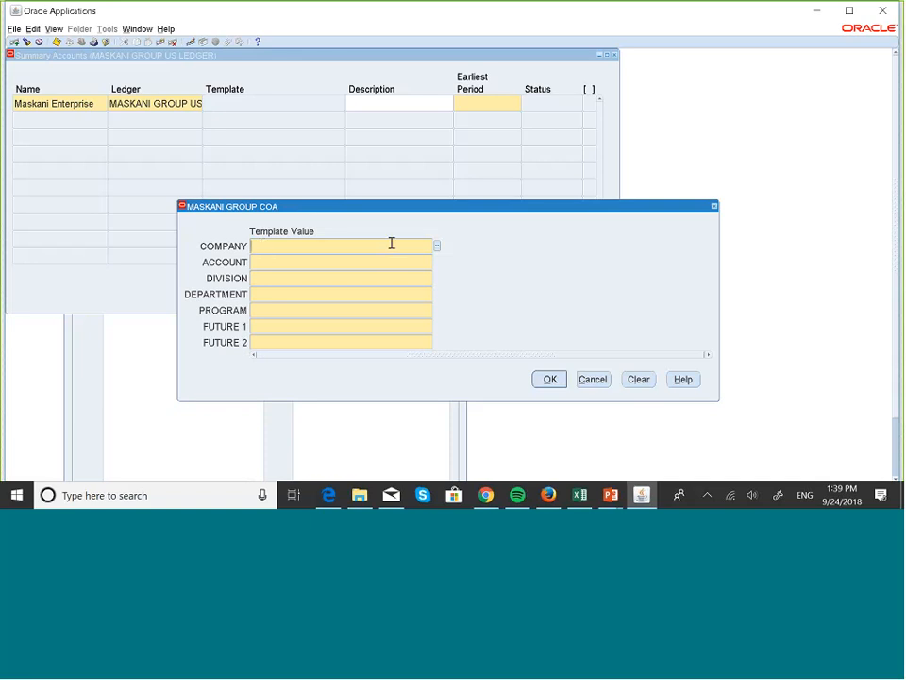
# Set the Company template value to MRE (Maskani Real Estate) from the list
pyautogui.click(437, 247)
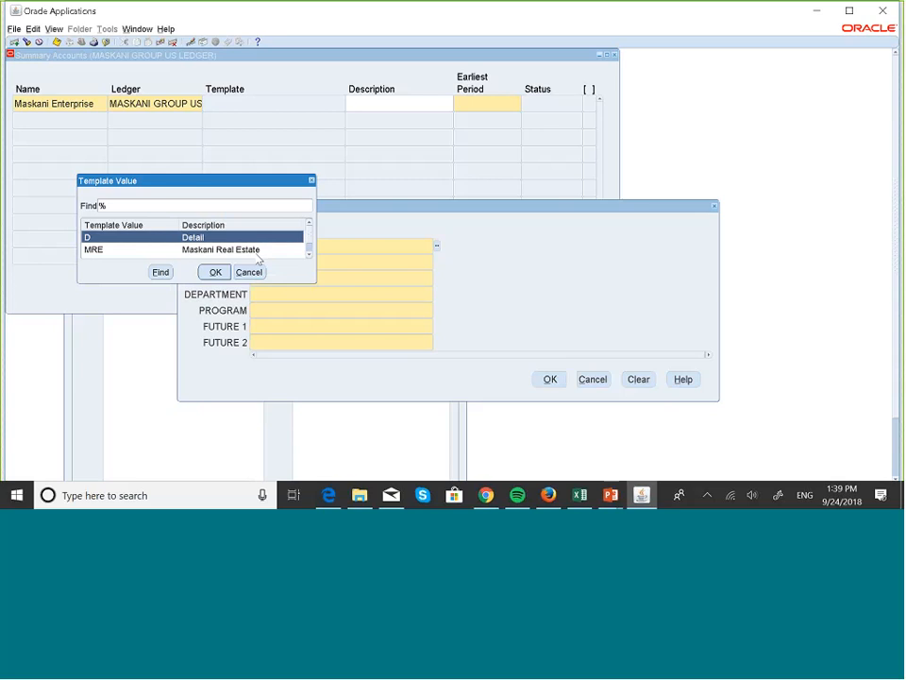
pyautogui.click(309, 255)
pyautogui.scroll(1, 302, 244)
pyautogui.click(309, 252)
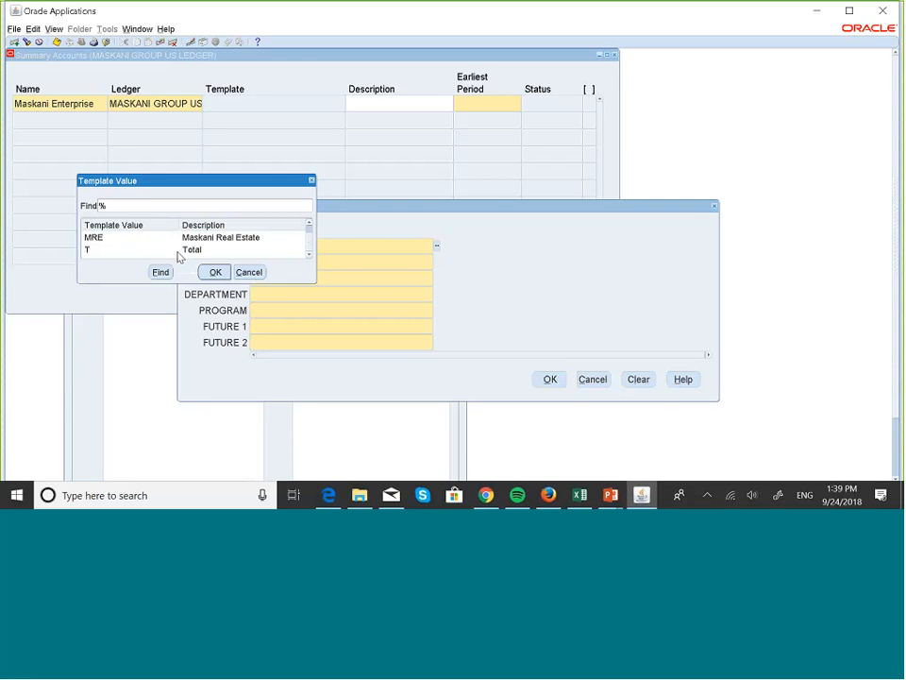
pyautogui.click(309, 224)
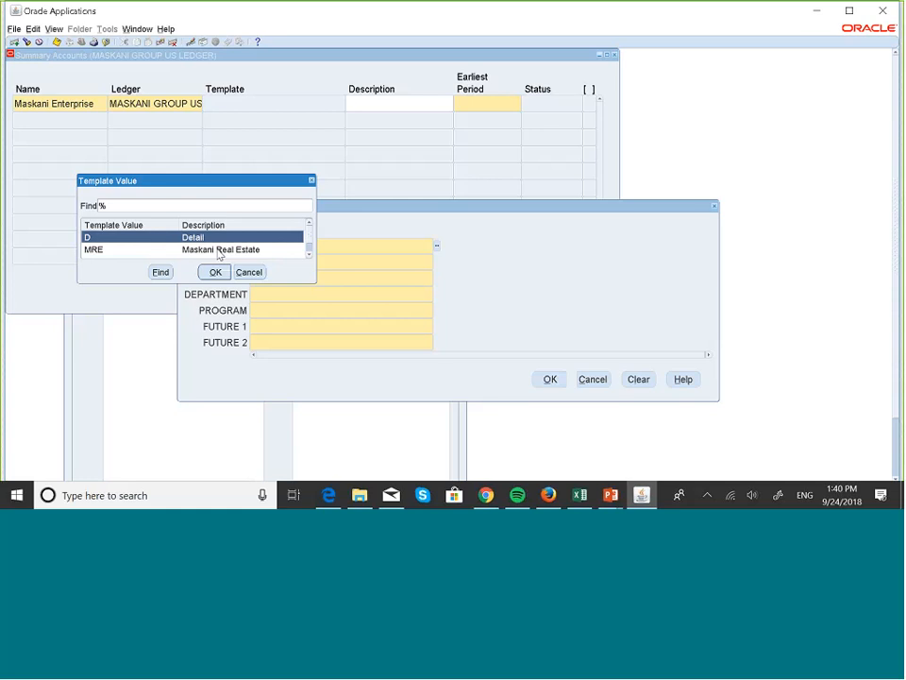
pyautogui.click(218, 251)
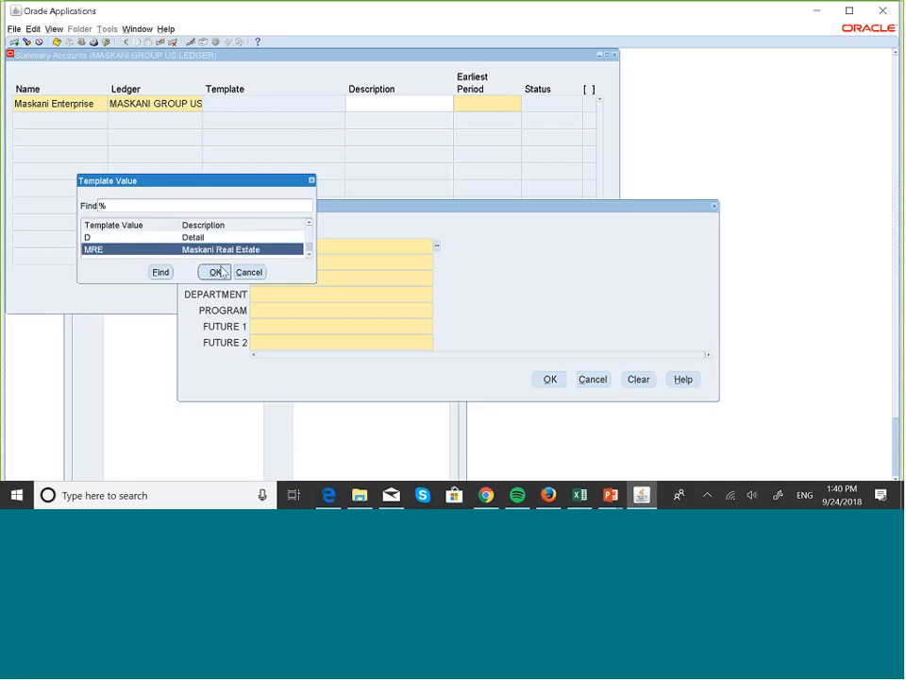
pyautogui.click(216, 272)
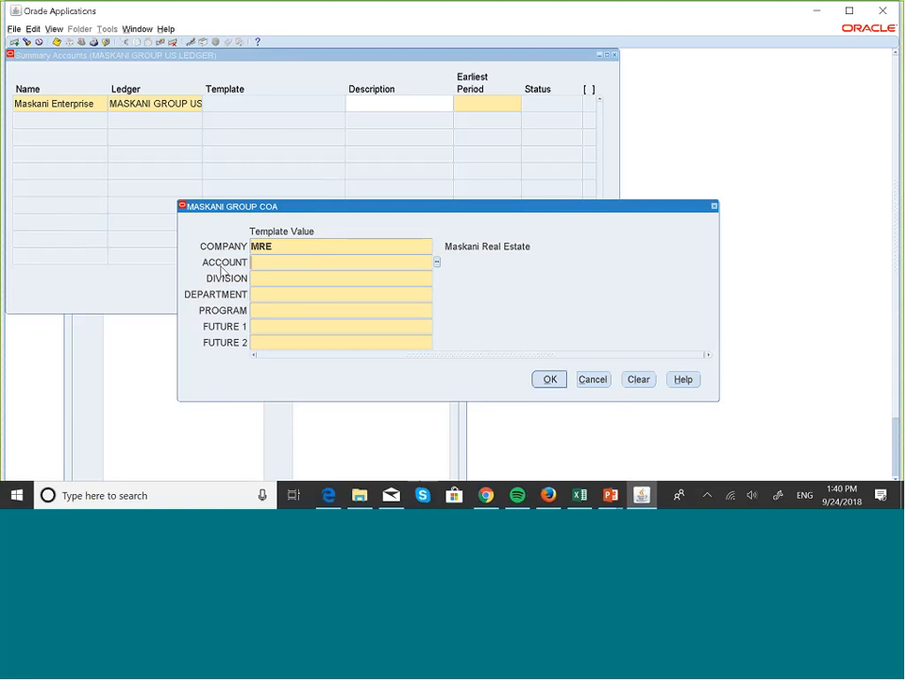
# Set Account to Detail (D) and enter D for Division through Future 2
pyautogui.click(437, 263)
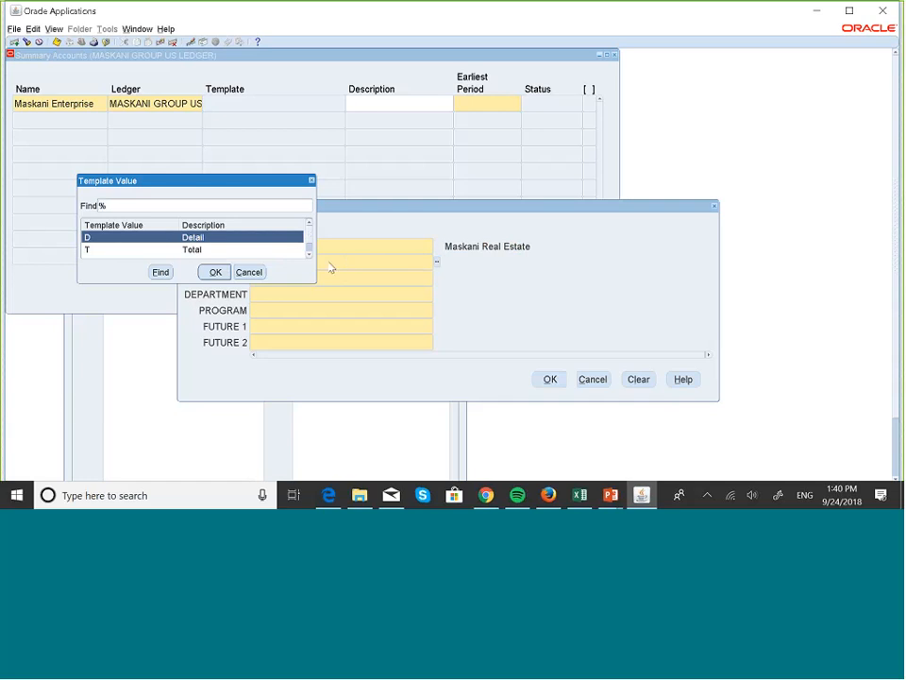
pyautogui.click(228, 276)
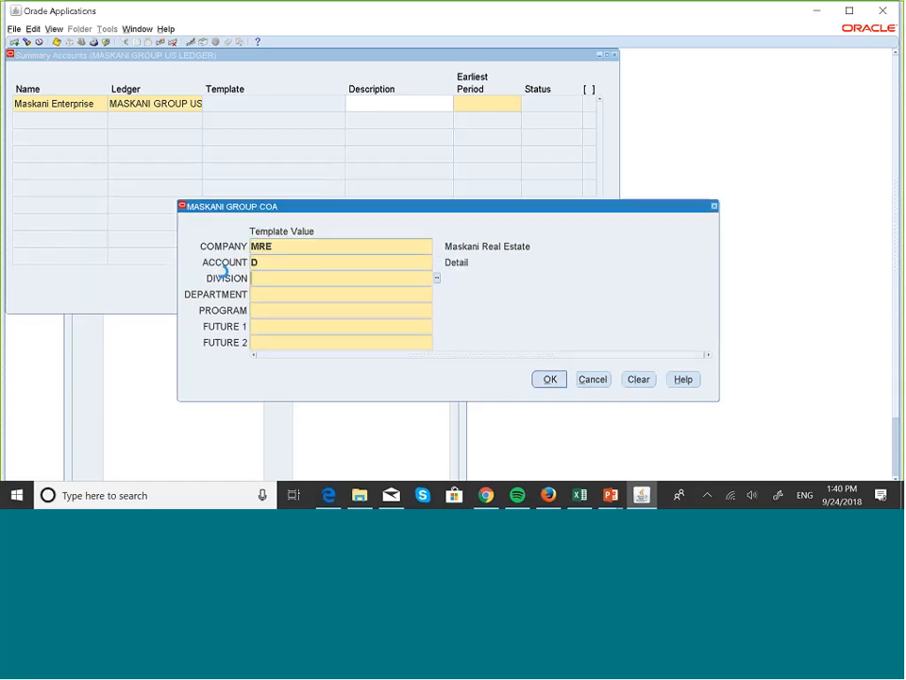
pyautogui.press('capslock')
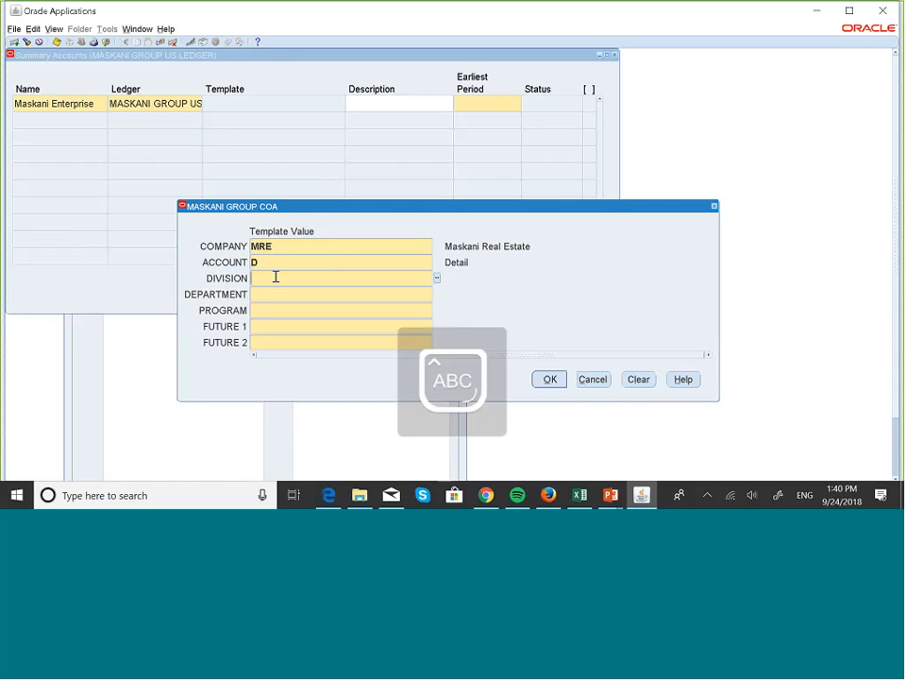
pyautogui.write('D')
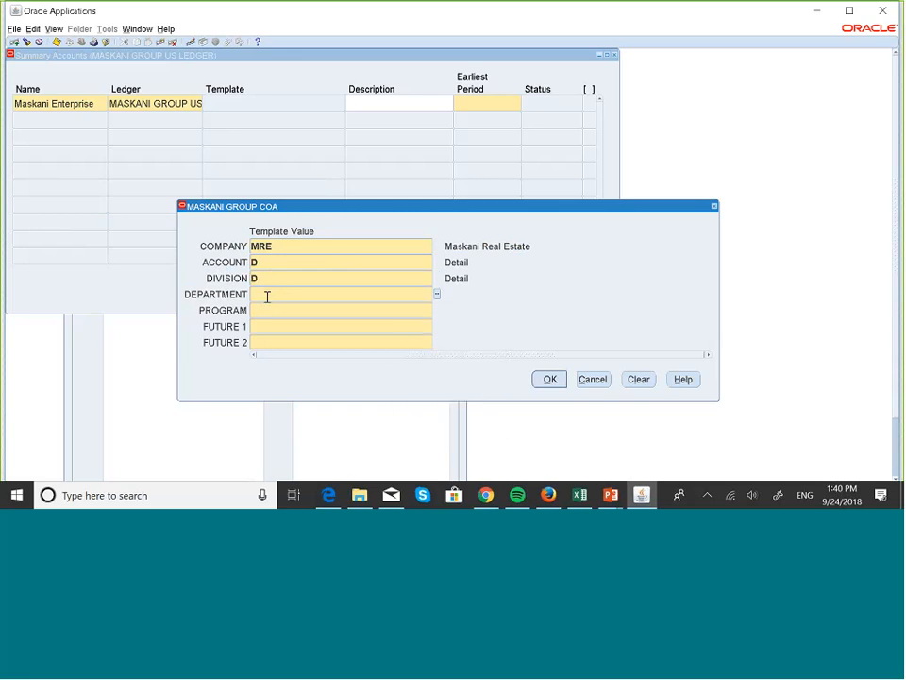
pyautogui.write('DDD')
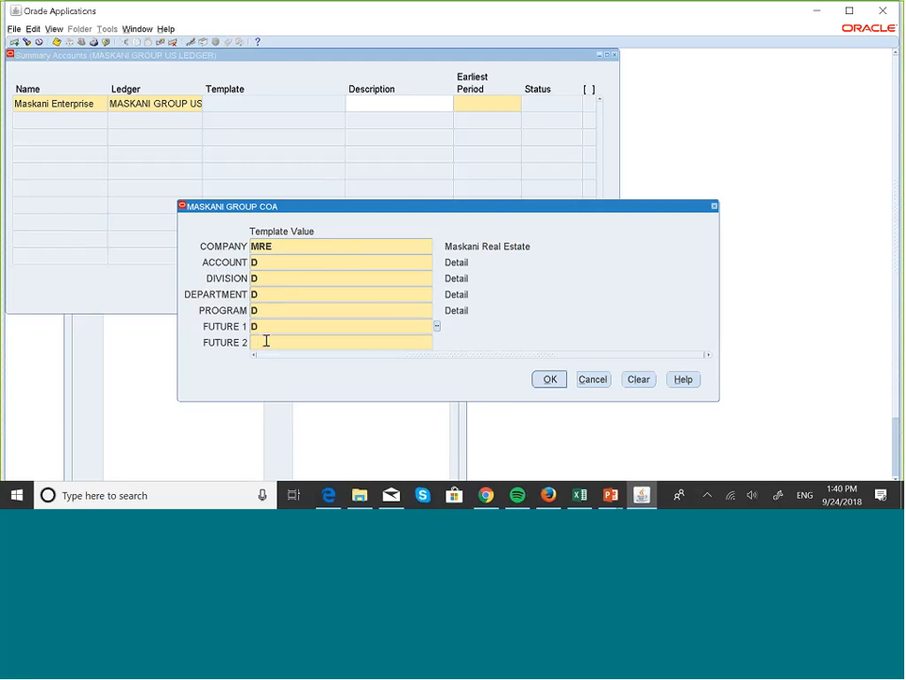
pyautogui.write('D')
# Accept the MRE.D.D.D.D.D.D template and enter the description 'Maskani Enterprise Template'
pyautogui.click(551, 379)
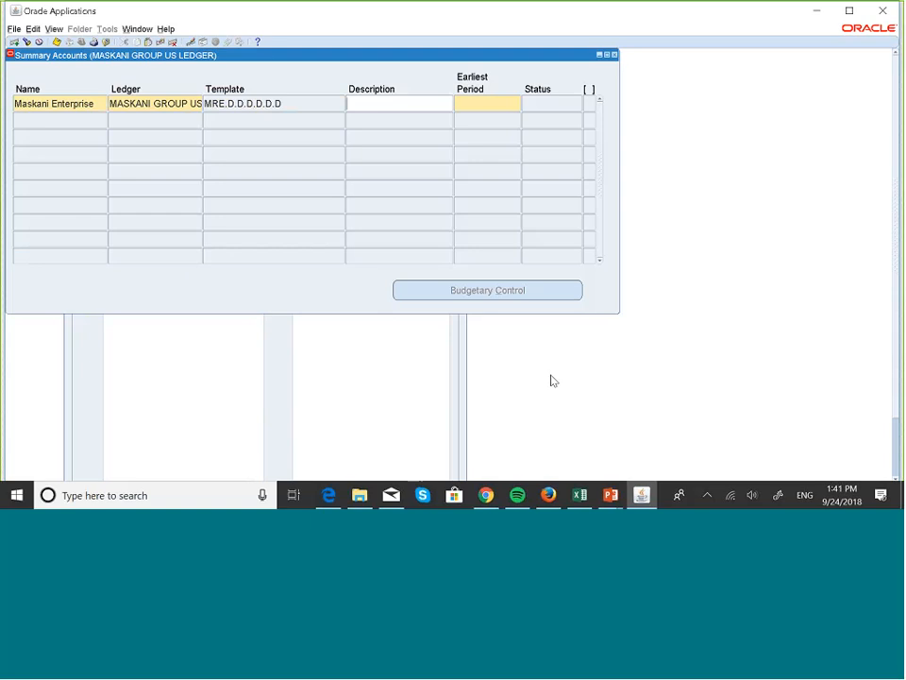
pyautogui.write('Mask')
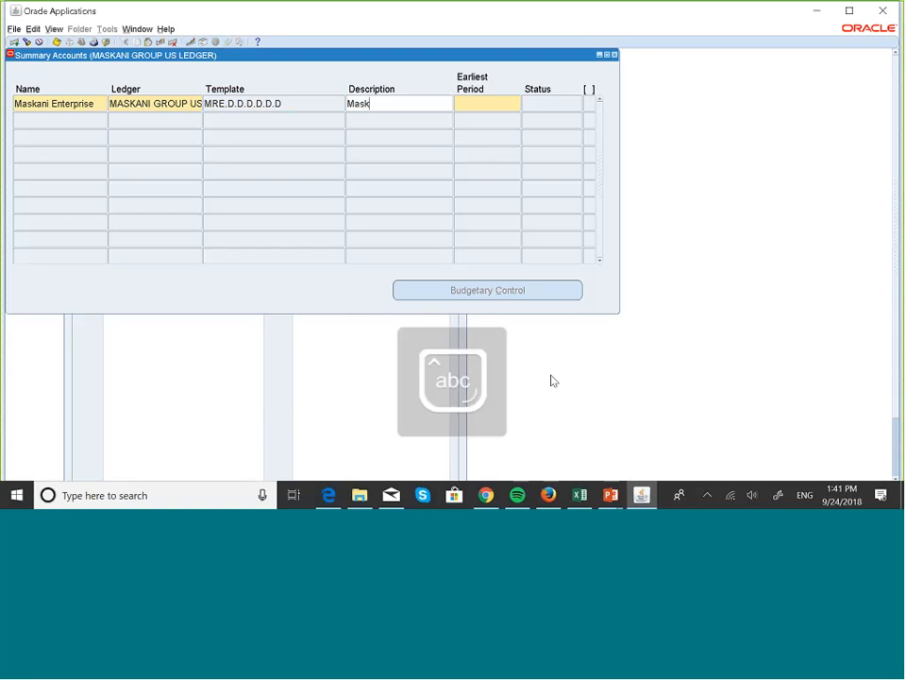
pyautogui.write('ni')
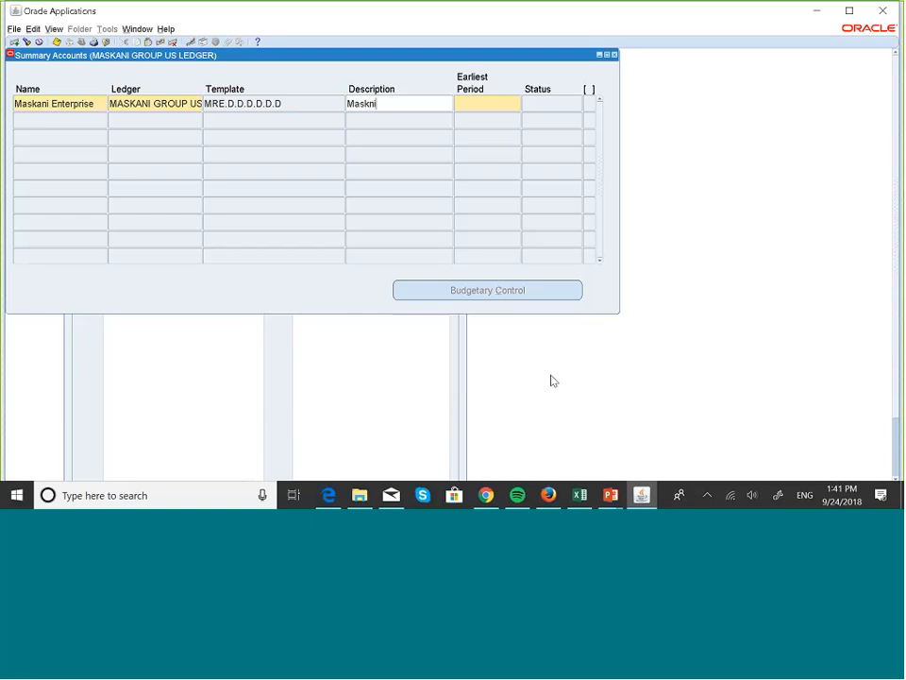
pyautogui.press('BackSpace')
pyautogui.press('BackSpace')
pyautogui.write('ani')
pyautogui.press('capslock')
pyautogui.write('E')
pyautogui.press('capslock')
pyautogui.write('n')
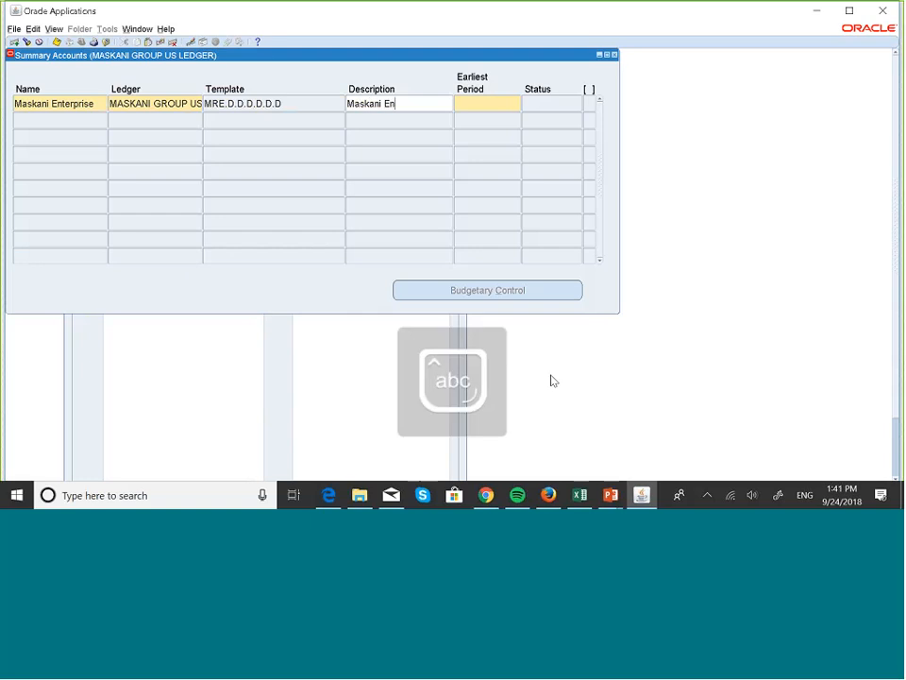
pyautogui.write('terpri')
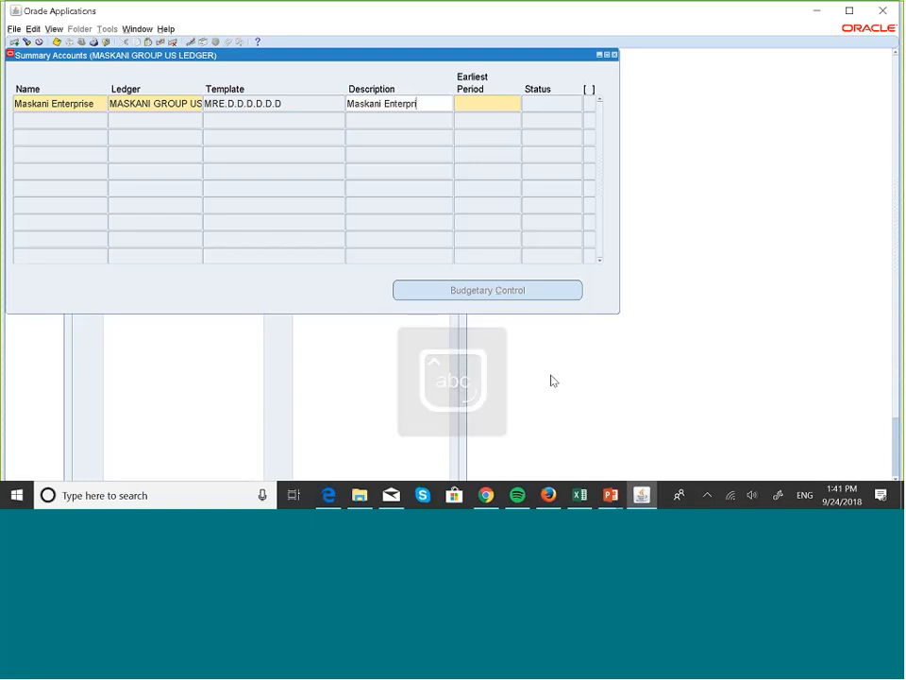
pyautogui.write('se')
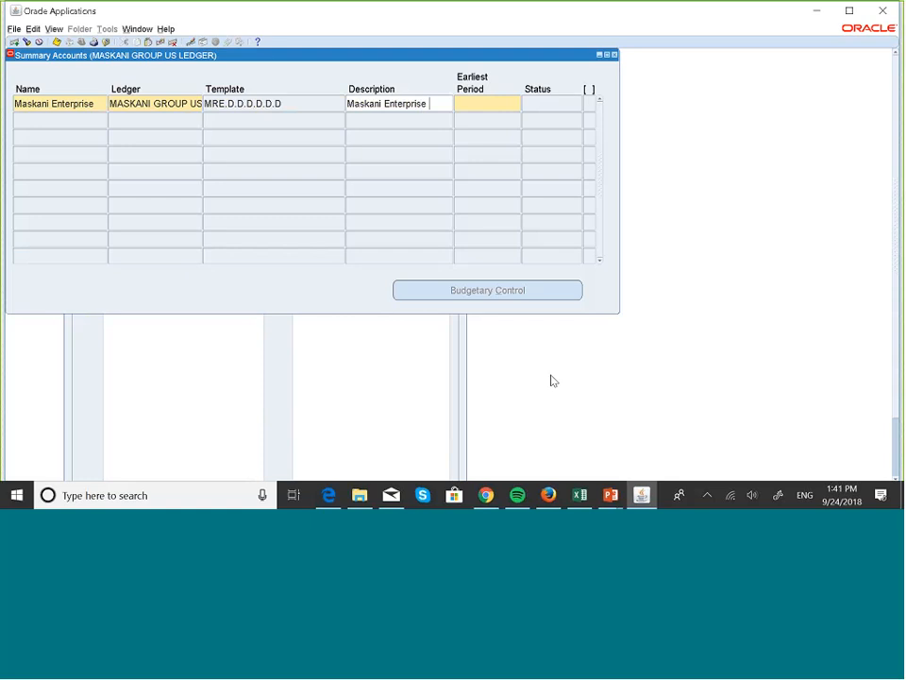
pyautogui.press('capslock')
pyautogui.write('T')
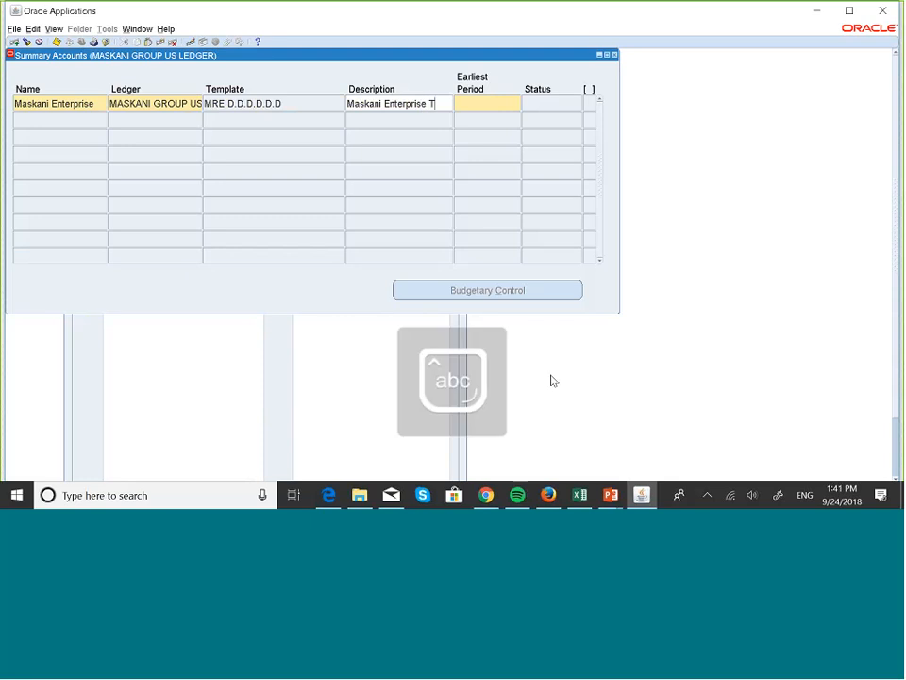
pyautogui.write('em')
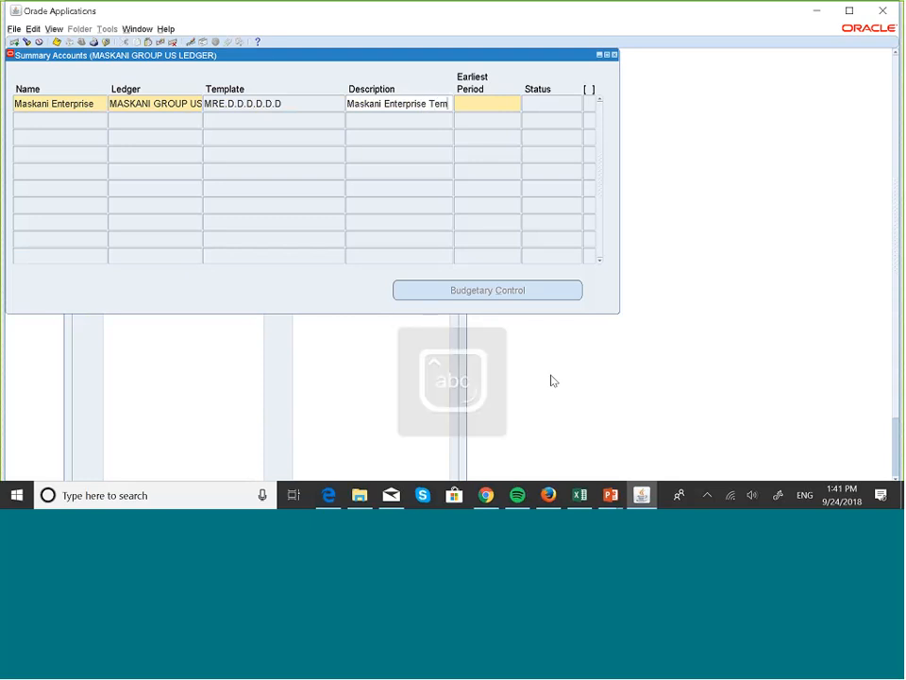
pyautogui.write('pl')
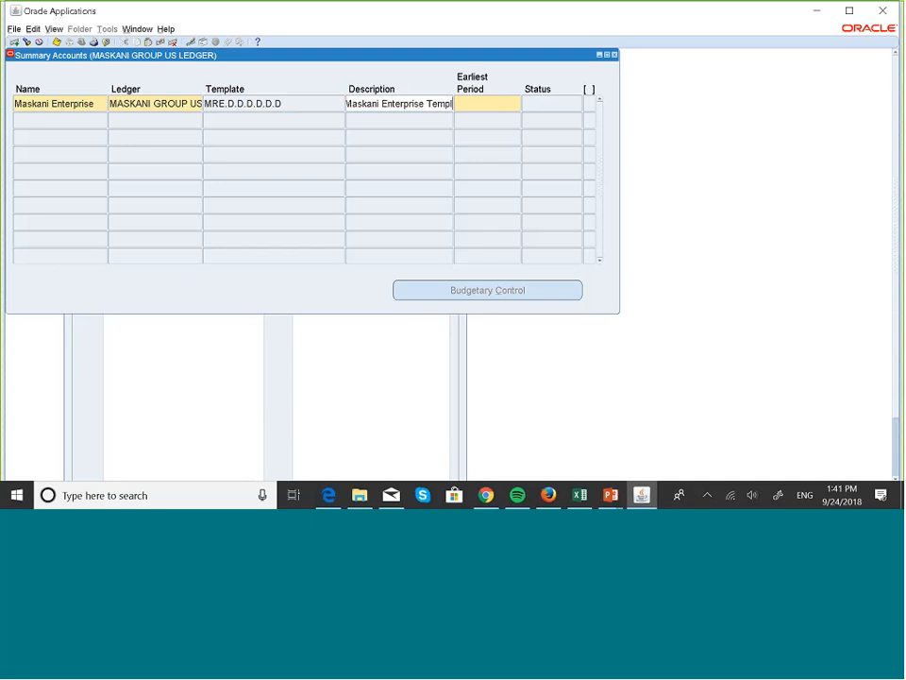
pyautogui.write('ate')
pyautogui.click(510, 110)
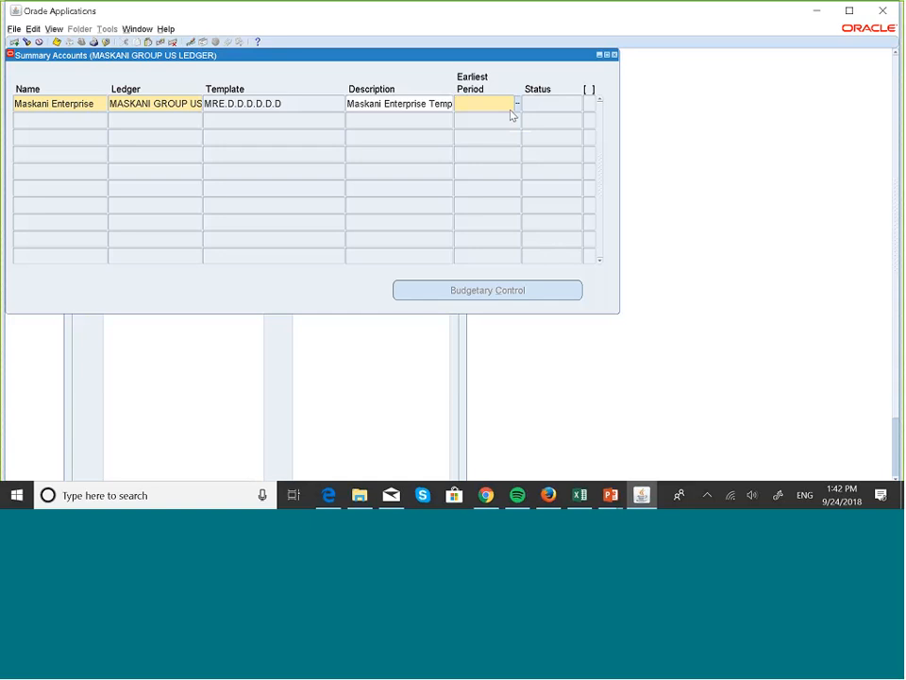
# Choose JAN-18 as Earliest Period from the periods matching 'Jan'
pyautogui.press('capslock')
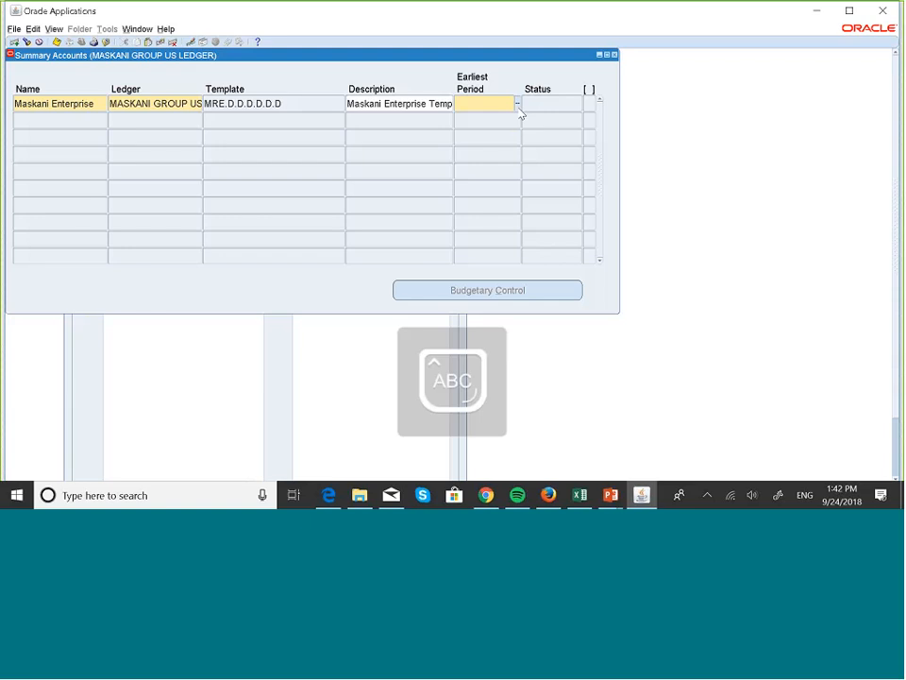
pyautogui.write('Ja')
pyautogui.press('capslock')
pyautogui.write('n')
pyautogui.click(519, 105)
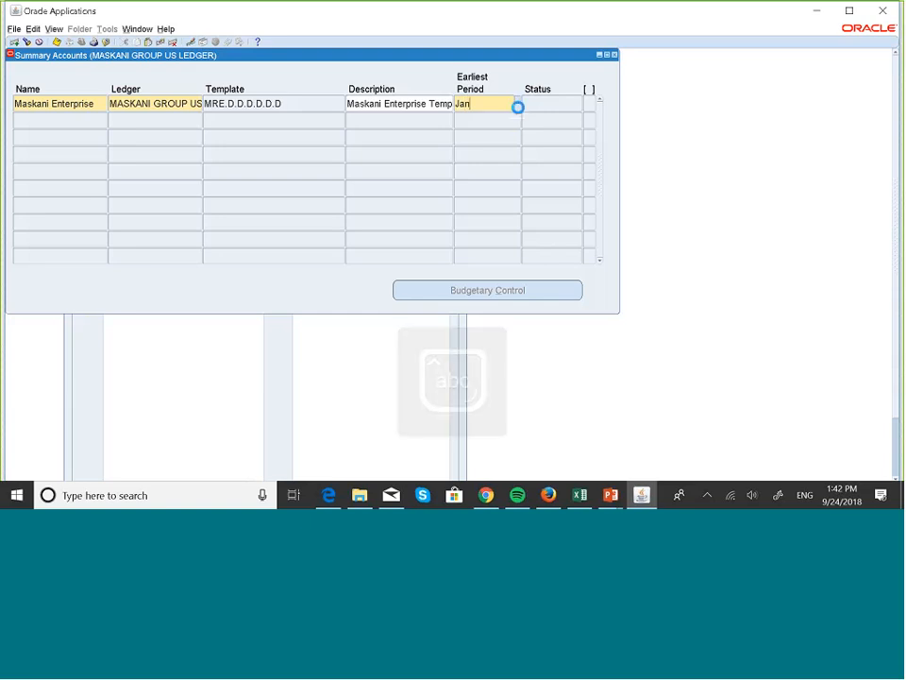
pyautogui.click(497, 189)
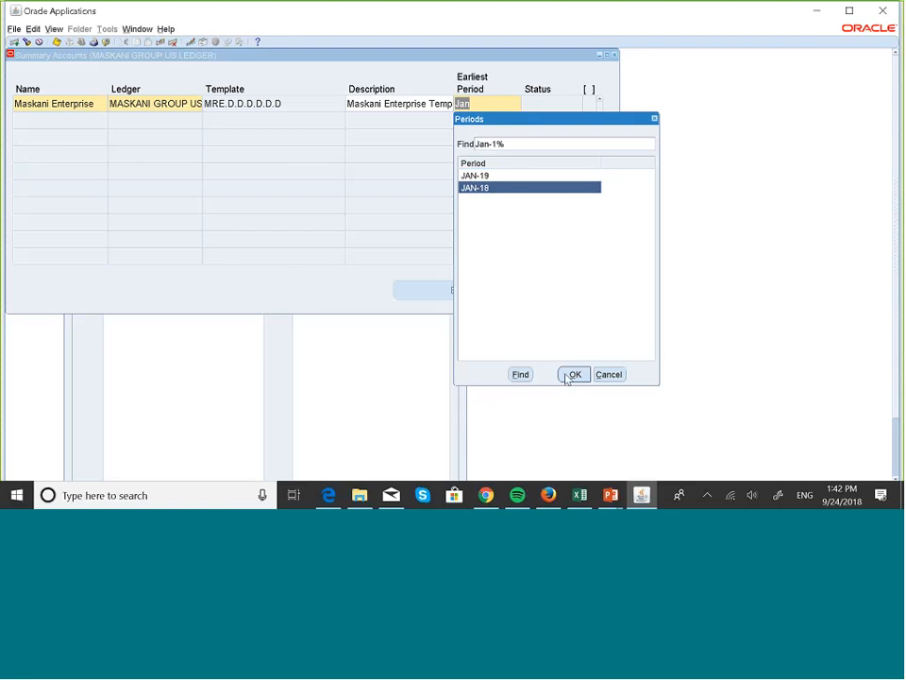
pyautogui.click(573, 375)
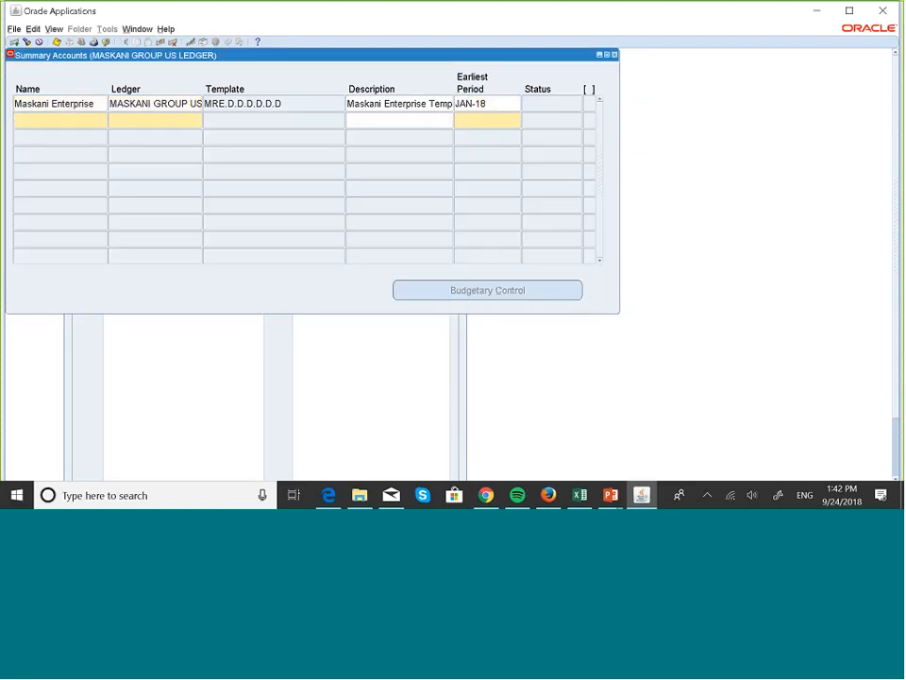
# Accept the template values and save the Maskani Enterprise summary account, dismissing the request notice
pyautogui.click(288, 102)
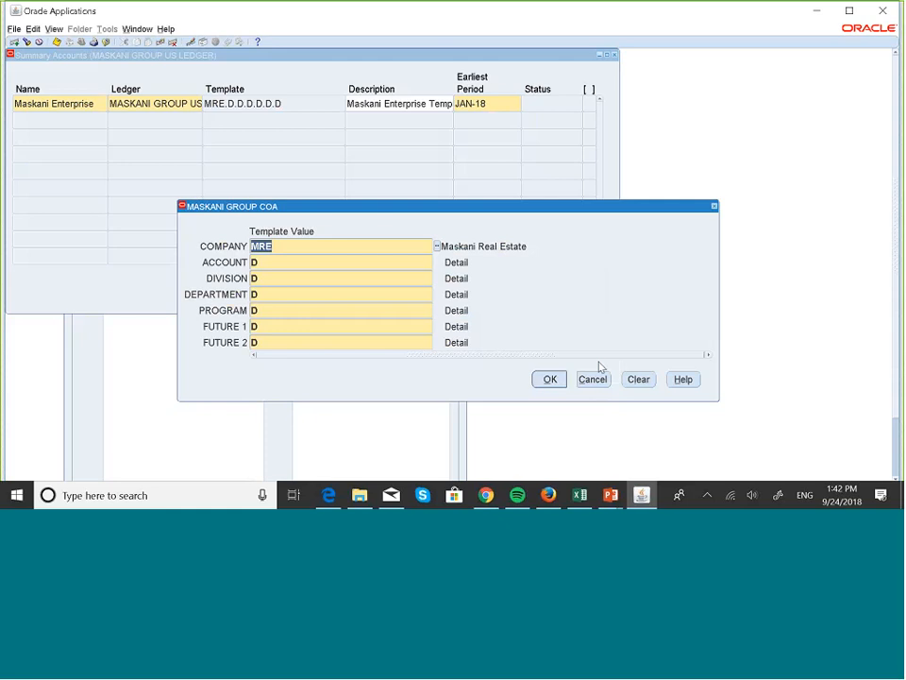
pyautogui.click(556, 379)
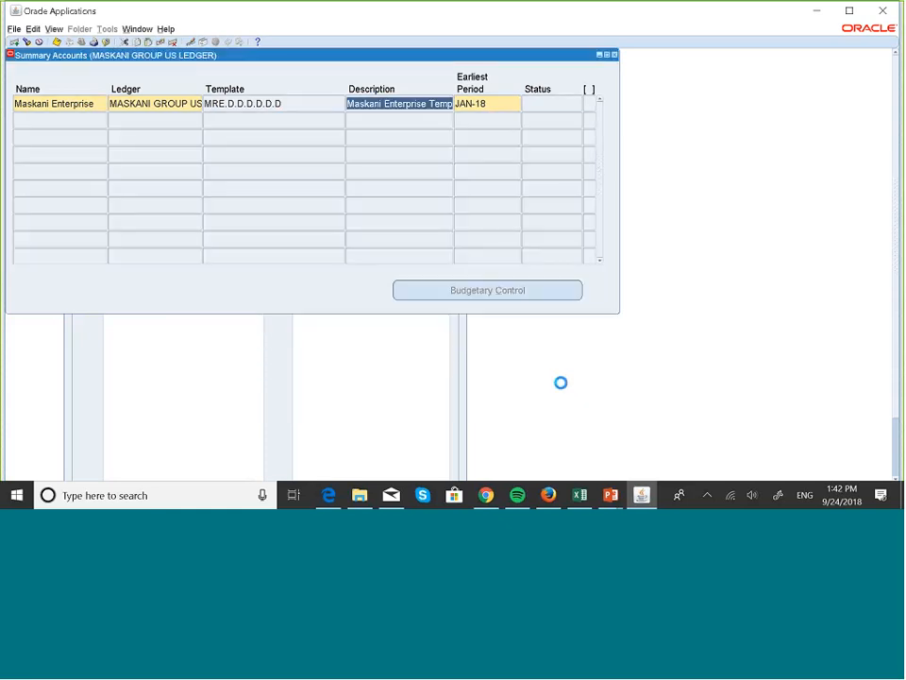
pyautogui.click(57, 43)
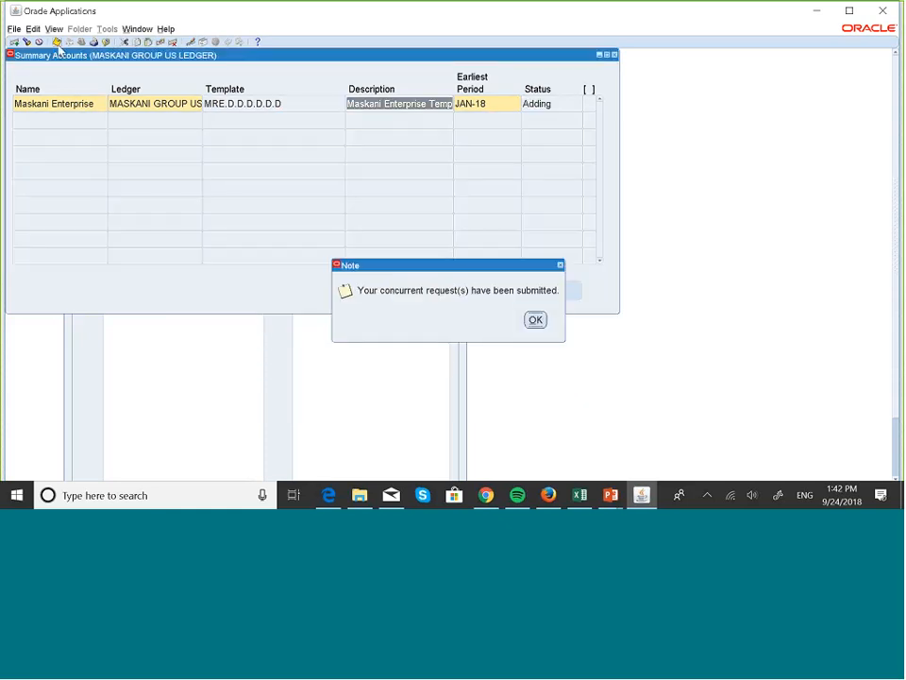
pyautogui.click(536, 320)
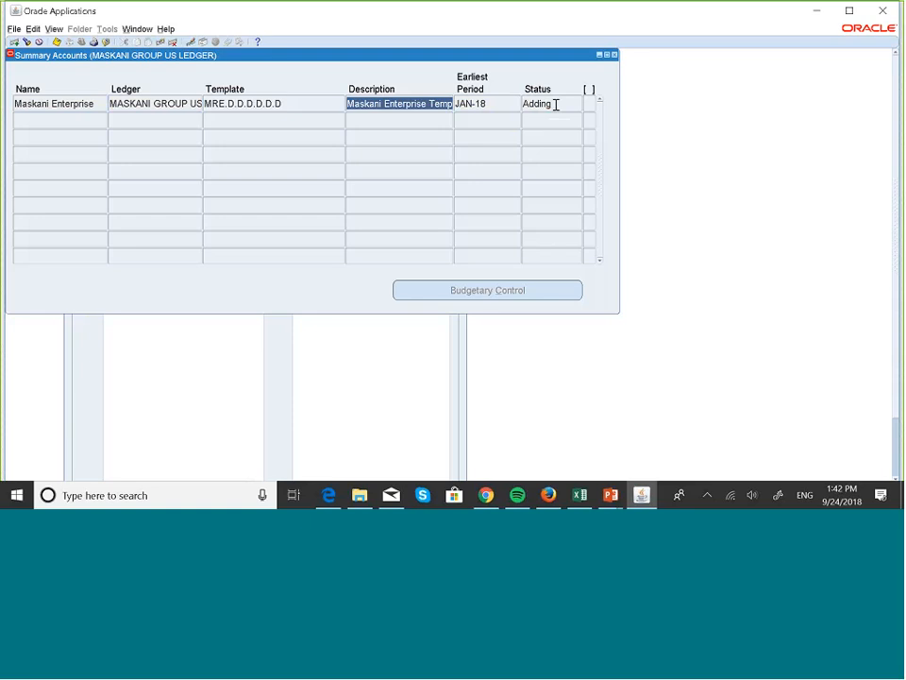
pyautogui.hotkey('alt', 'v')
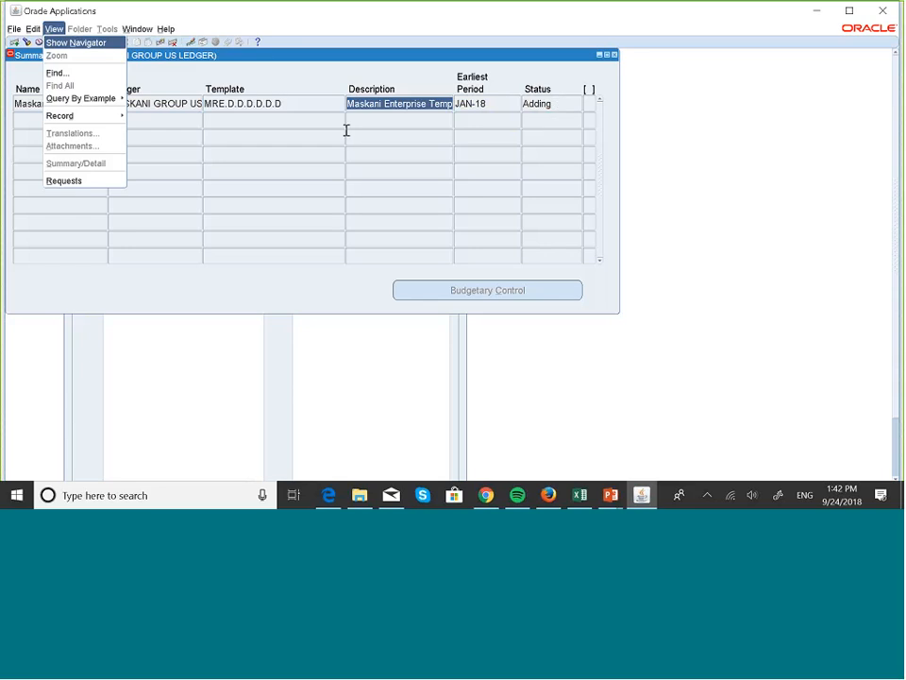
# Refresh my requests until Add/Delete Summary Accounts shows Completed/Normal, then close the list
pyautogui.press('Escape')
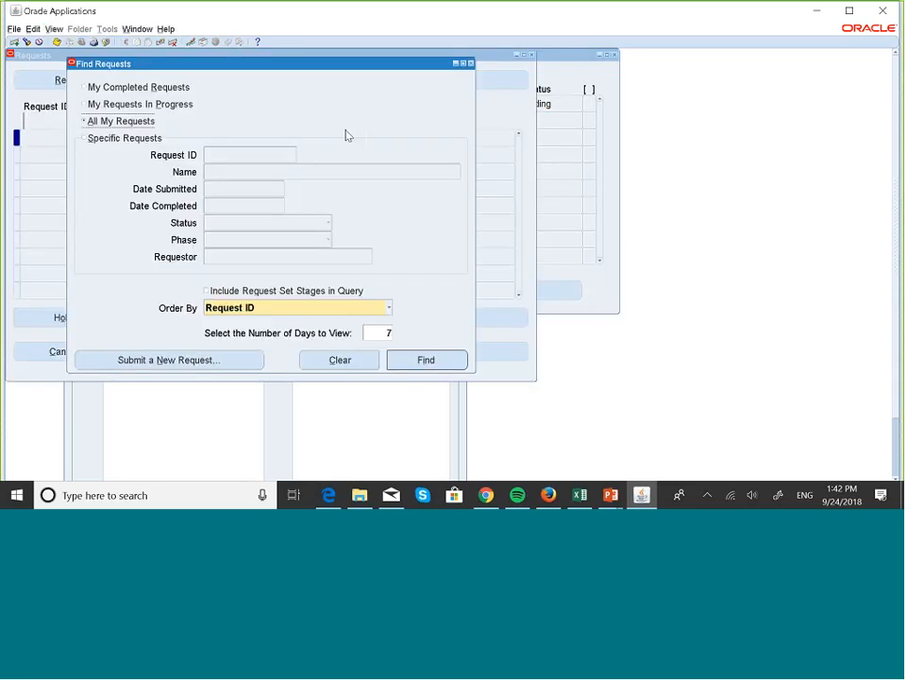
pyautogui.click(426, 360)
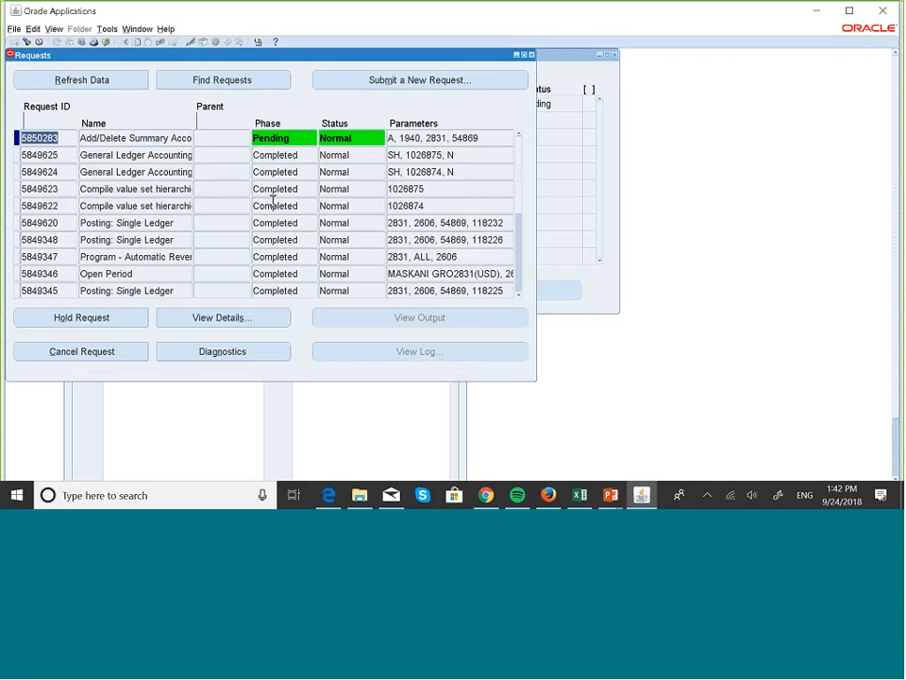
pyautogui.click(94, 82)
pyautogui.click(92, 81)
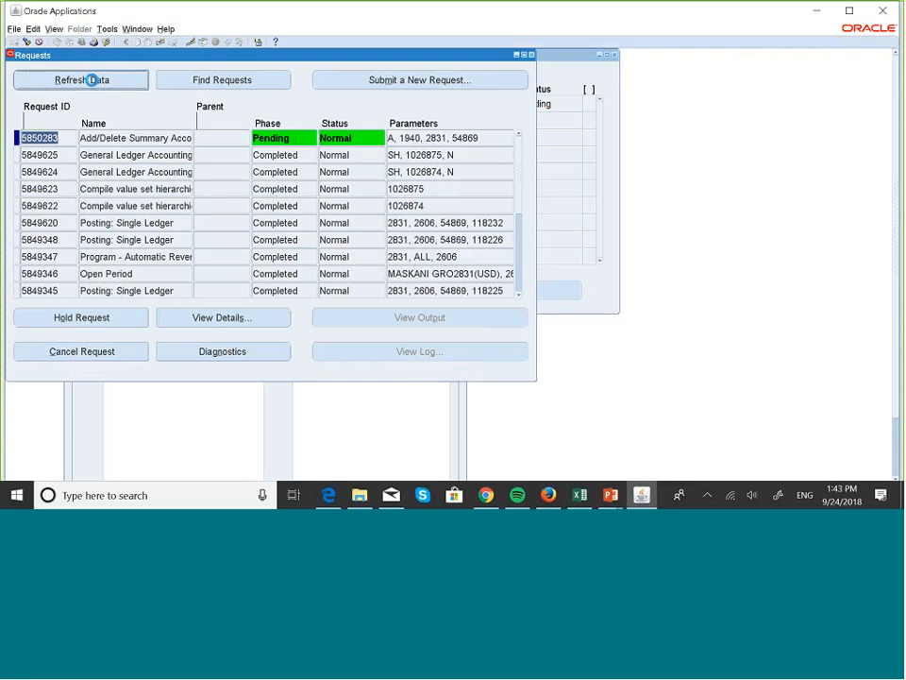
pyautogui.click(93, 82)
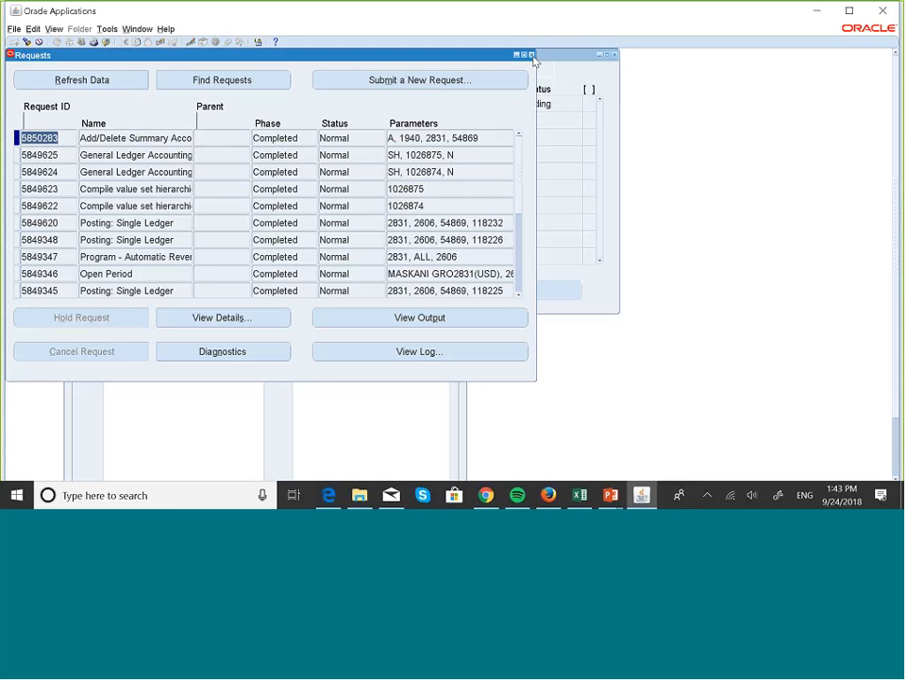
pyautogui.click(533, 56)
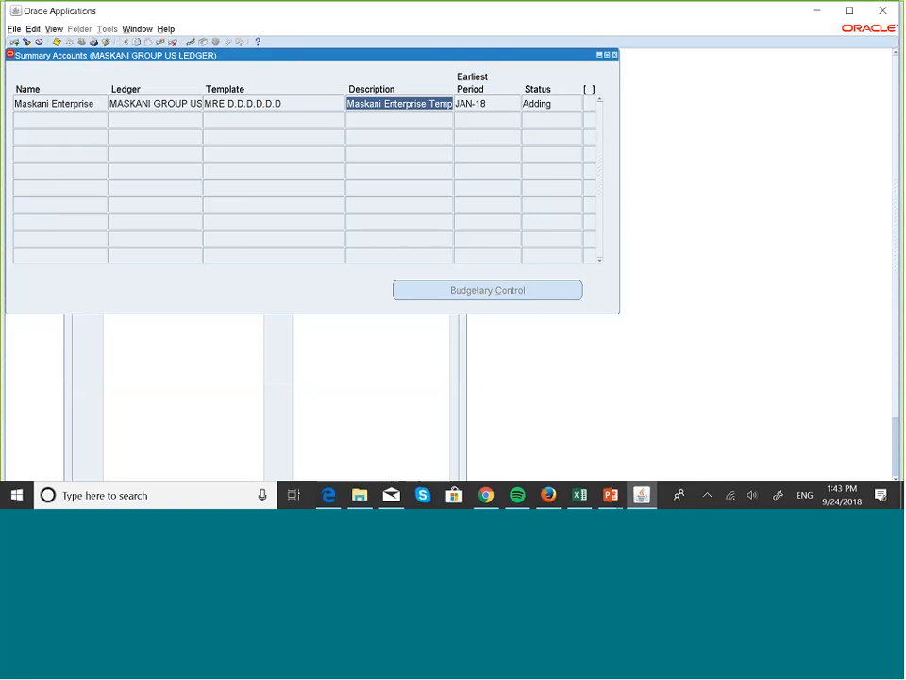
# Requery the Maskani Enterprise record so its status updates to Current
pyautogui.click(485, 104)
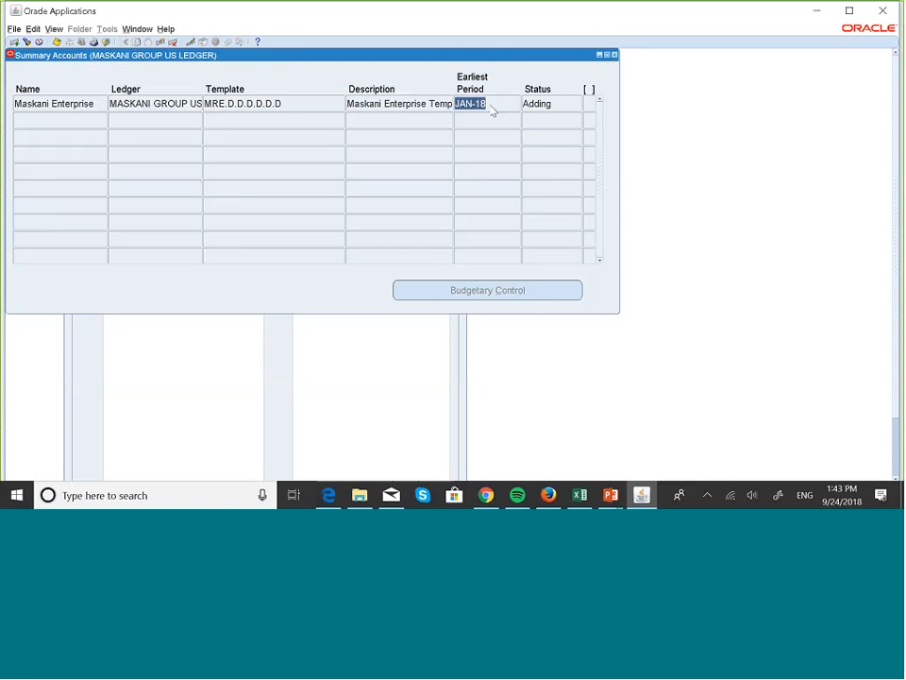
pyautogui.hotkey('ctrl', 's')
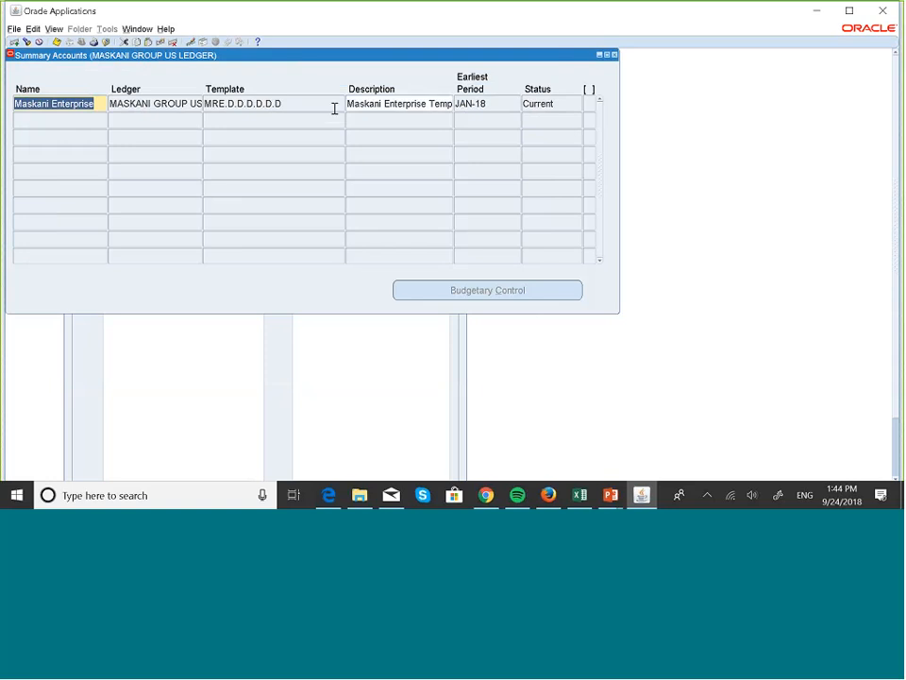
# Close Summary Accounts and open Account Inquiry under Inquiry for the MASKANI GROUP US LEDGER
pyautogui.click(614, 55)
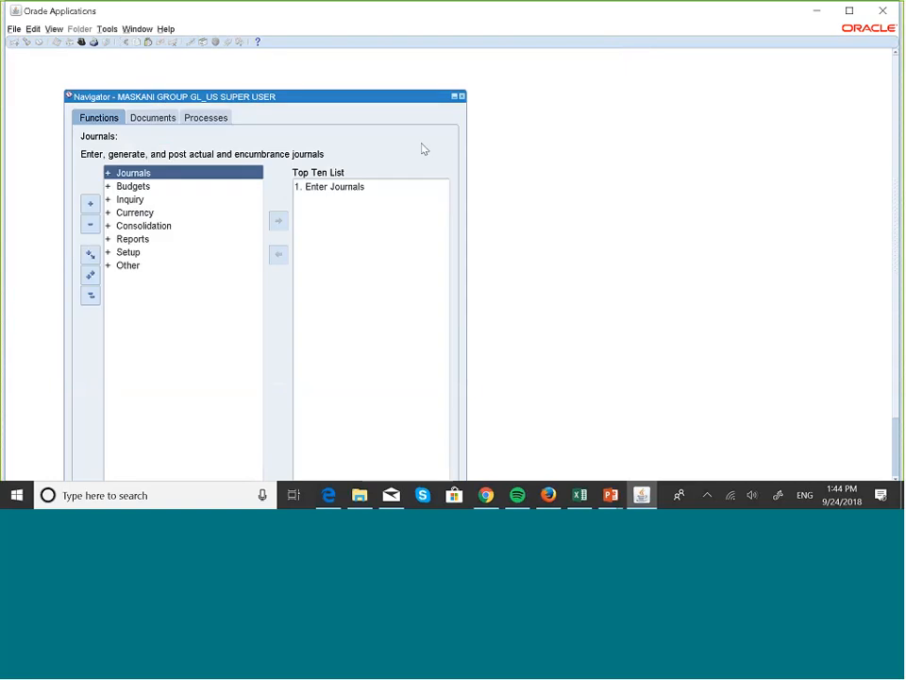
pyautogui.click(133, 200)
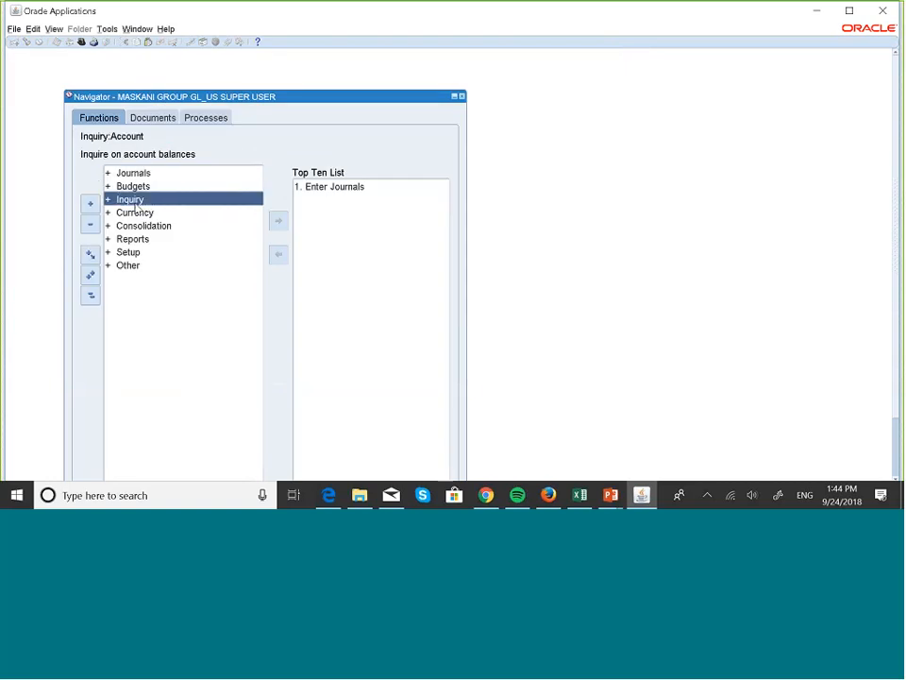
pyautogui.doubleClick(135, 199)
pyautogui.doubleClick(134, 205)
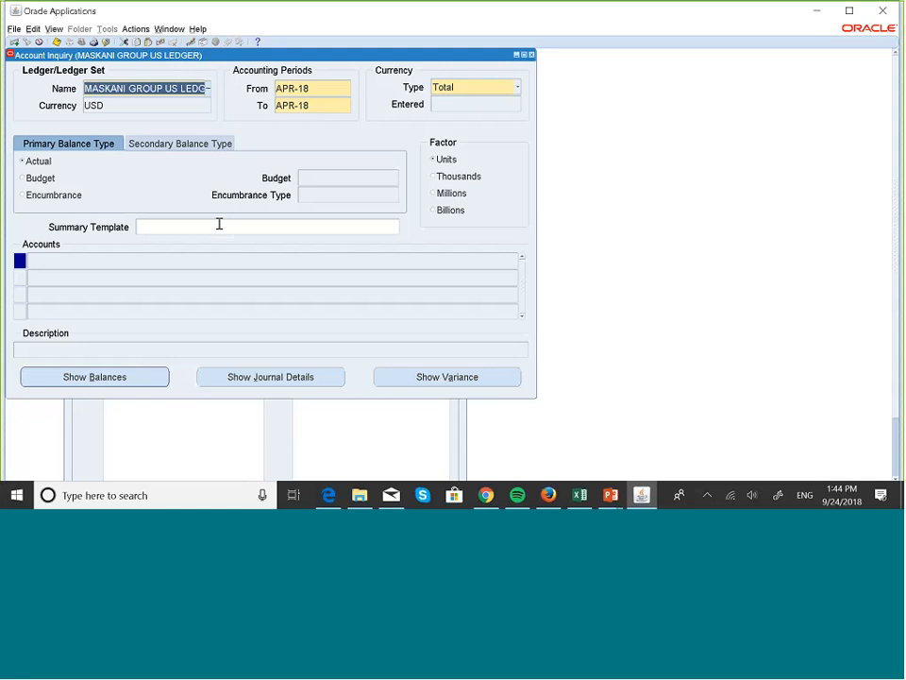
# Choose the Maskani Enterprise summary template and query all its accounts with blank Find criteria
pyautogui.click(187, 221)
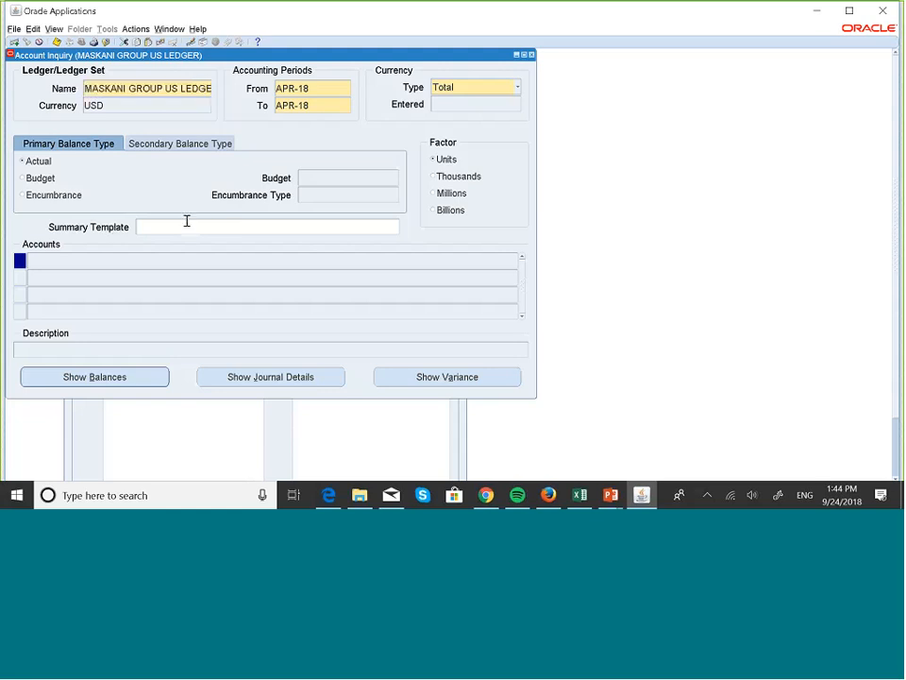
pyautogui.click(397, 229)
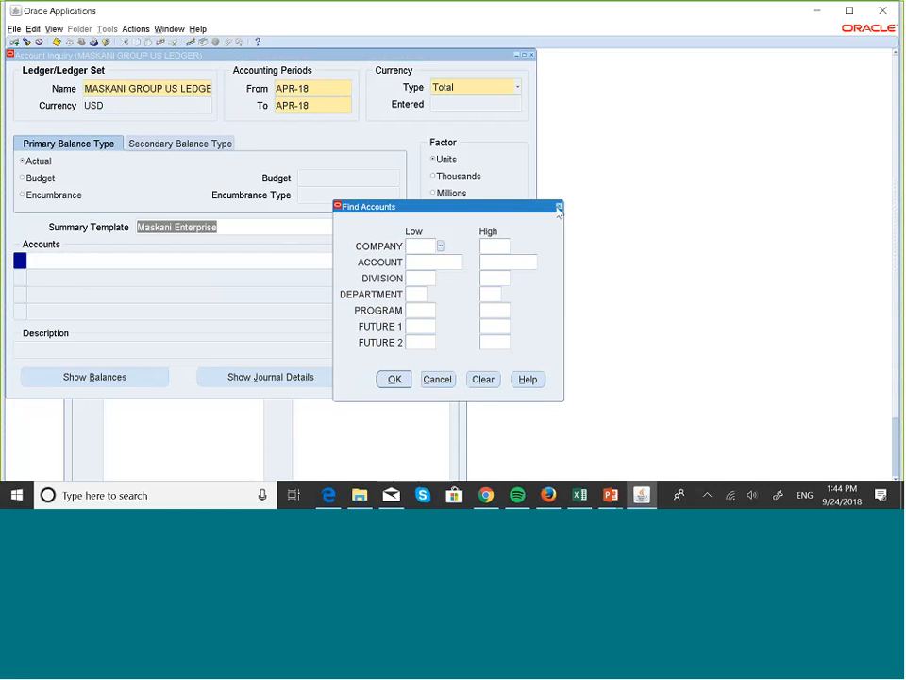
pyautogui.click(558, 208)
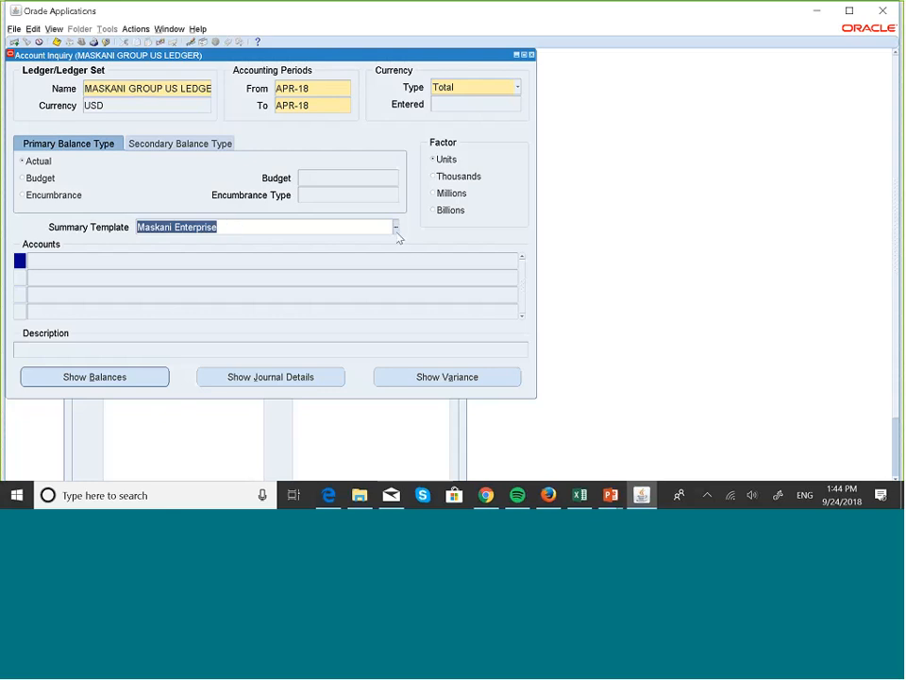
pyautogui.press('Tab')
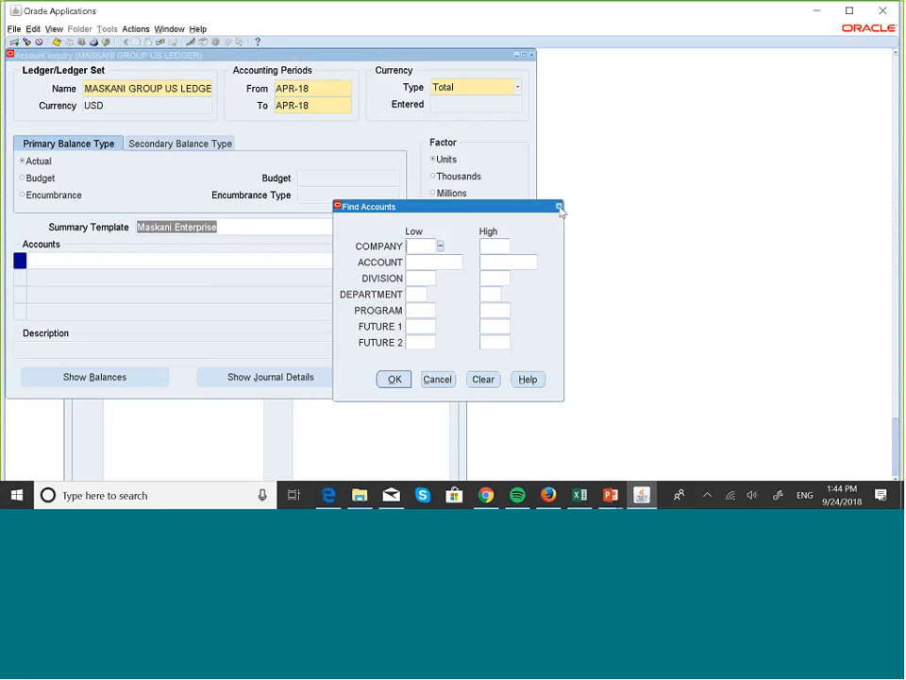
pyautogui.click(558, 206)
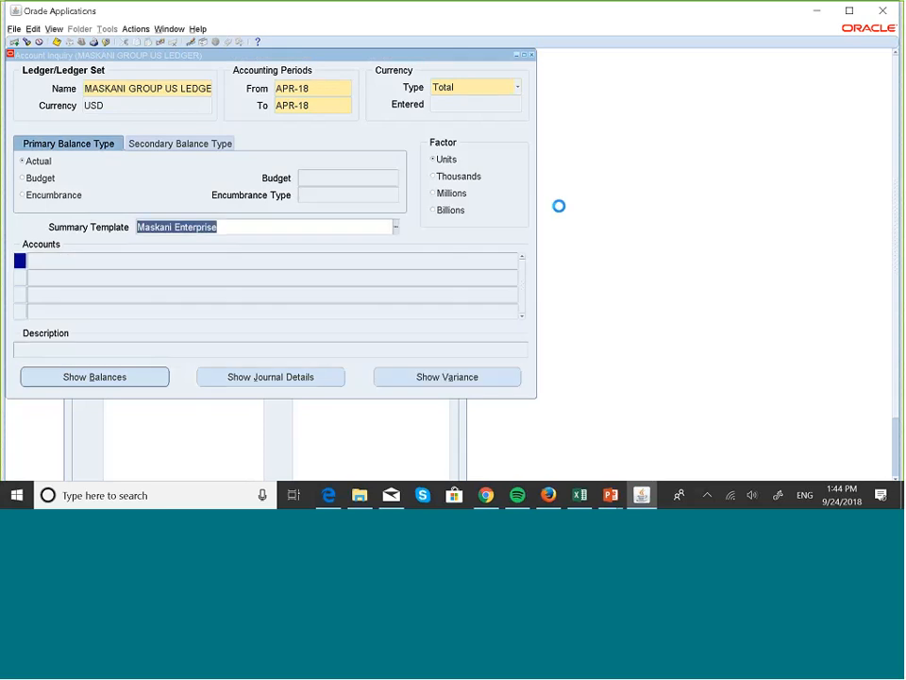
pyautogui.click(205, 255)
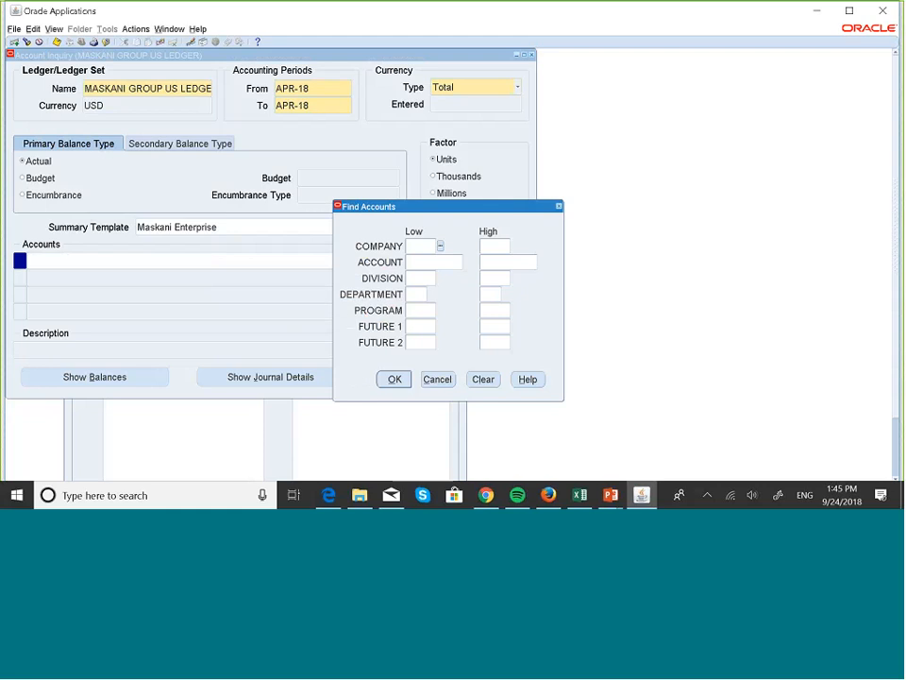
pyautogui.click(397, 385)
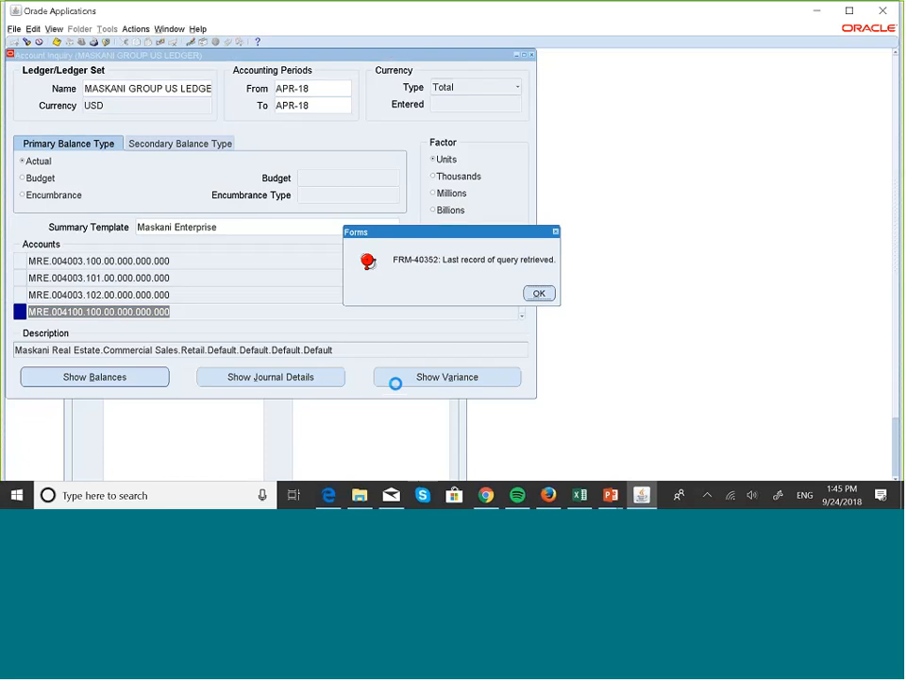
# Dismiss the last-record message, return to the list top, and review MRE.001000.100.00.000.000.000's summary balances
pyautogui.click(539, 293)
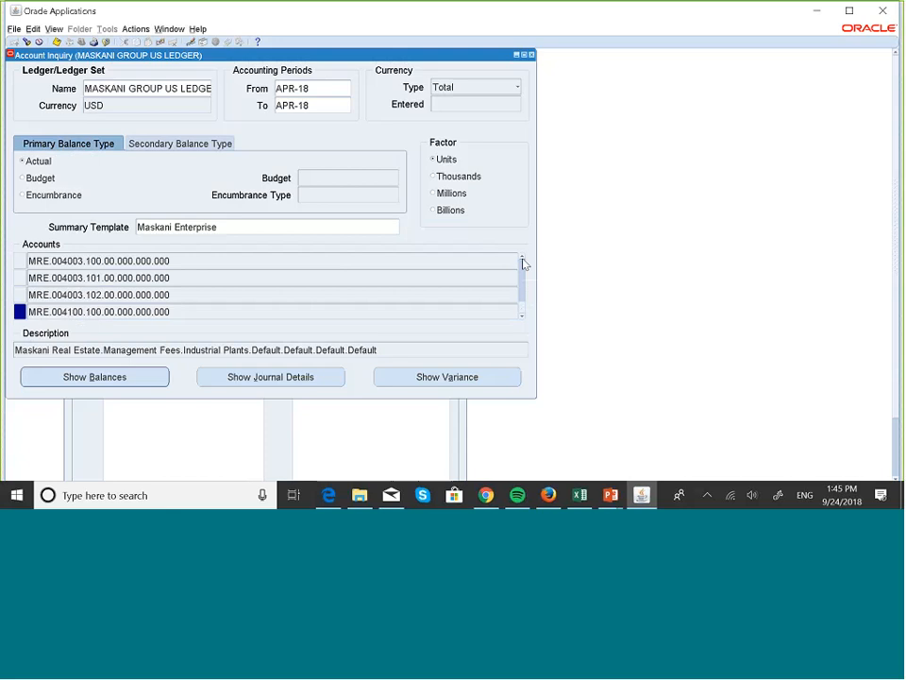
pyautogui.click(522, 257)
pyautogui.click(522, 259)
pyautogui.click(522, 258)
pyautogui.click(522, 259)
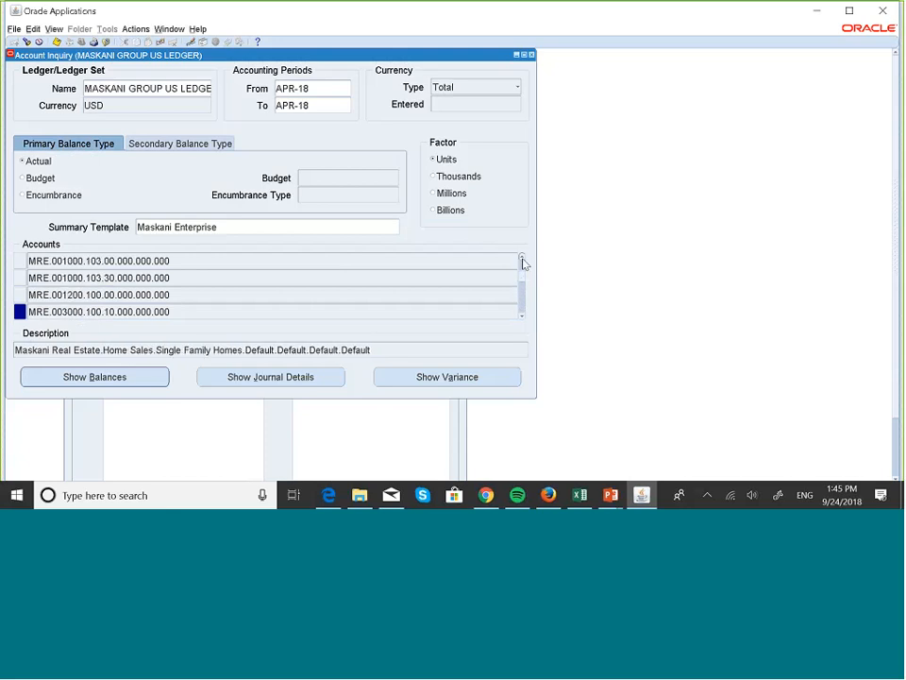
pyautogui.click(522, 259)
pyautogui.click(522, 259)
pyautogui.click(522, 259)
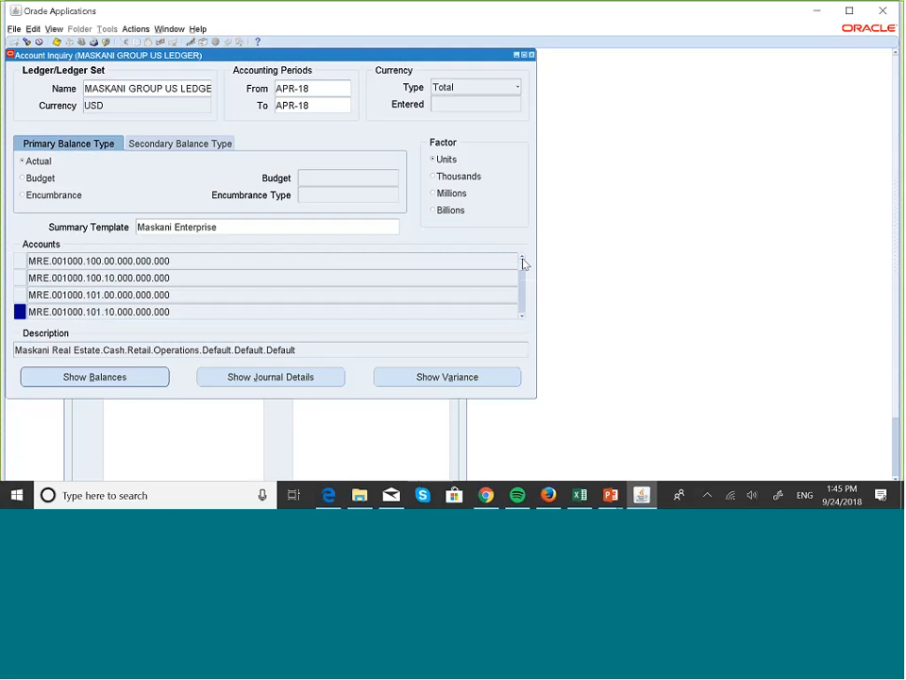
pyautogui.doubleClick(21, 260)
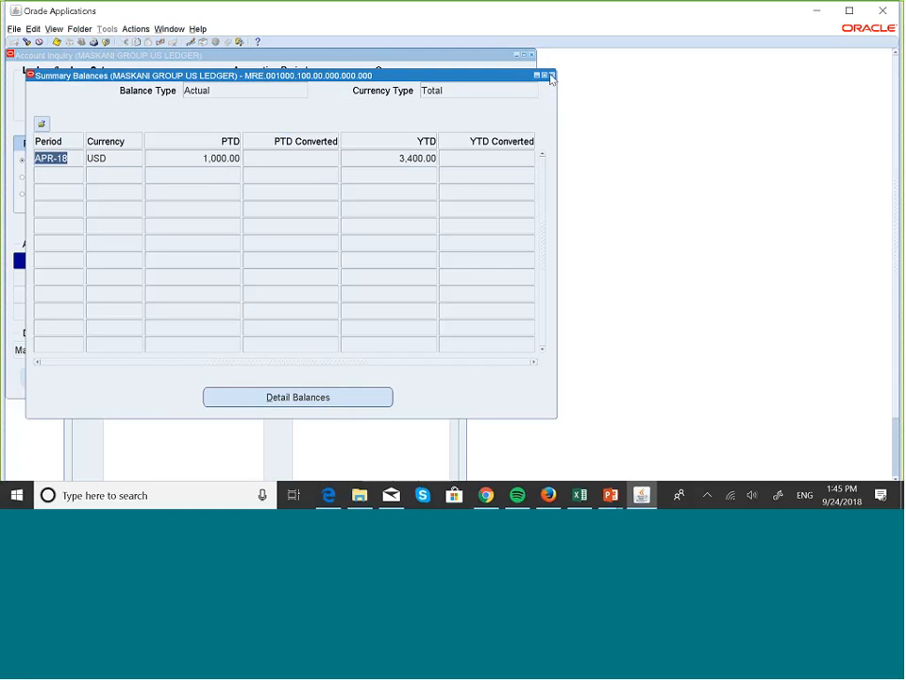
pyautogui.click(551, 75)
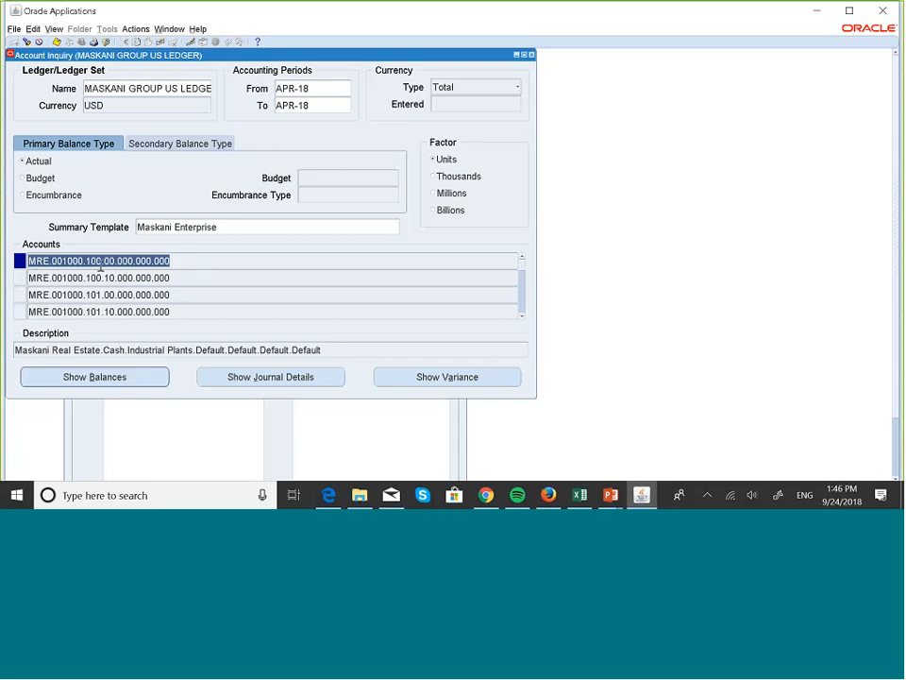
# Switch between summary and detail balances of MRE.001000.100.00.000.000.000 twice, then select the second account
pyautogui.click(141, 378)
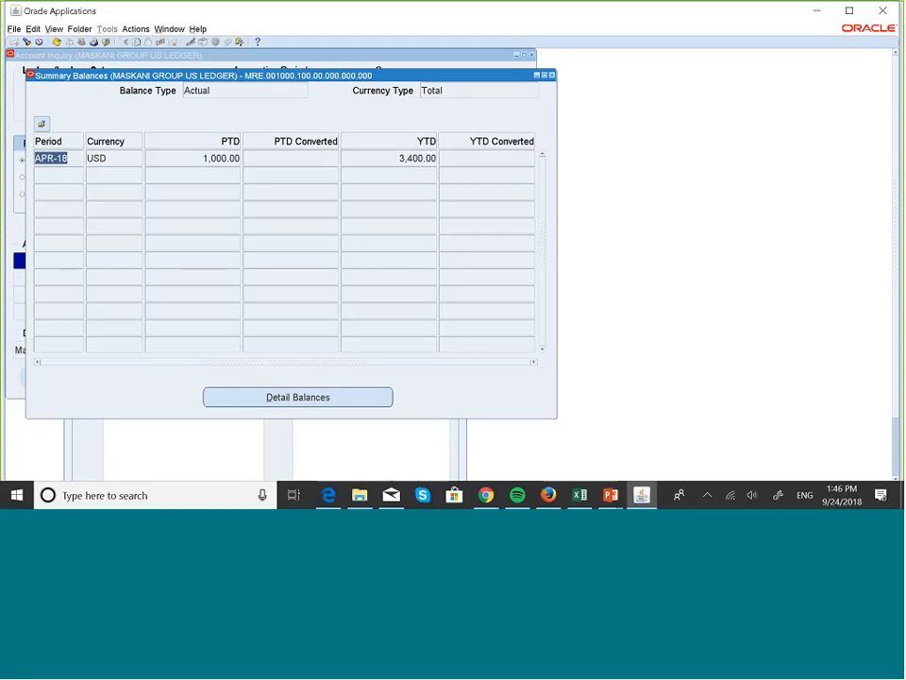
pyautogui.click(328, 404)
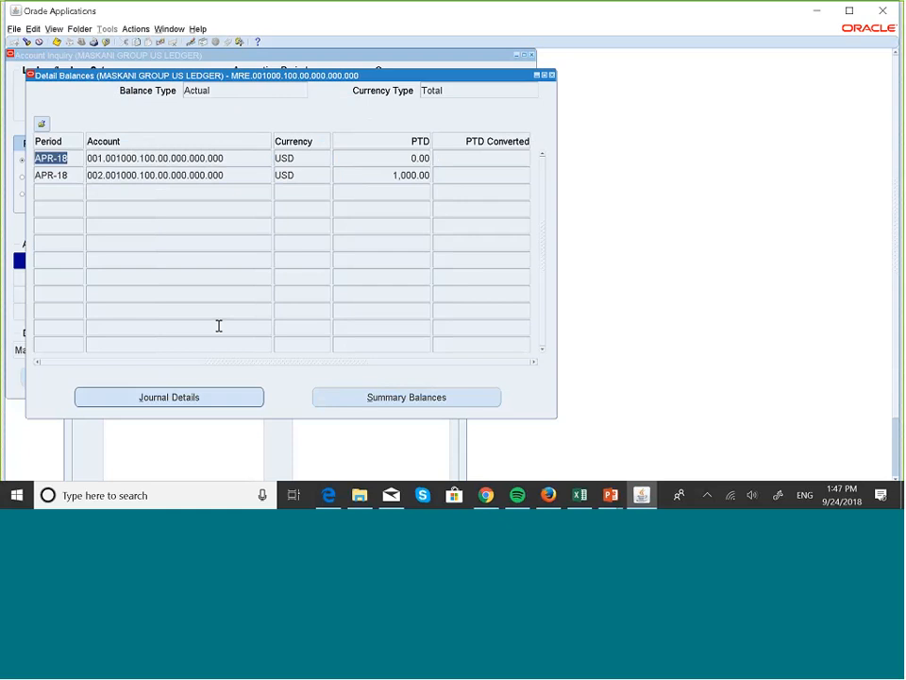
pyautogui.click(366, 395)
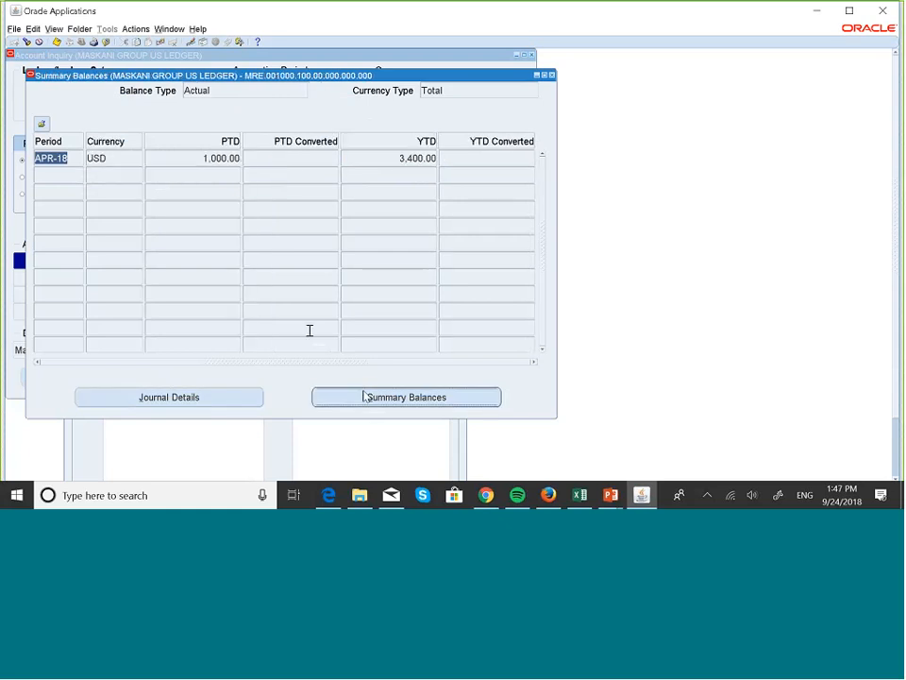
pyautogui.click(327, 402)
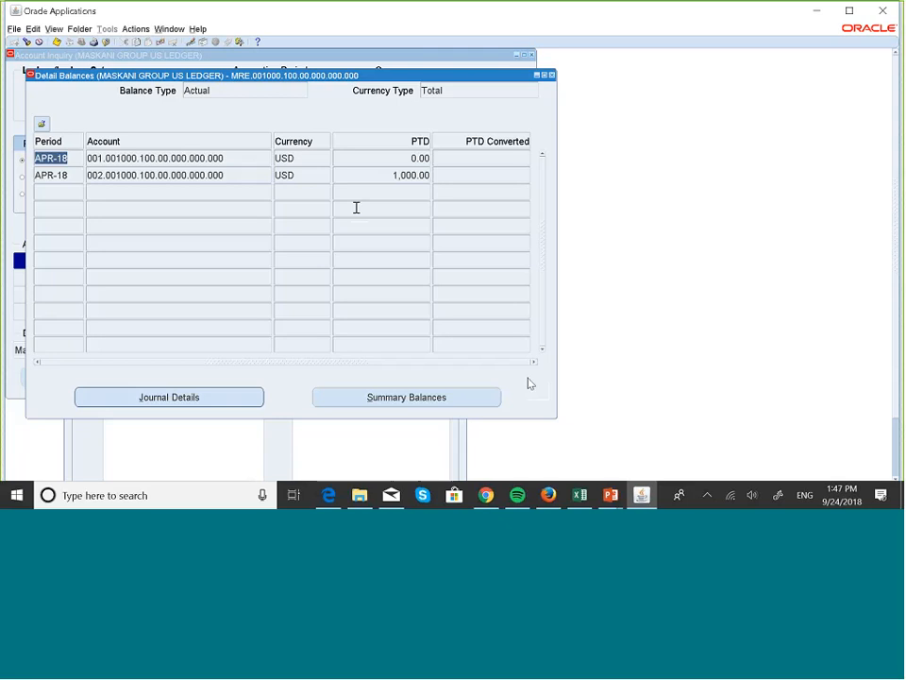
pyautogui.click(474, 404)
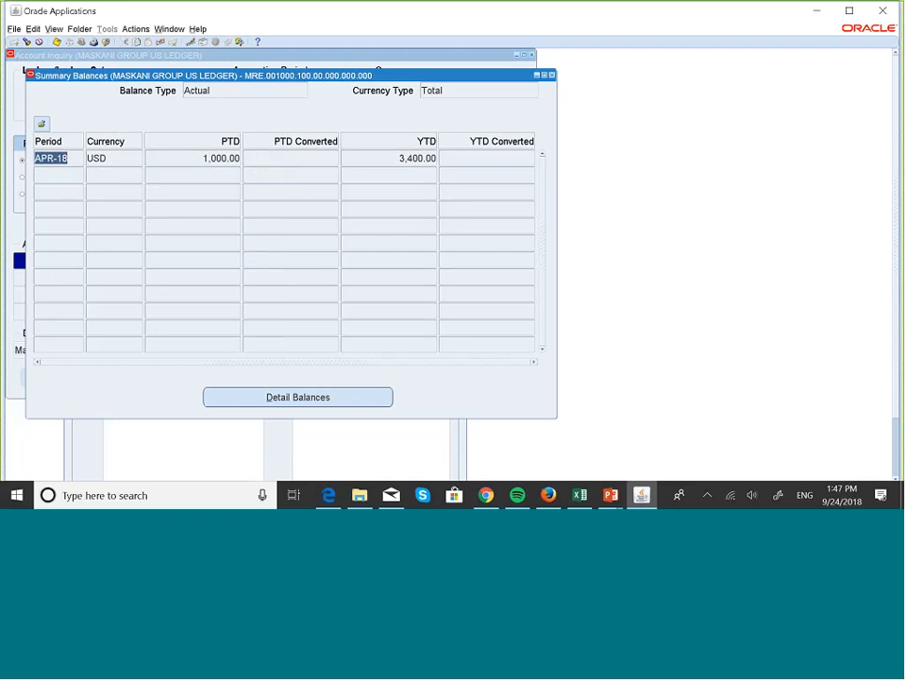
pyautogui.click(552, 75)
pyautogui.press('Down')
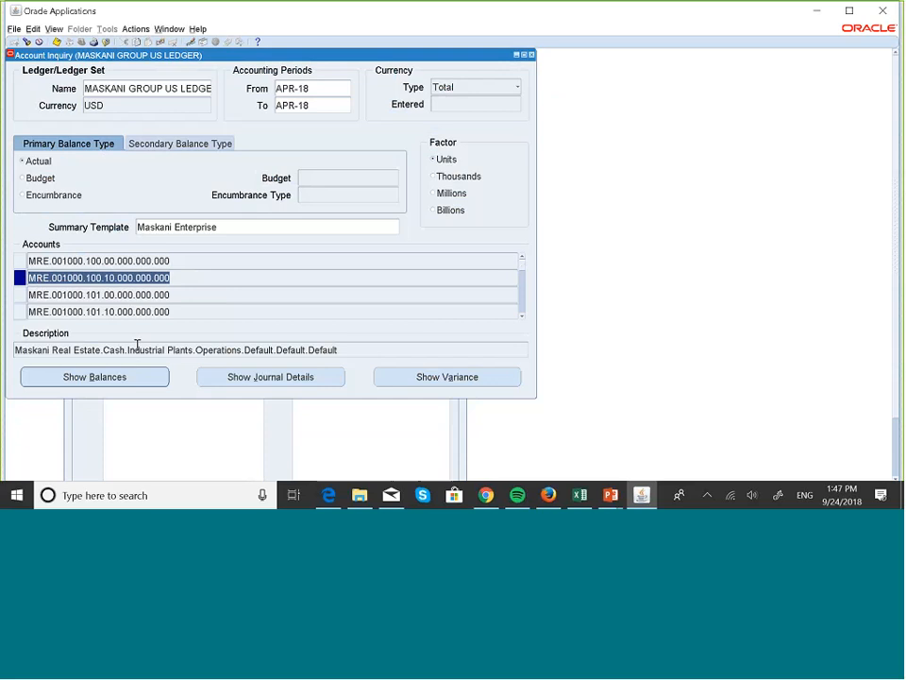
# View detail balances for MRE.001000.100.10.000.000.000: account 001.001000.100.10.000.000.000, APR-18, PTD 0.00
pyautogui.click(136, 378)
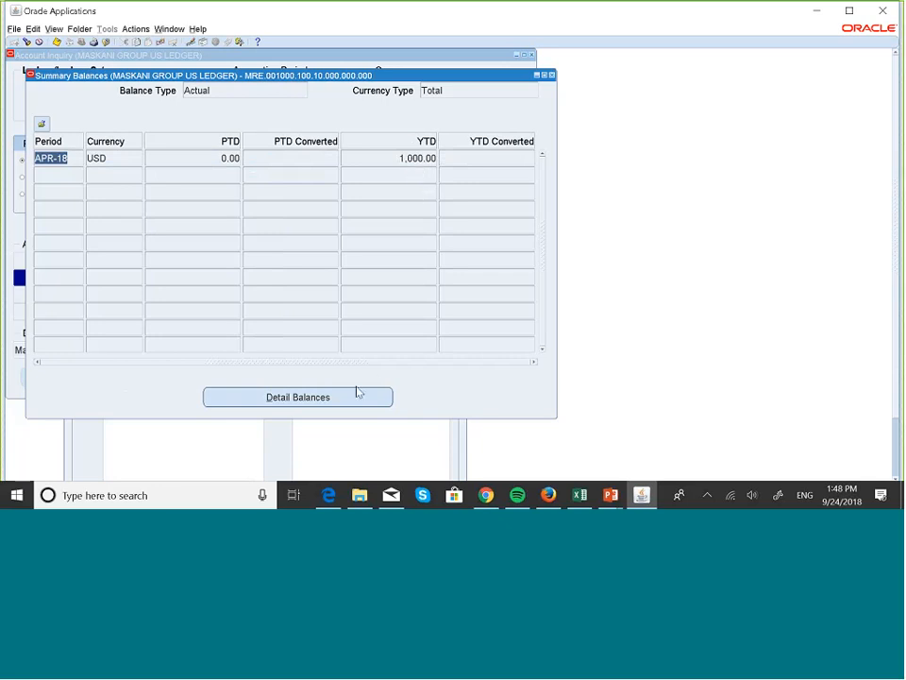
pyautogui.click(317, 403)
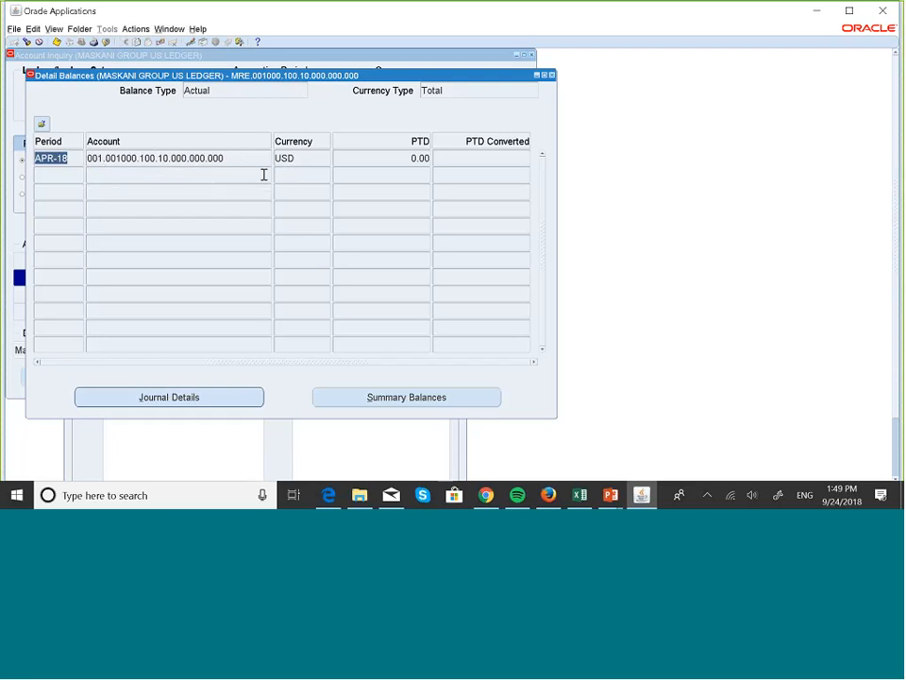
# Close Detail Balances and reselect the first summary account row in Account Inquiry
pyautogui.click(551, 73)
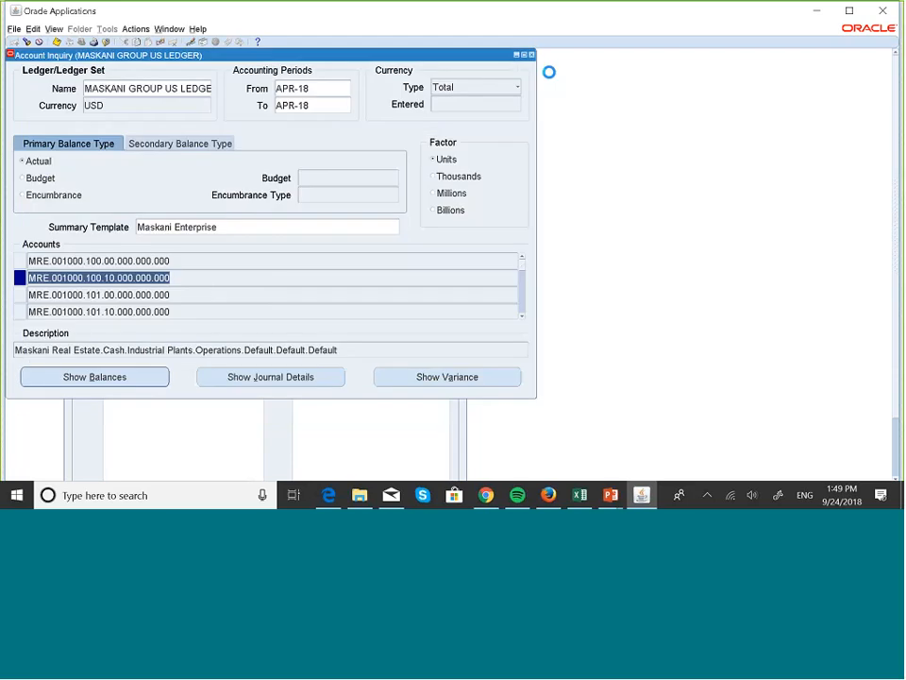
pyautogui.click(124, 261)
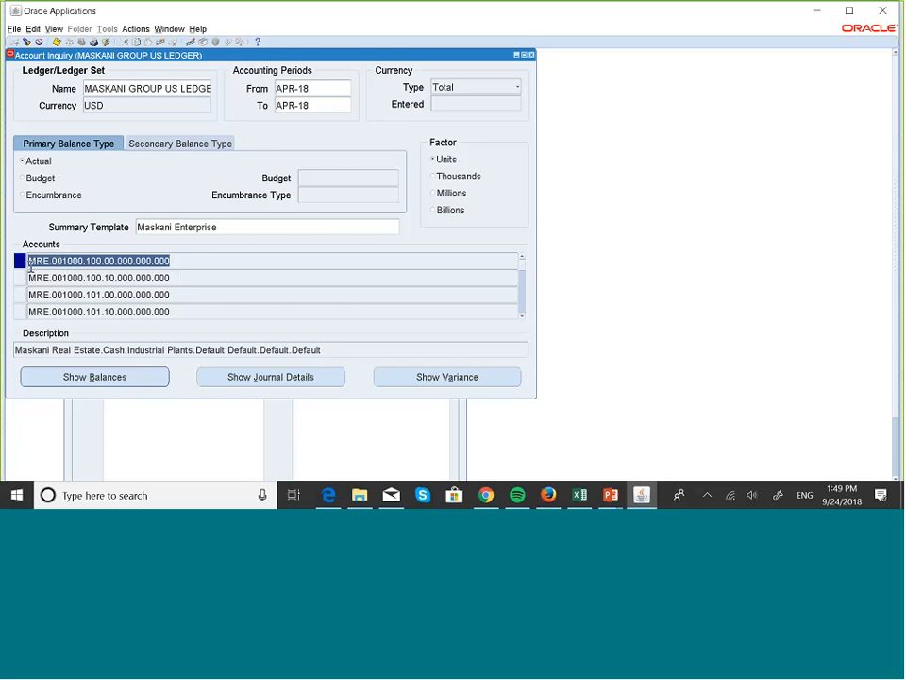
# Display MRE.001000.100.00.000.000.000 detail balances: APR-18 account 001… at 0.00, 002… at 1,000.00
pyautogui.click(110, 264)
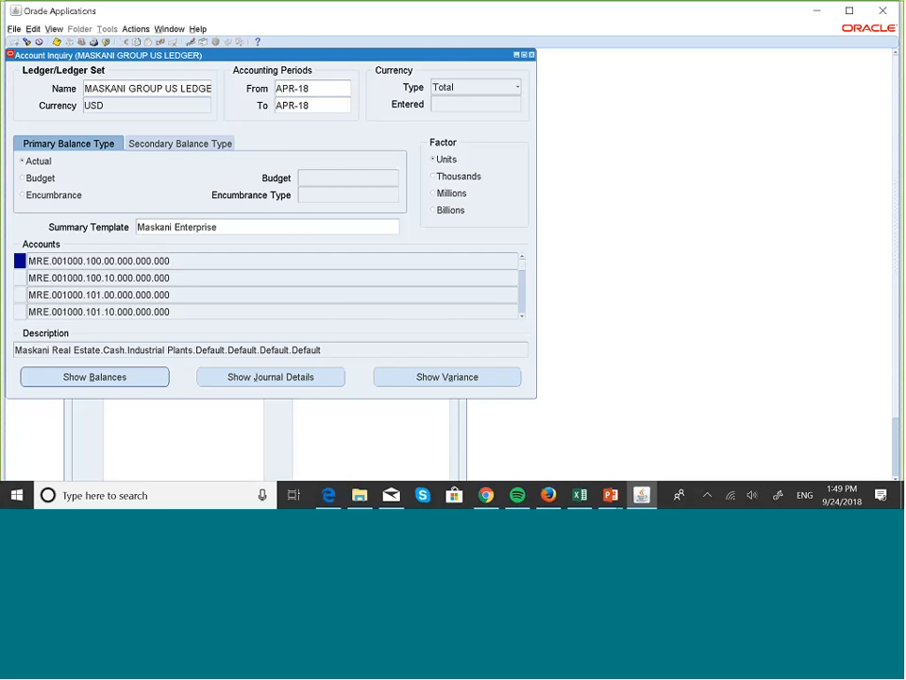
pyautogui.click(119, 375)
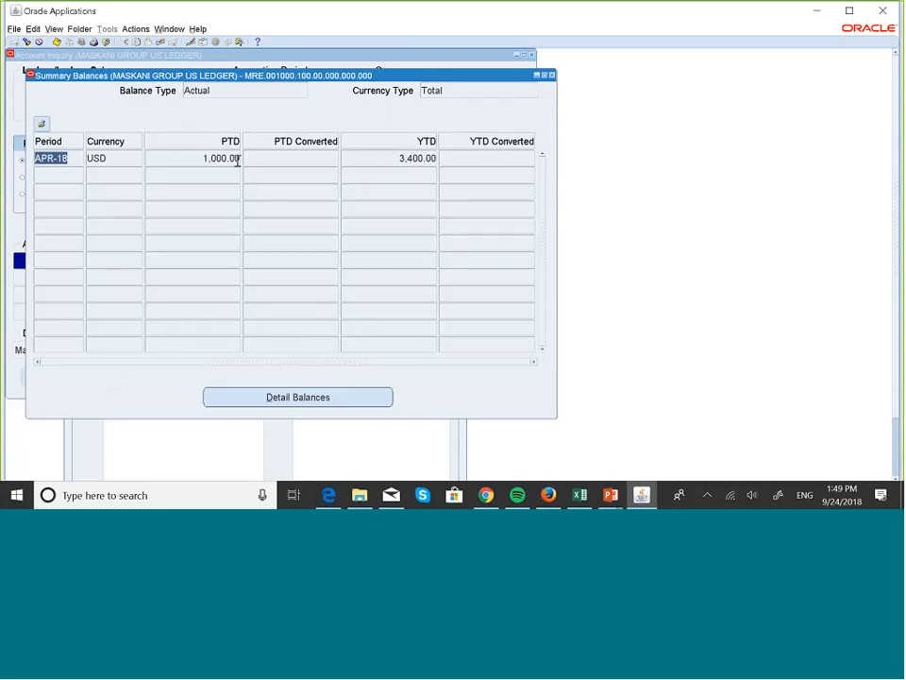
pyautogui.click(317, 398)
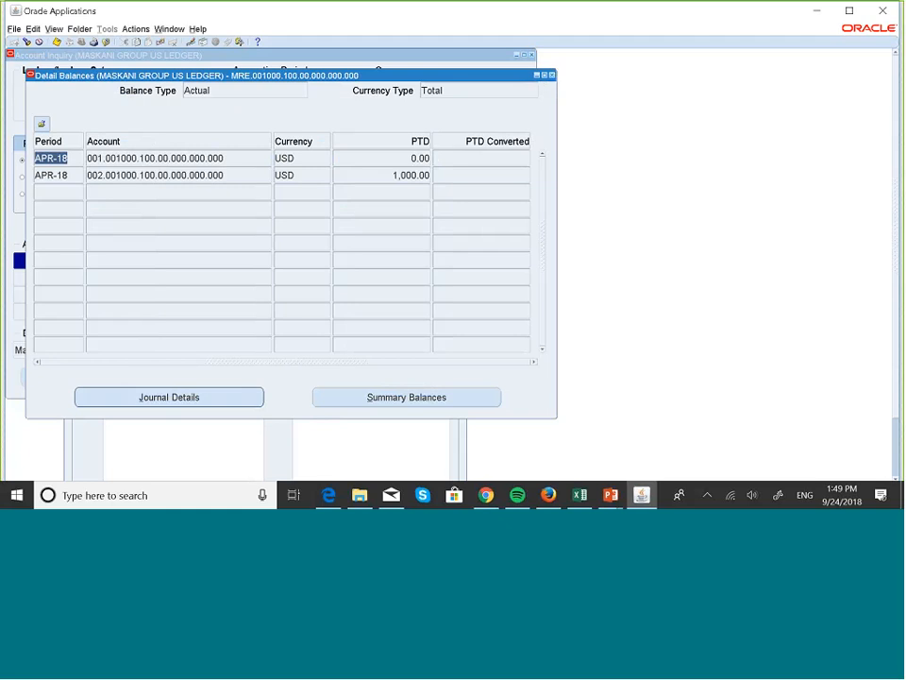
# Close the balance and inquiry windows and start a new journal in Enter Journals
pyautogui.click(554, 75)
pyautogui.click(532, 55)
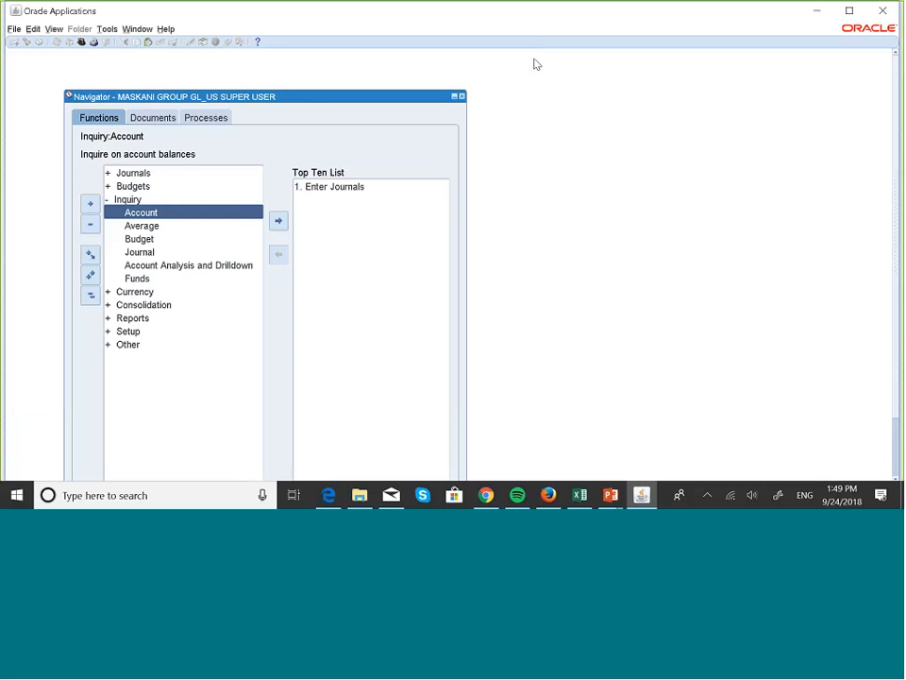
pyautogui.click(321, 189)
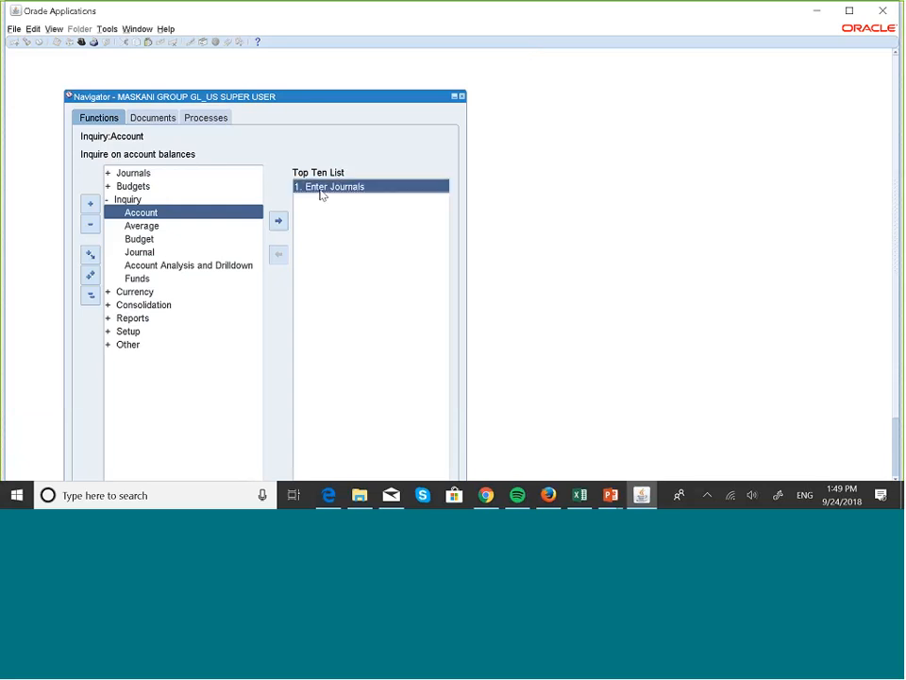
pyautogui.doubleClick(321, 187)
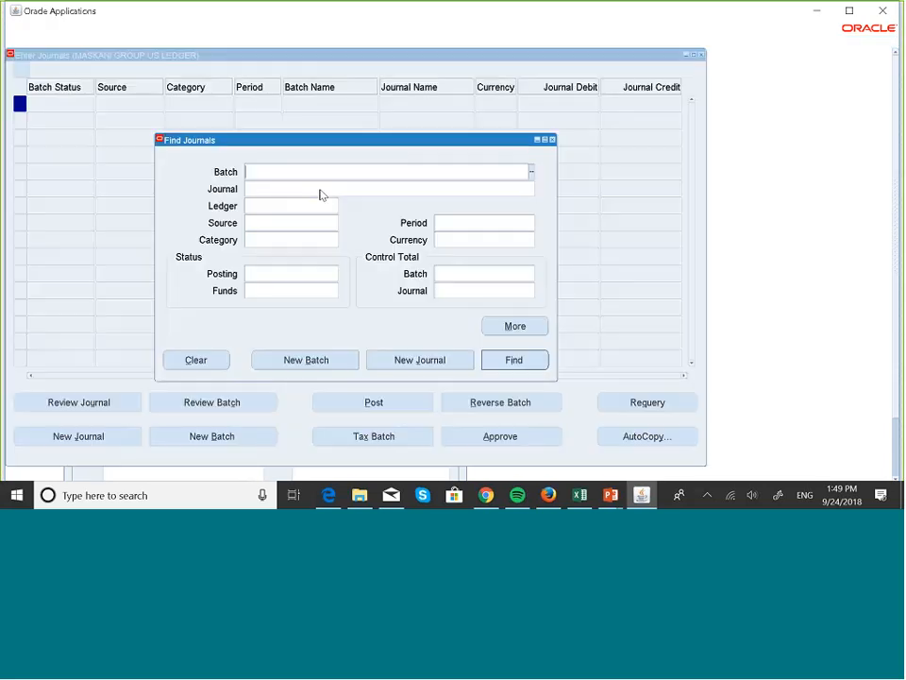
pyautogui.click(407, 360)
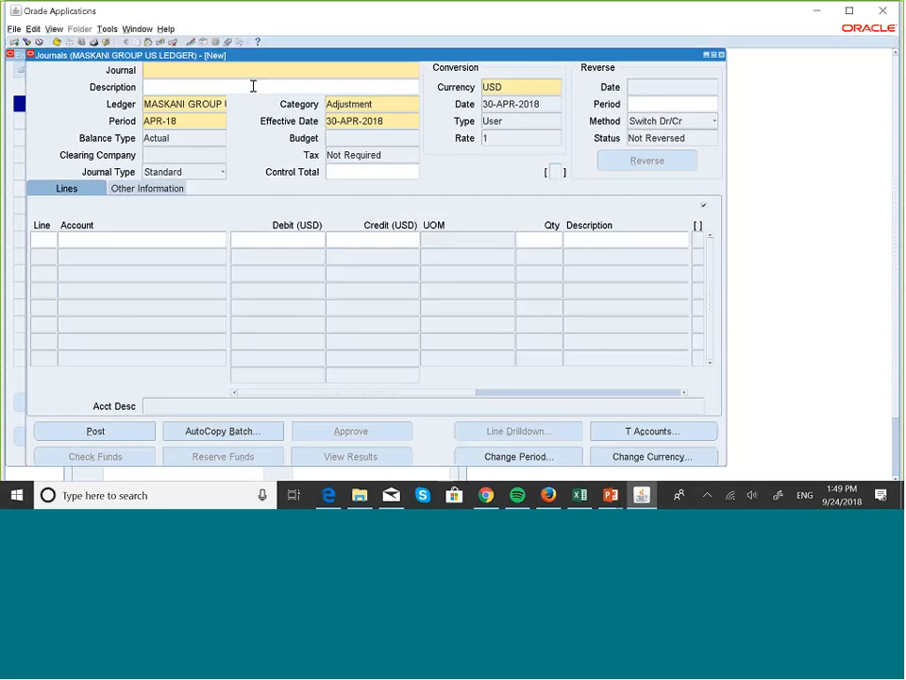
# Type a first attempt at the journal name 'SummaryAccountTest', fixing a typo
pyautogui.press('capslock')
pyautogui.press('capslock')
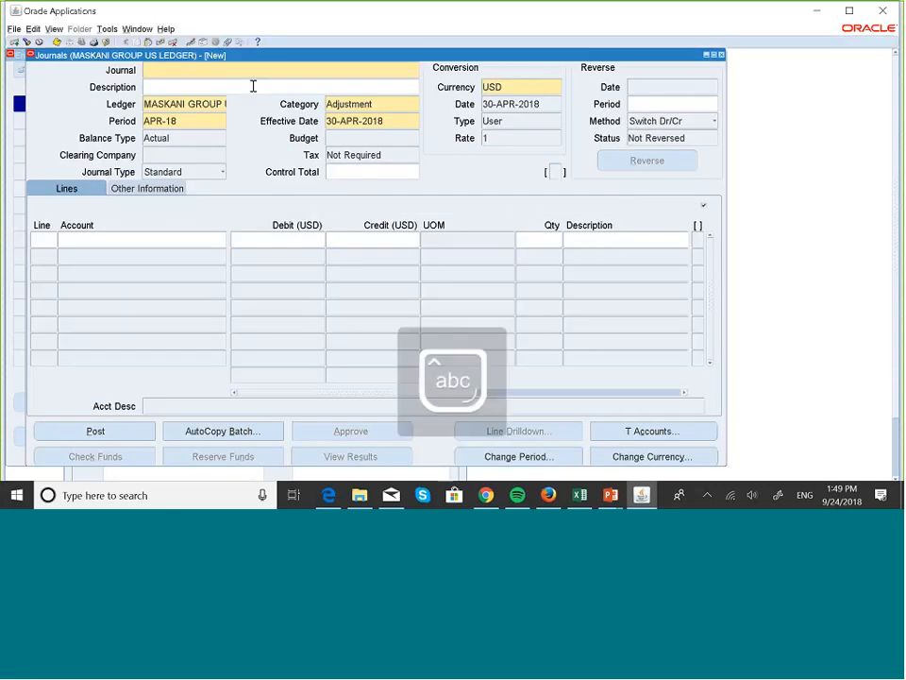
pyautogui.write('Summary')
pyautogui.press('capslock')
pyautogui.write('Accou')
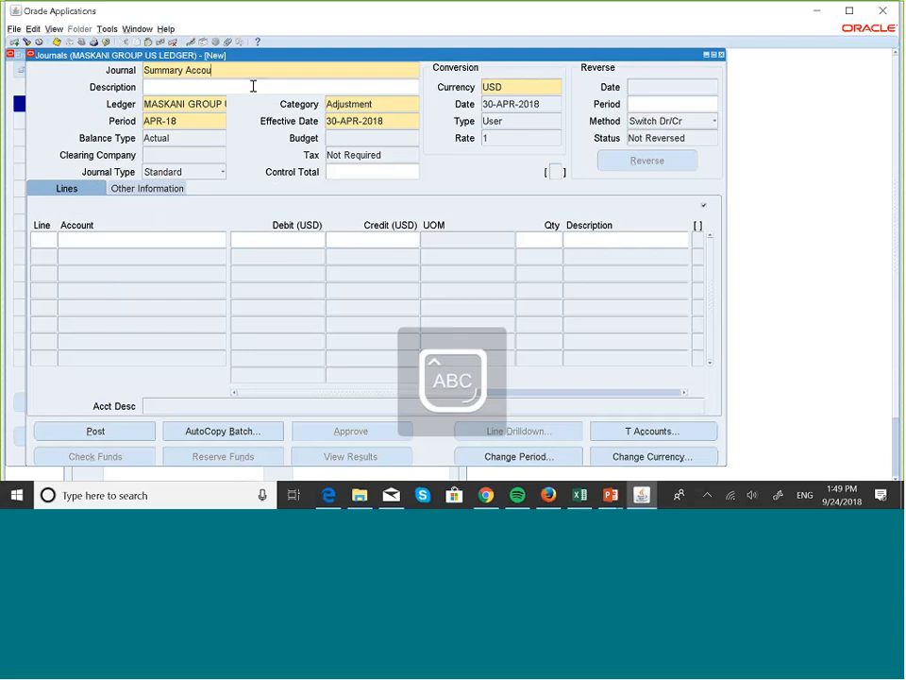
pyautogui.write('n')
pyautogui.press('capslock')
pyautogui.write('tTesr')
pyautogui.press('BackSpace')
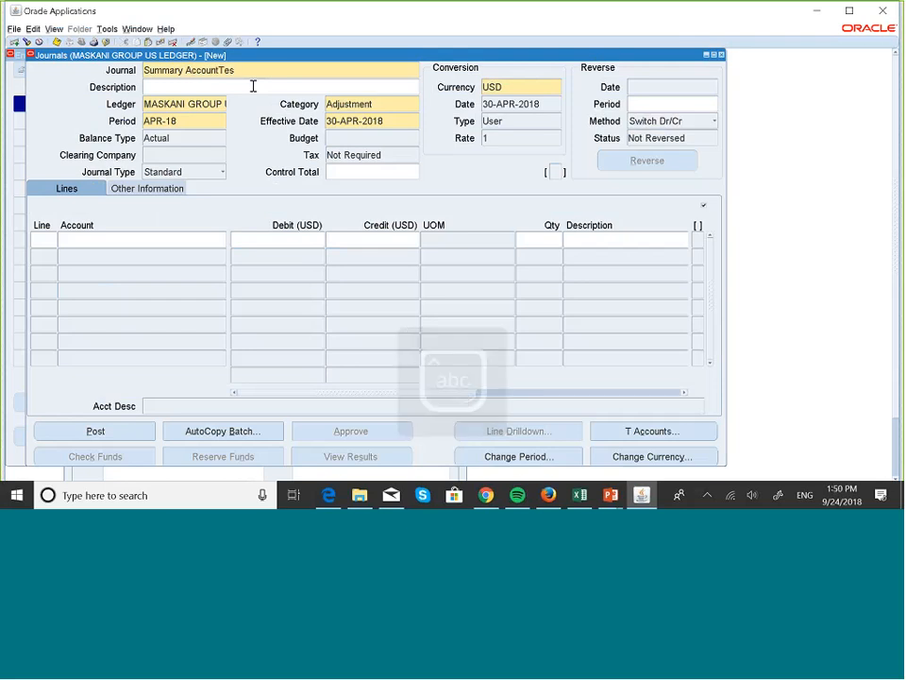
pyautogui.write('t')
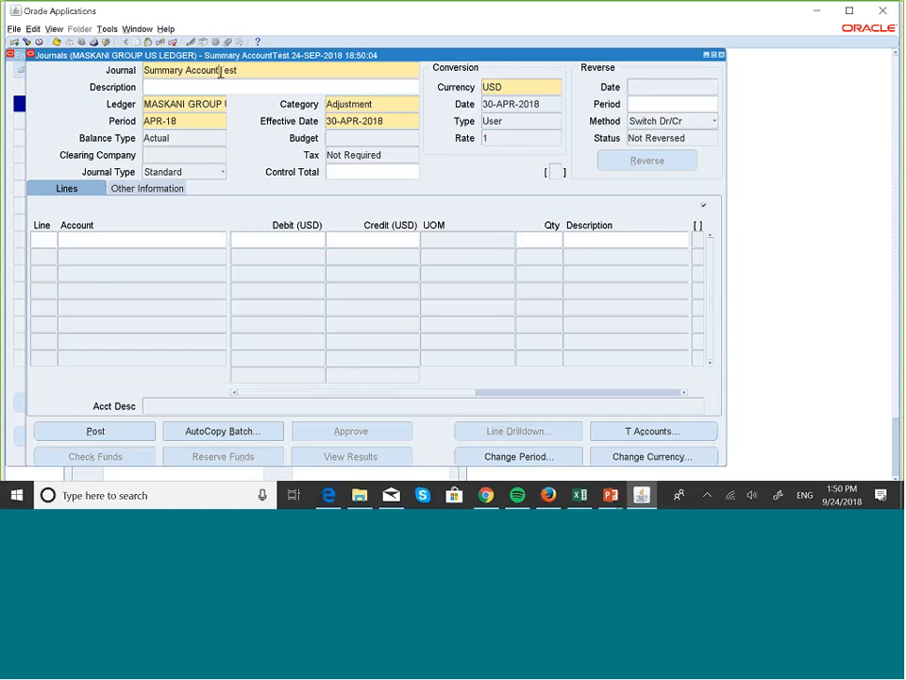
# Clear the journal name and retype it as 'Summary AccountT…' with proper capitals
pyautogui.tripleClick(220, 71)
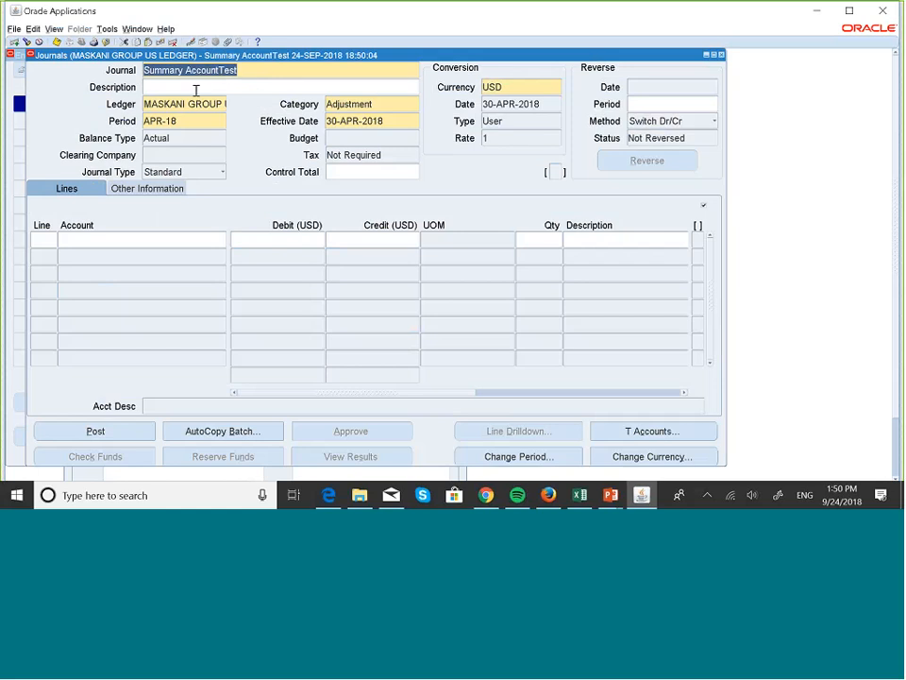
pyautogui.click(196, 89)
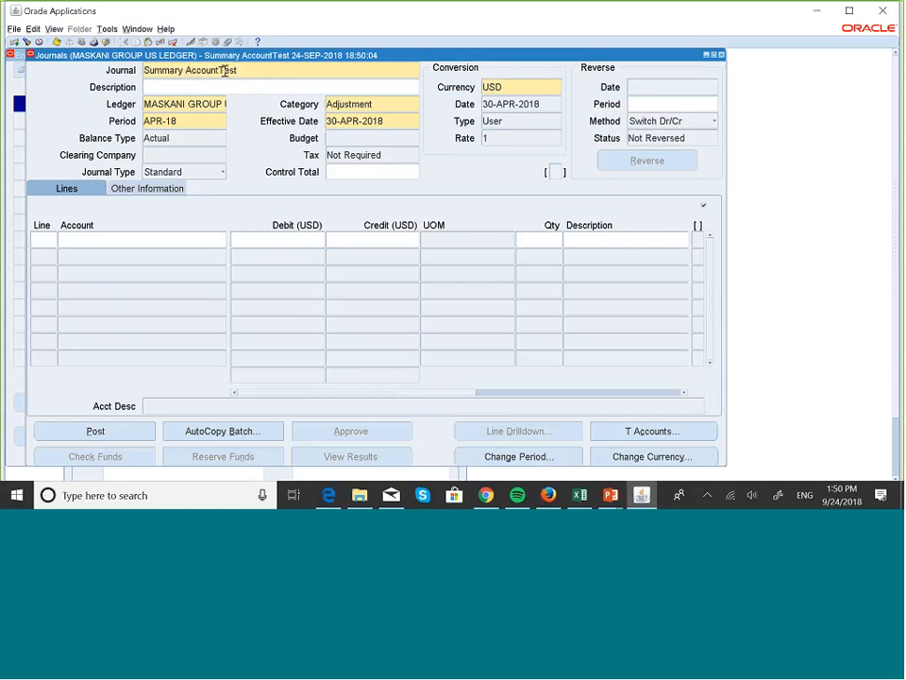
pyautogui.tripleClick(224, 71)
pyautogui.press('BackSpace')
pyautogui.press('capslock')
pyautogui.write('S')
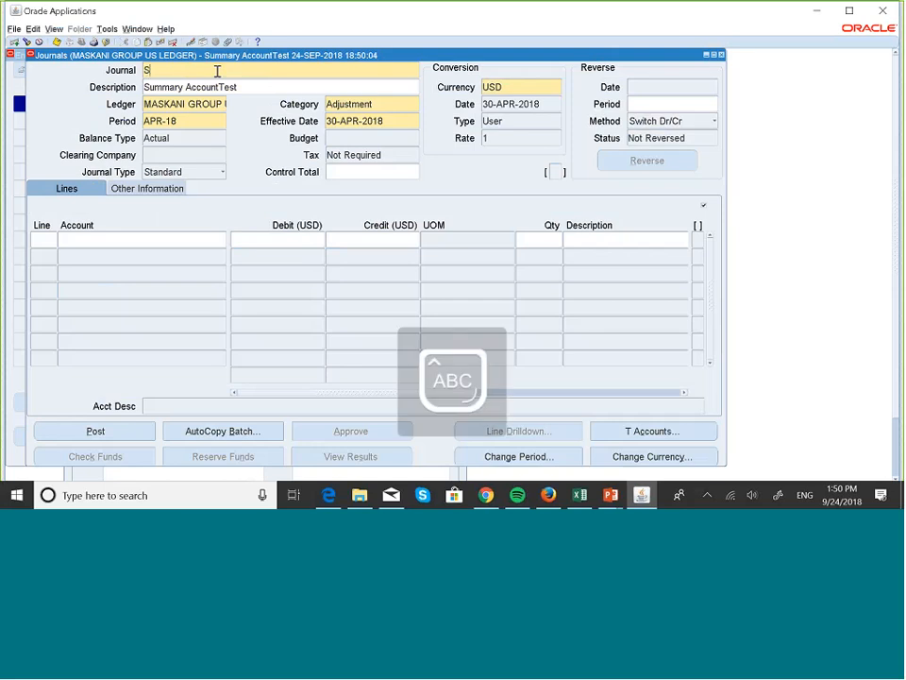
pyautogui.press('capslock')
pyautogui.write('ummary A')
pyautogui.press('capslock')
pyautogui.write('ccount')
pyautogui.press('capslock')
pyautogui.write('T')
pyautogui.press('capslock')
# Finish the journal name as 'Summary Account Test' and begin journal line 10
pyautogui.write('est')
pyautogui.click(218, 71)
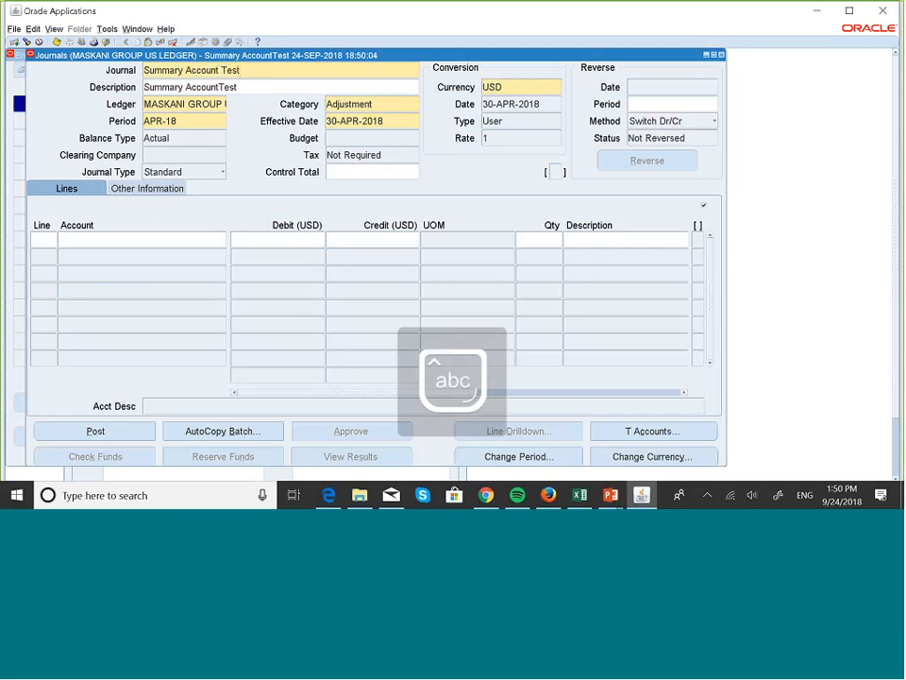
pyautogui.click(46, 238)
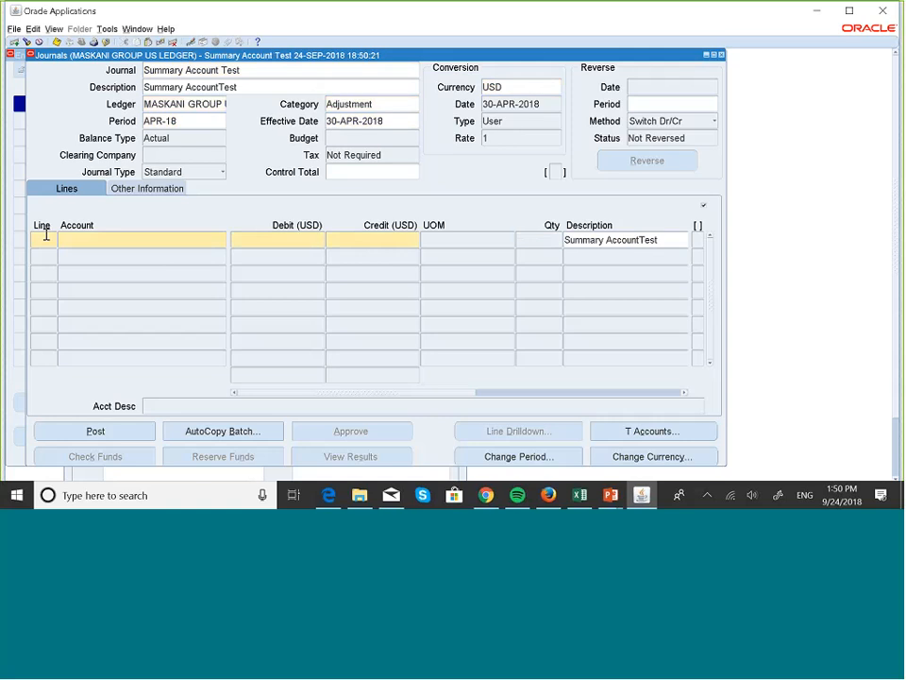
pyautogui.click(80, 242)
# Debit 100.00 on line 10 to account 001.001000.100.00.000.000.000 (Cash)
pyautogui.click(224, 242)
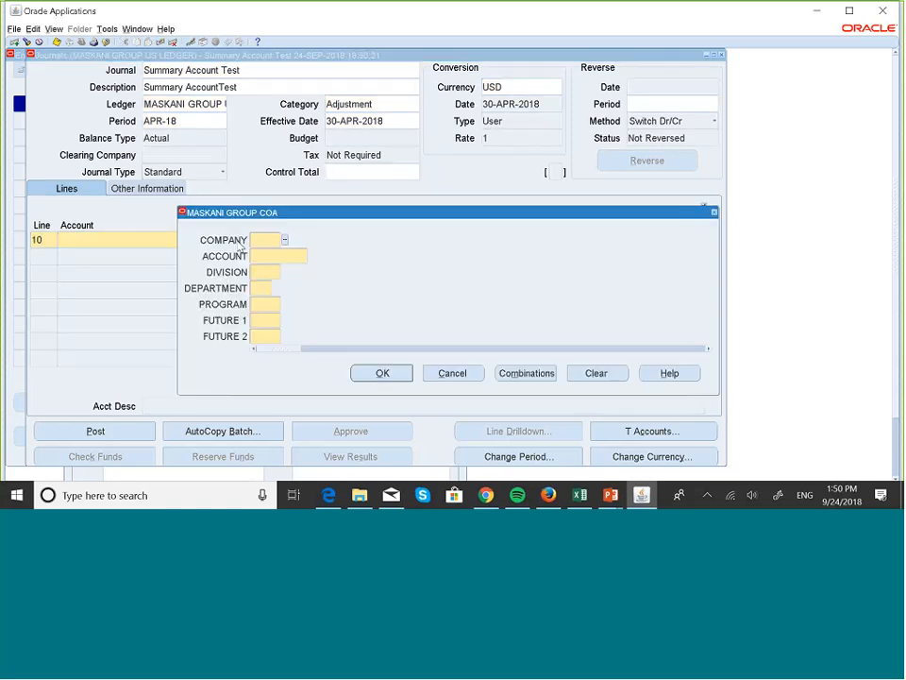
pyautogui.write('0')
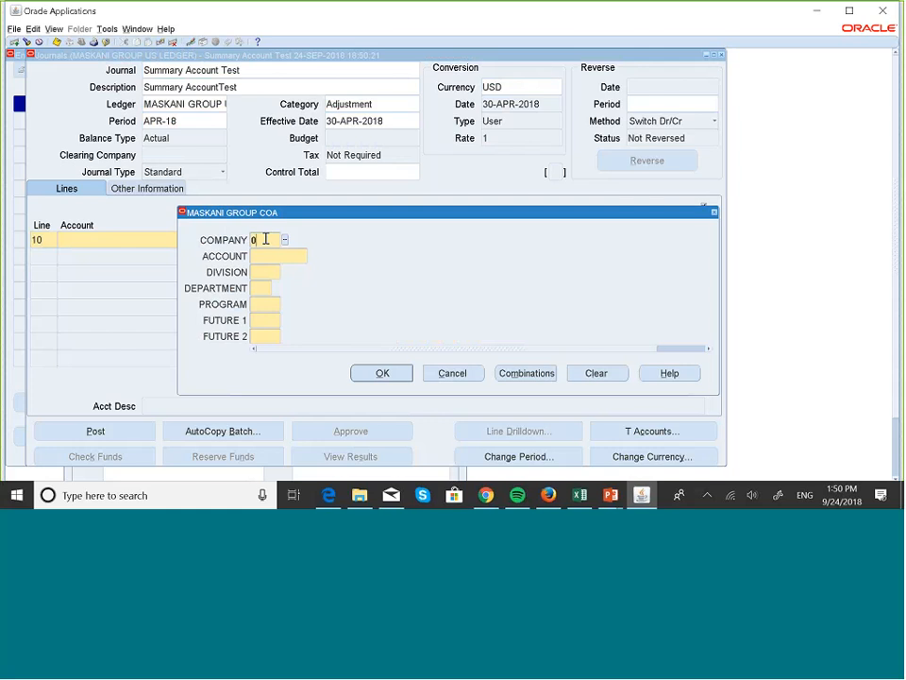
pyautogui.write('01')
pyautogui.press('Tab')
pyautogui.write('0')
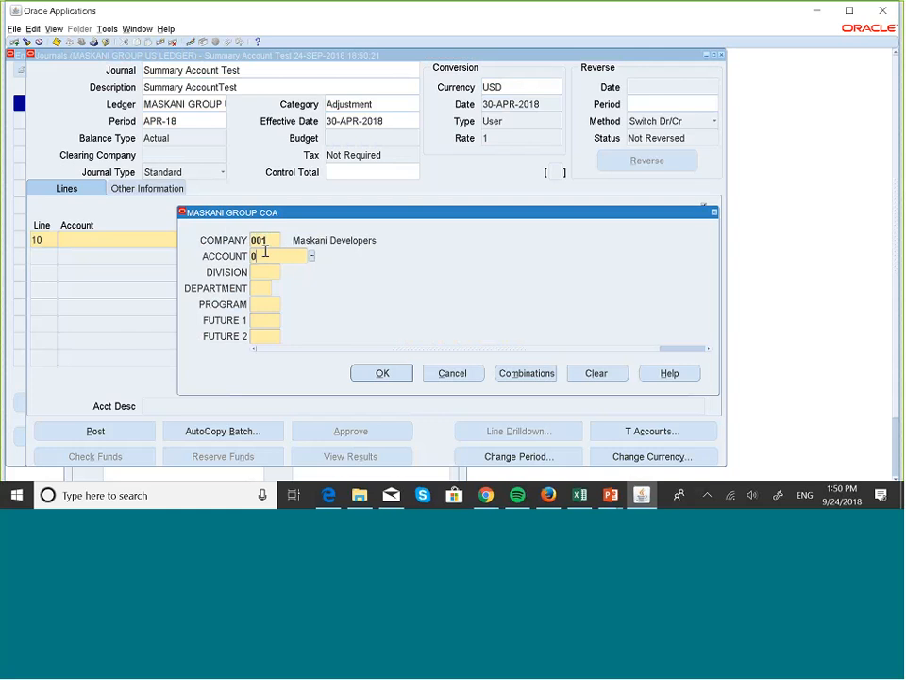
pyautogui.write('01000')
pyautogui.press('Tab')
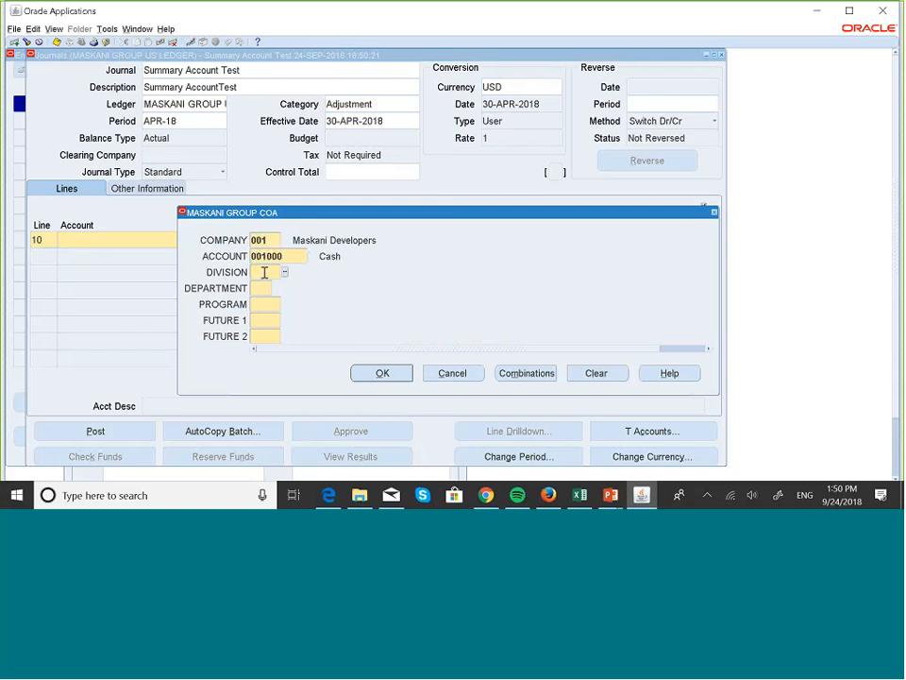
pyautogui.write('100')
pyautogui.press('Tab')
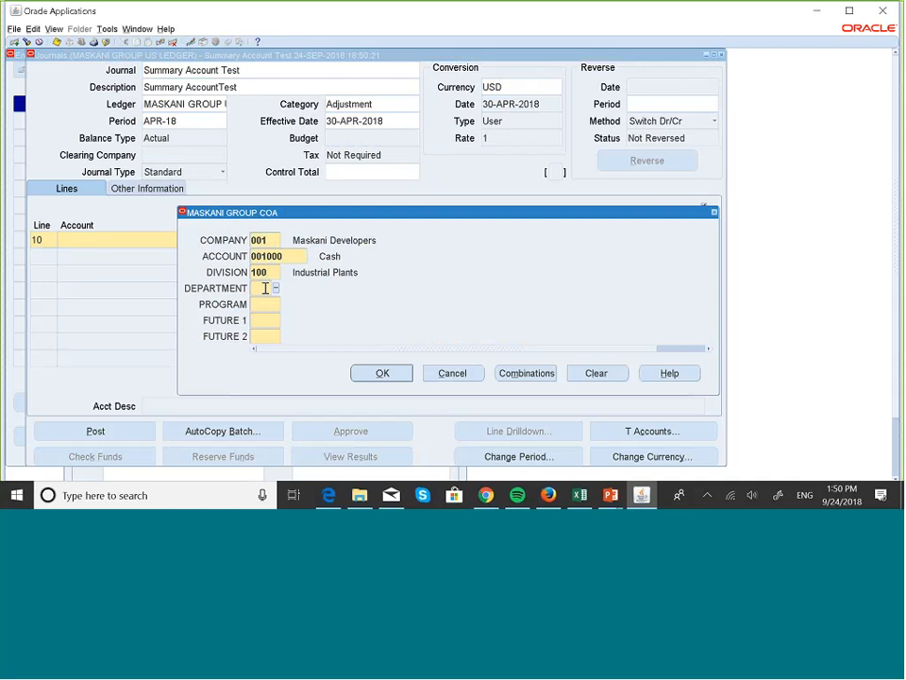
pyautogui.write('1')
pyautogui.write('000')
pyautogui.press('Tab')
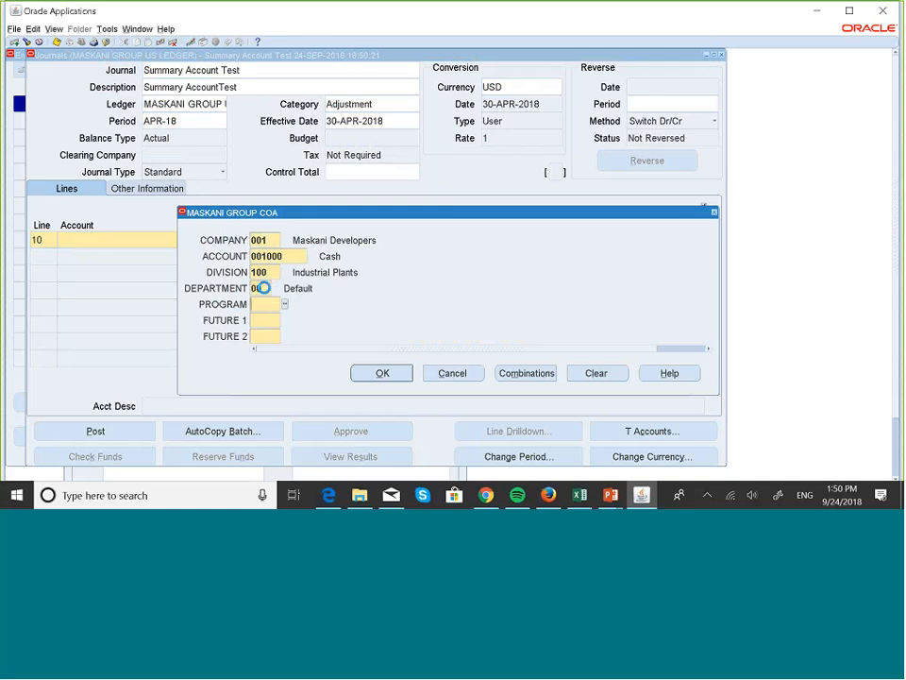
pyautogui.write('000')
pyautogui.press('Tab')
pyautogui.write('0')
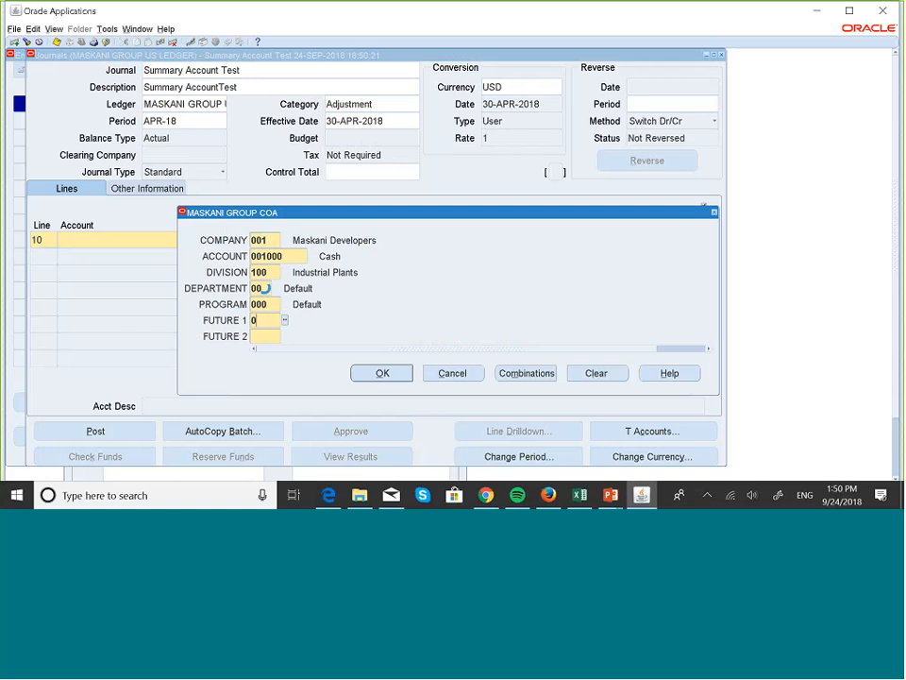
pyautogui.write('00')
pyautogui.press('Tab')
pyautogui.write('000')
pyautogui.click(377, 374)
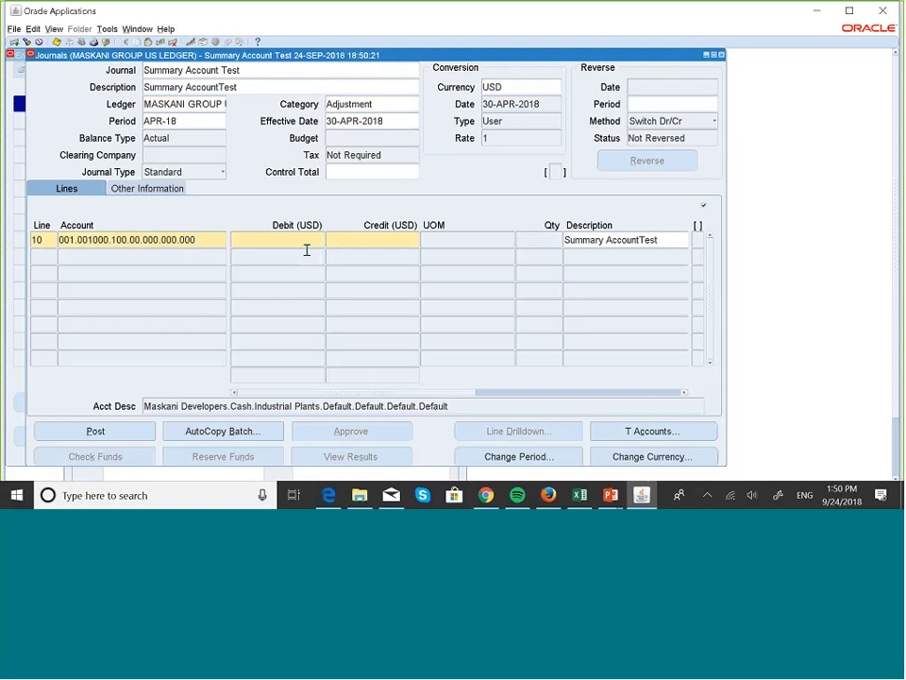
pyautogui.write('100')
pyautogui.click(47, 255)
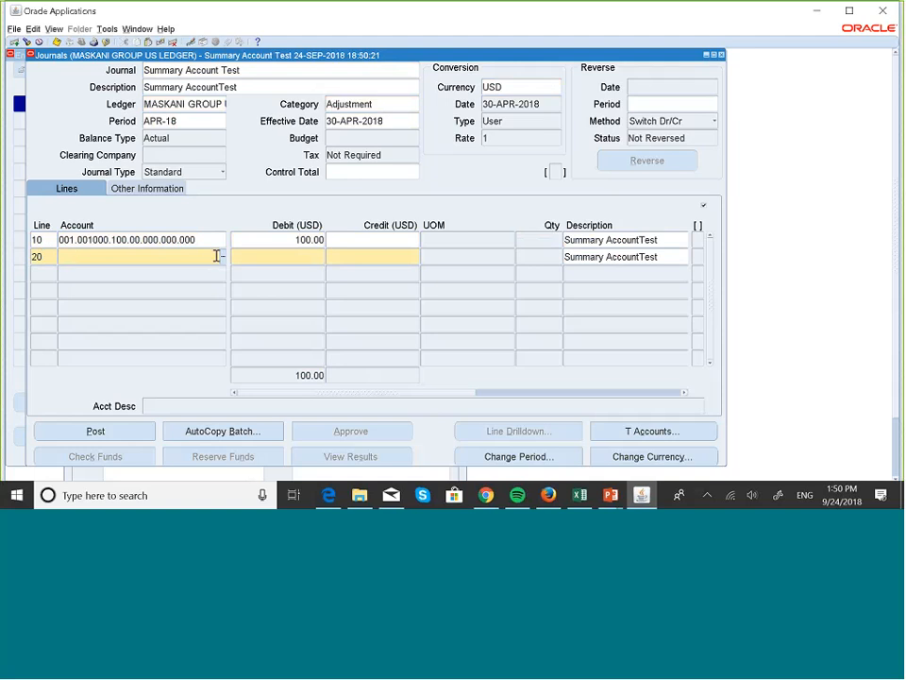
# Pick natural account 004003 Commercial Sales for line 20 from the account list
pyautogui.click(224, 257)
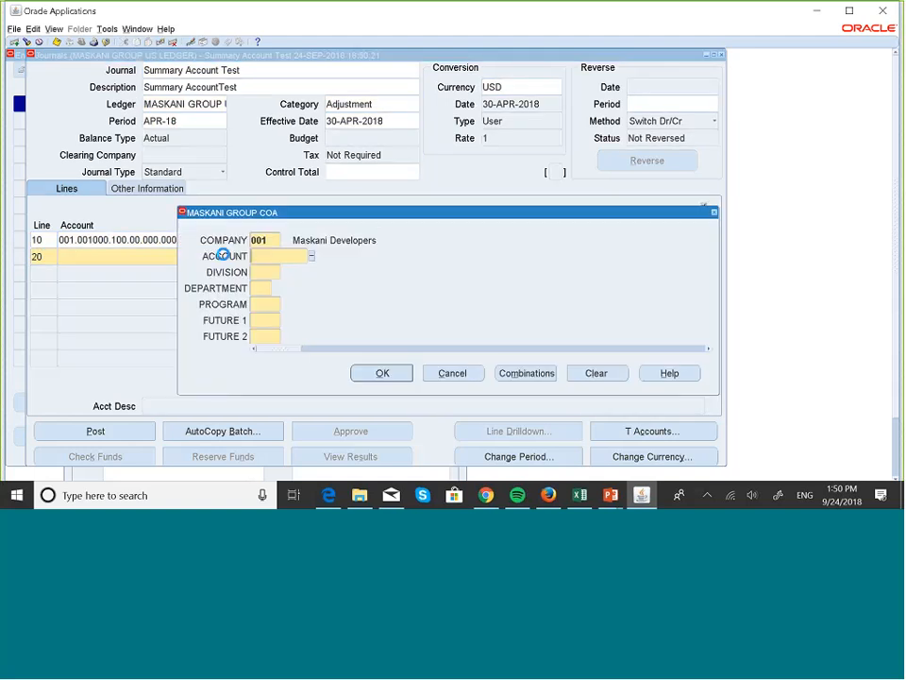
pyautogui.click(310, 257)
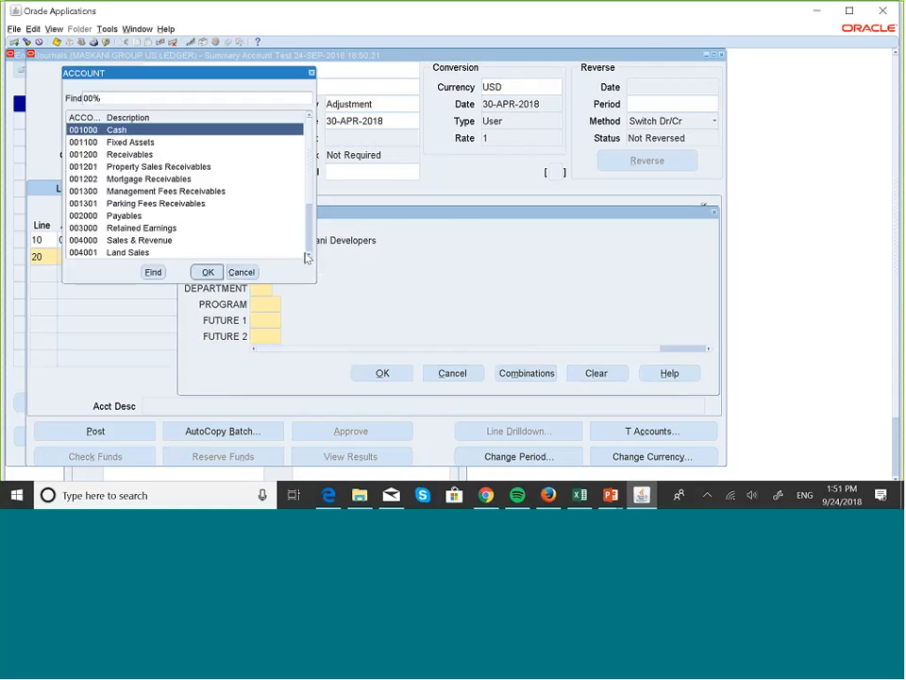
pyautogui.scroll(-2, 309, 253)
pyautogui.scroll(-2, 309, 252)
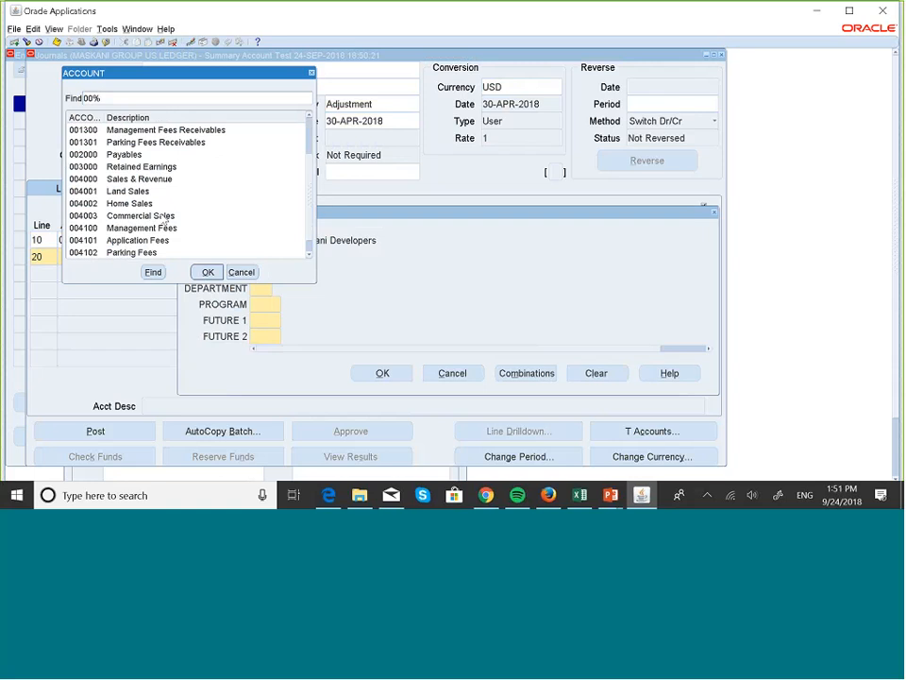
pyautogui.click(163, 216)
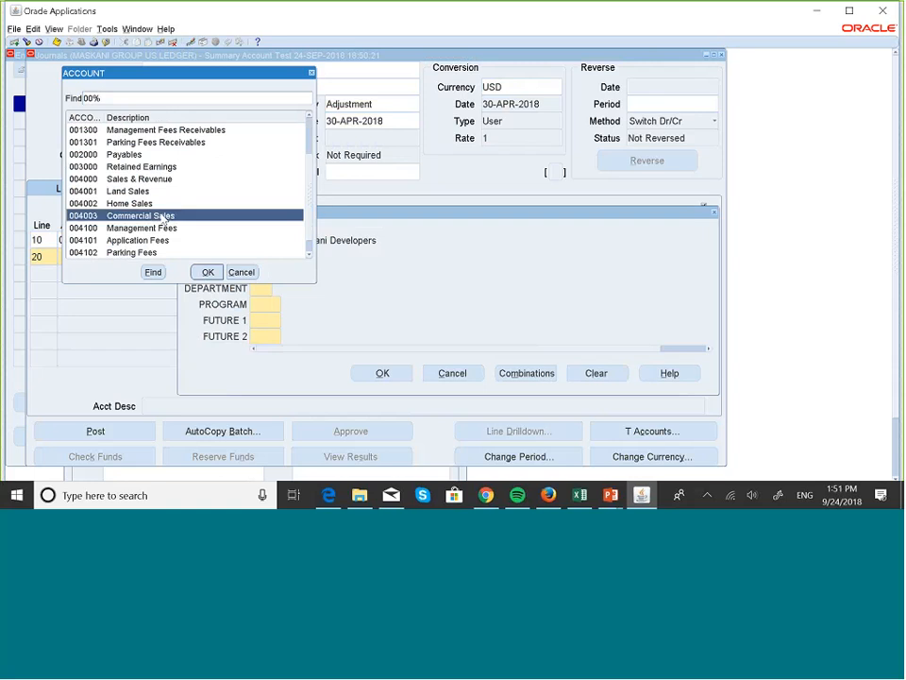
pyautogui.click(206, 272)
# Complete line 20's account as 001.004003.100.00.000.000.000 and confirm the combination
pyautogui.click(269, 272)
pyautogui.write('100')
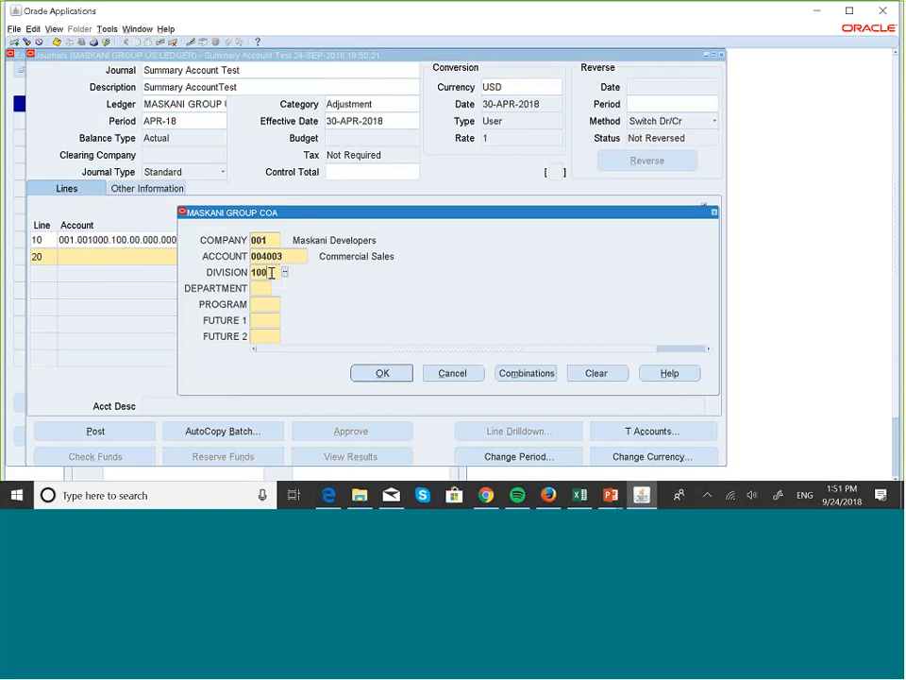
pyautogui.press('Tab')
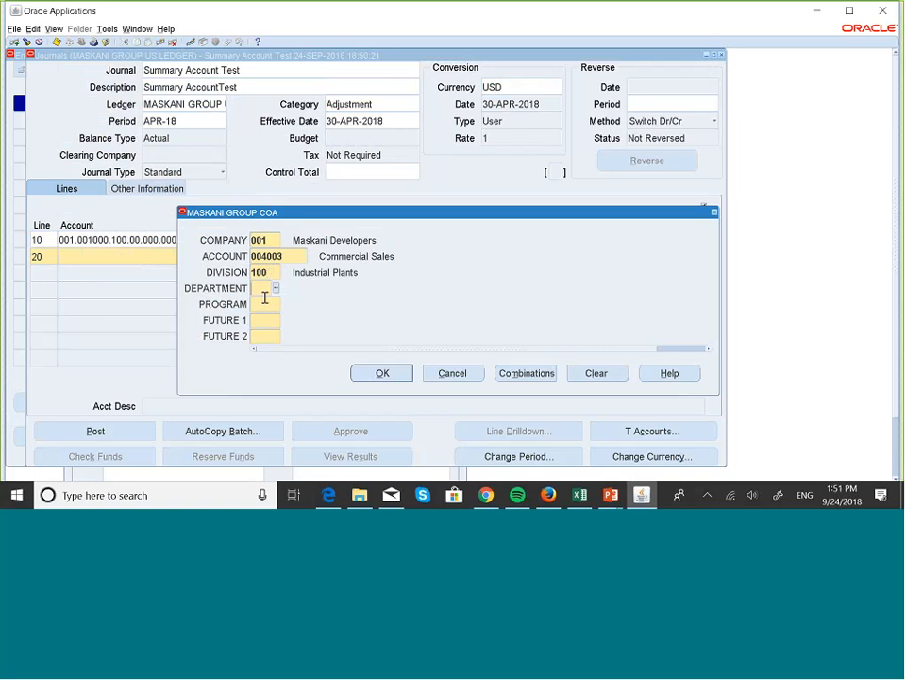
pyautogui.write('00')
pyautogui.press('Tab')
pyautogui.write('000')
pyautogui.press('Tab')
pyautogui.write('0')
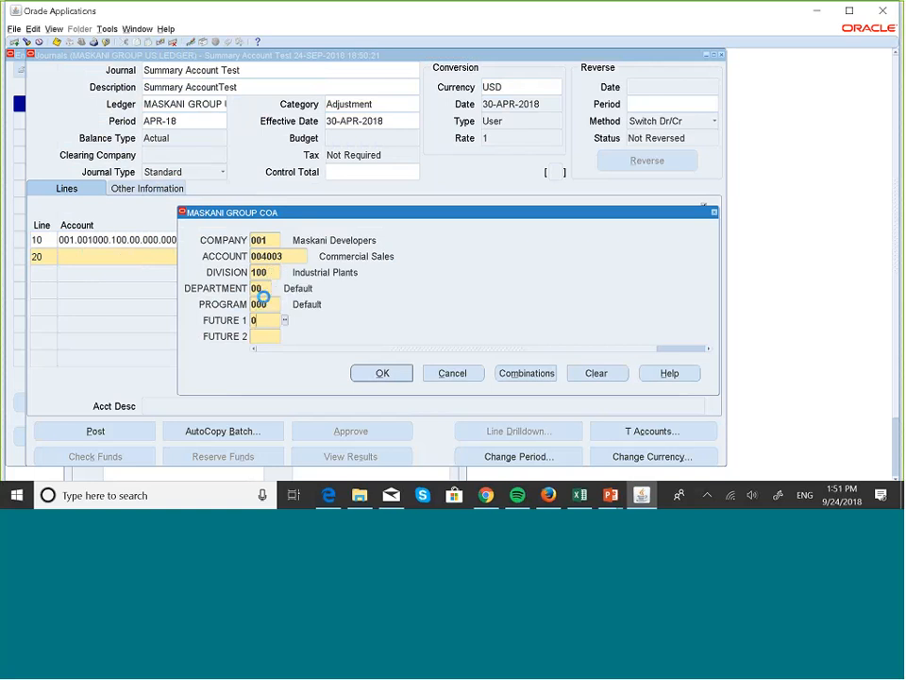
pyautogui.write('00')
pyautogui.press('Tab')
pyautogui.write('000')
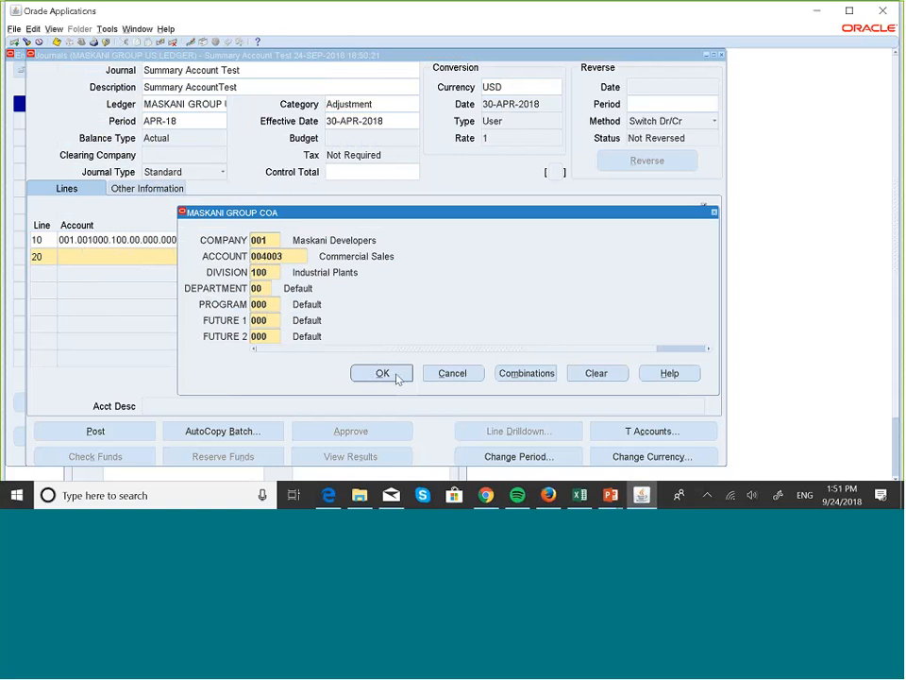
pyautogui.click(383, 374)
# Enter a credit of 100.00 on line 20, balancing the journal
pyautogui.click(378, 257)
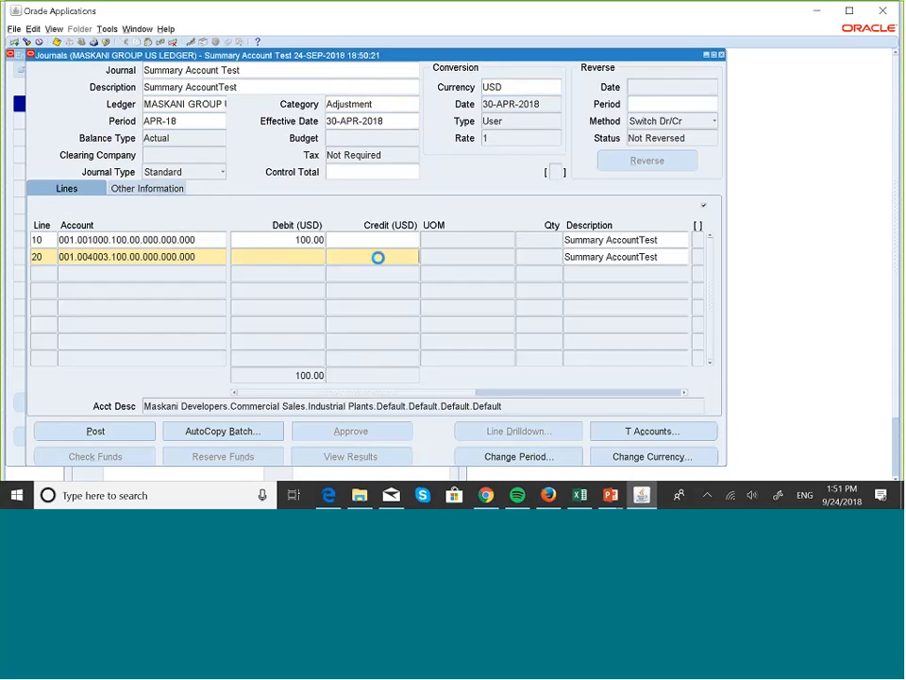
pyautogui.write('100')
# Add journal line 30 on a company 002 account with a debit of 50
pyautogui.click(40, 275)
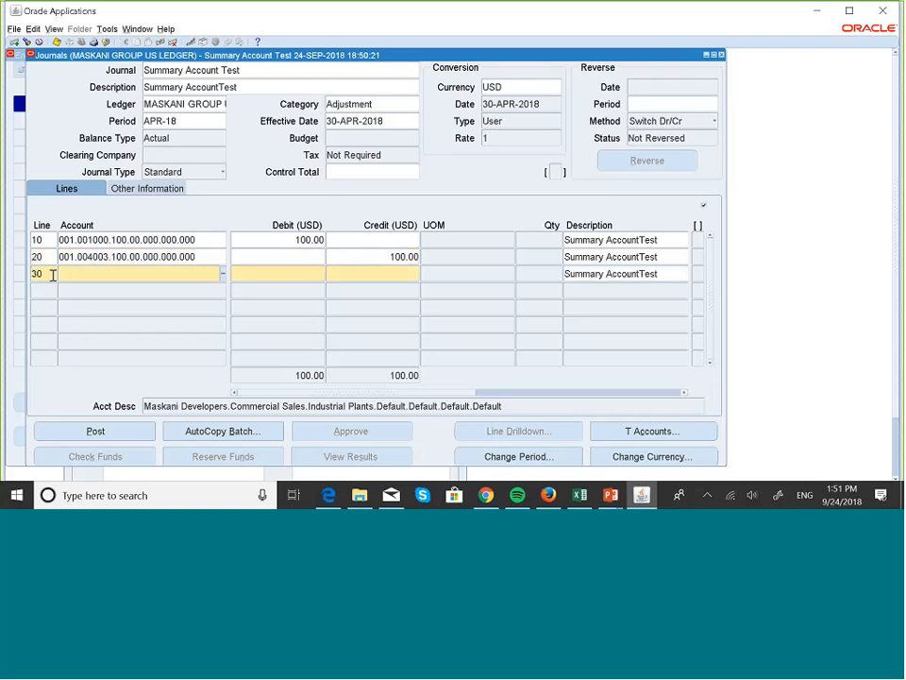
pyautogui.write('001')
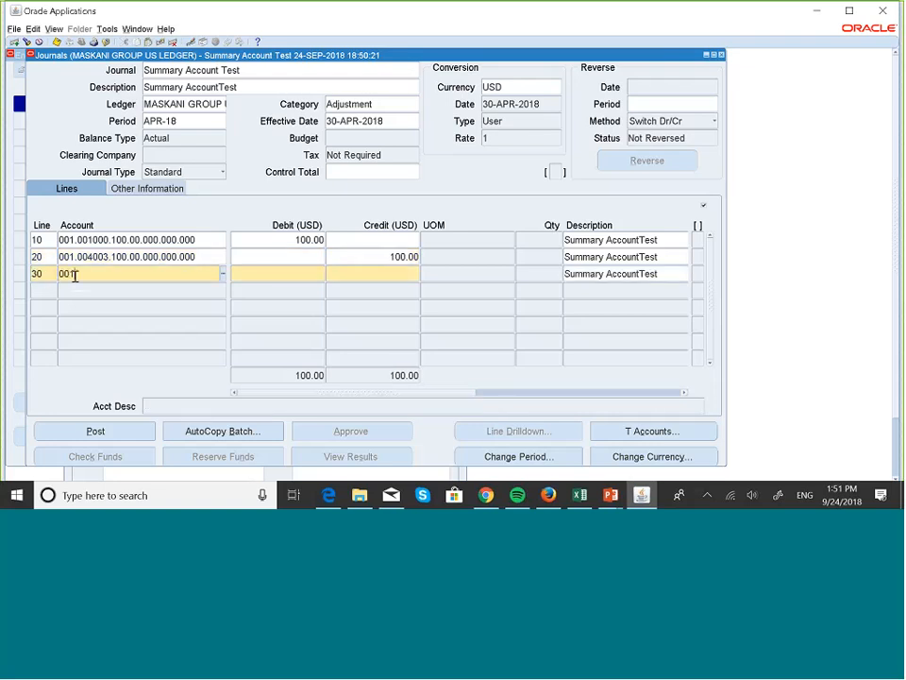
pyautogui.press('BackSpace')
pyautogui.write('2')
pyautogui.write('.')
pyautogui.write('0')
pyautogui.write('1000')
pyautogui.write('0')
pyautogui.press('BackSpace')
pyautogui.click(83, 273)
pyautogui.write('0')
pyautogui.write('1-')
pyautogui.press('BackSpace')
pyautogui.write('00.00.000.')
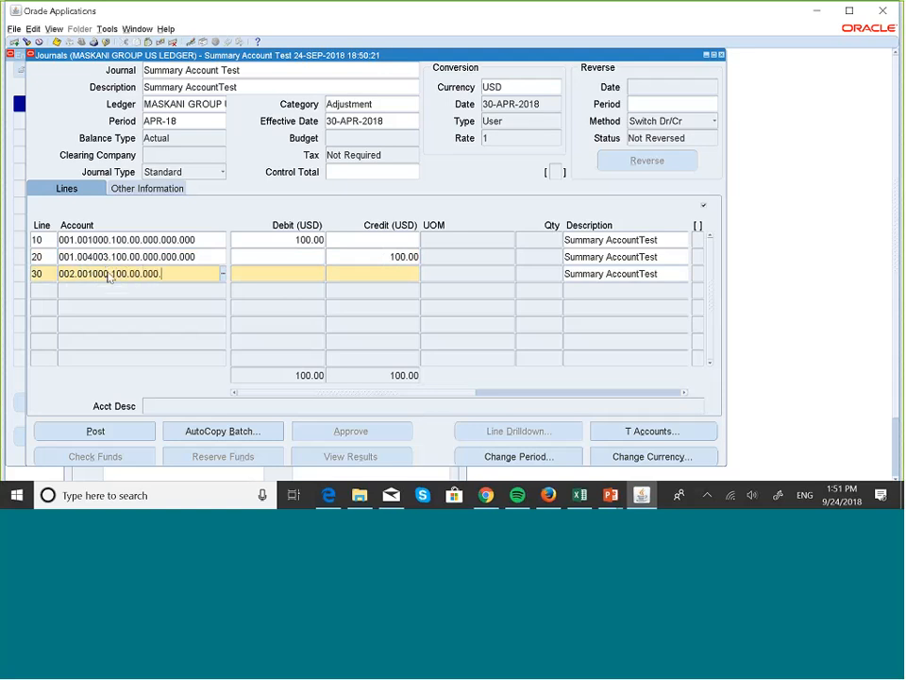
pyautogui.write('000.000')
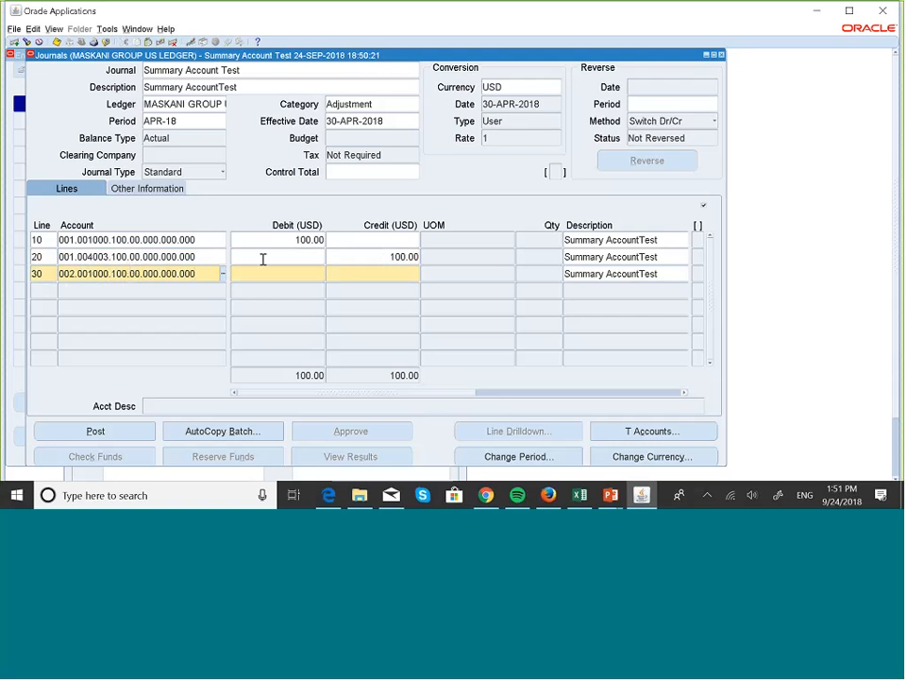
pyautogui.click(320, 273)
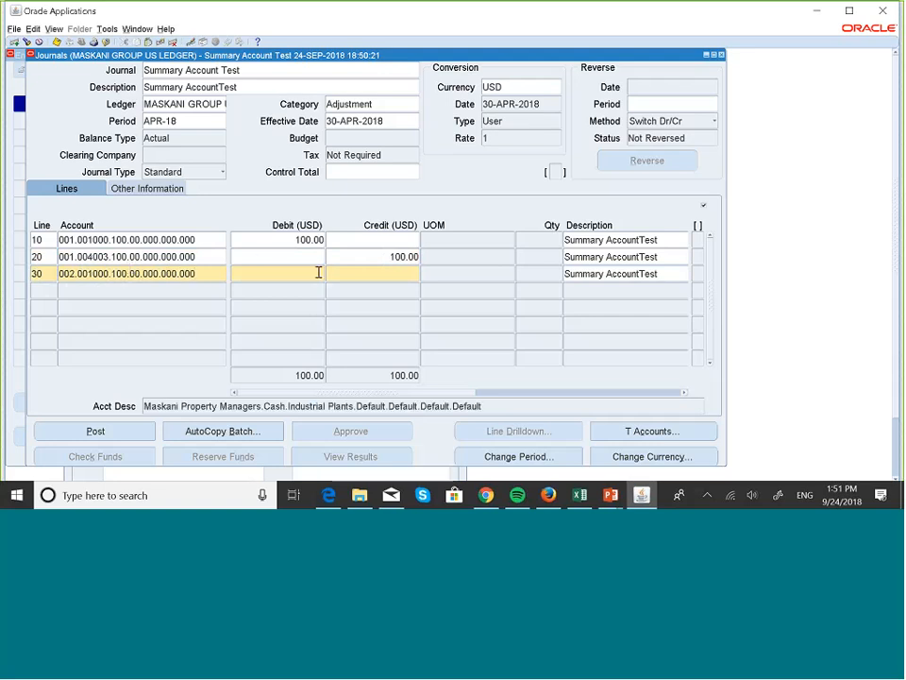
pyautogui.write('50')
# Start line 40 for company 002 and choose account 004100 Management Fees
pyautogui.click(42, 291)
pyautogui.write('001')
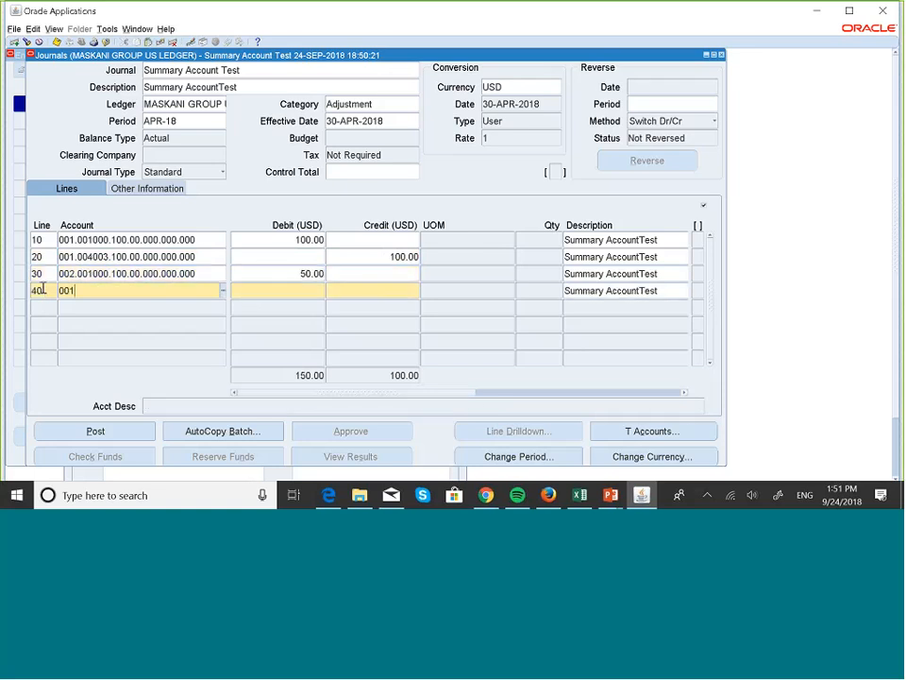
pyautogui.press('BackSpace')
pyautogui.write('2.')
pyautogui.click(222, 295)
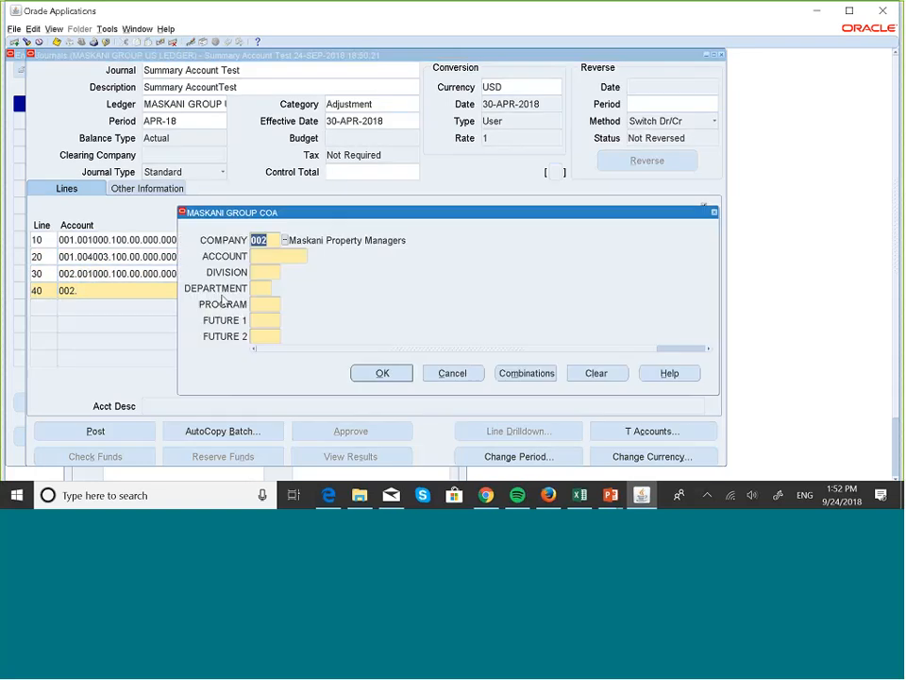
pyautogui.click(292, 256)
pyautogui.click(312, 256)
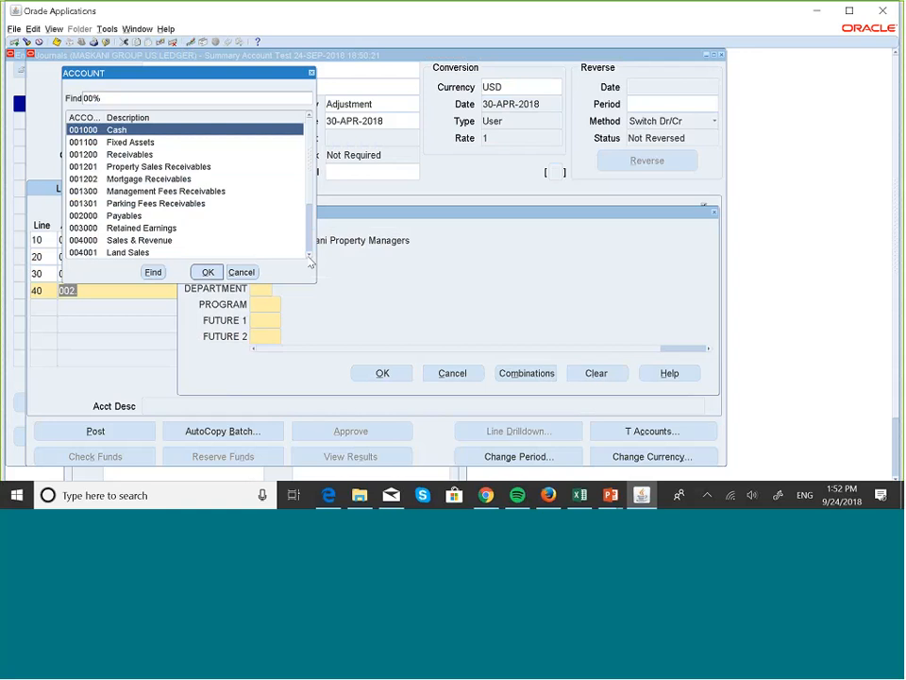
pyautogui.click(310, 256)
pyautogui.click(310, 255)
pyautogui.click(310, 256)
pyautogui.click(310, 256)
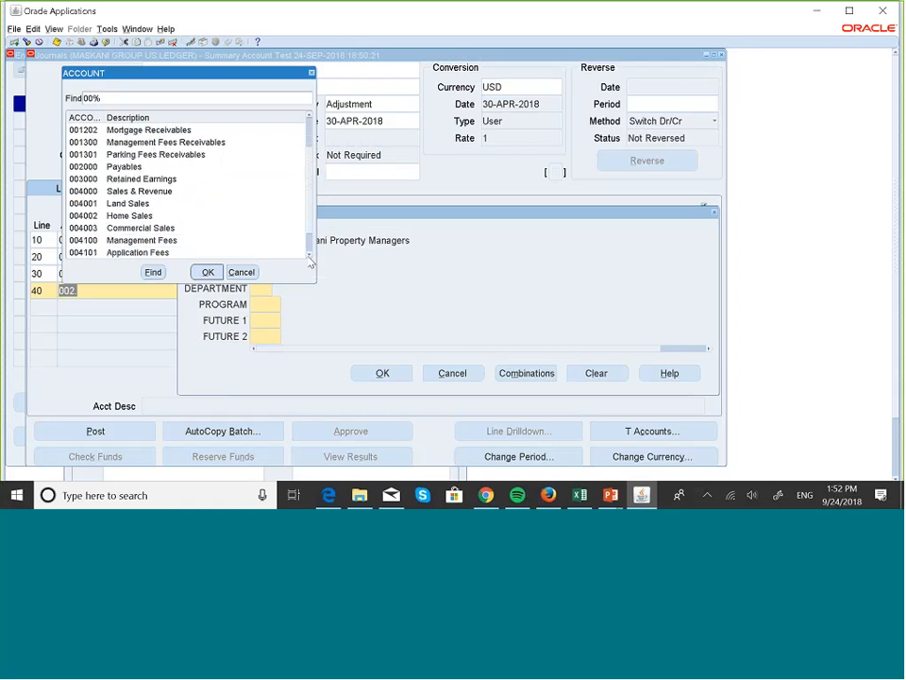
pyautogui.click(310, 256)
pyautogui.click(310, 256)
pyautogui.click(188, 216)
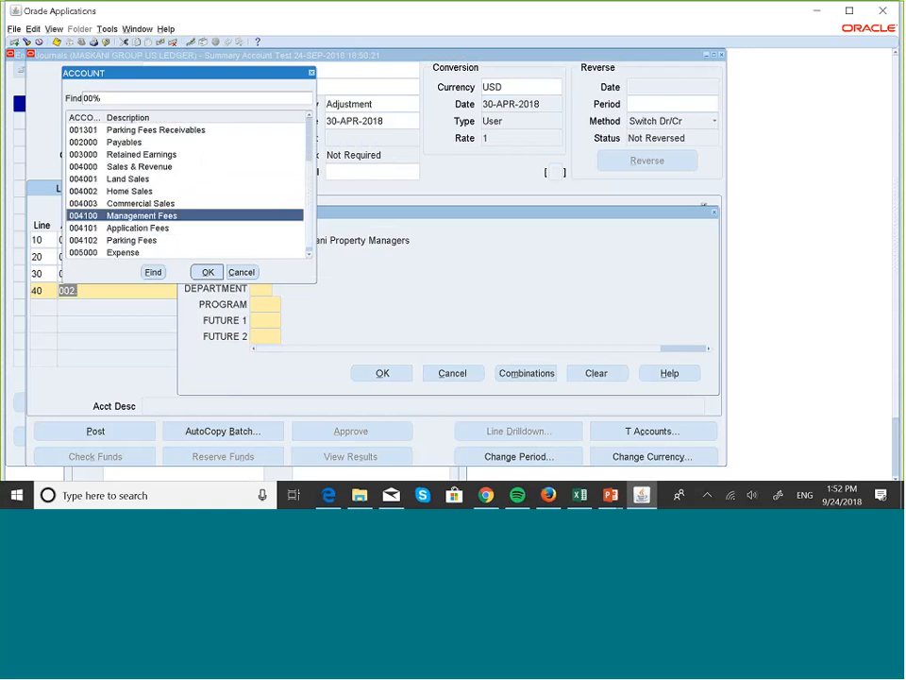
pyautogui.click(208, 272)
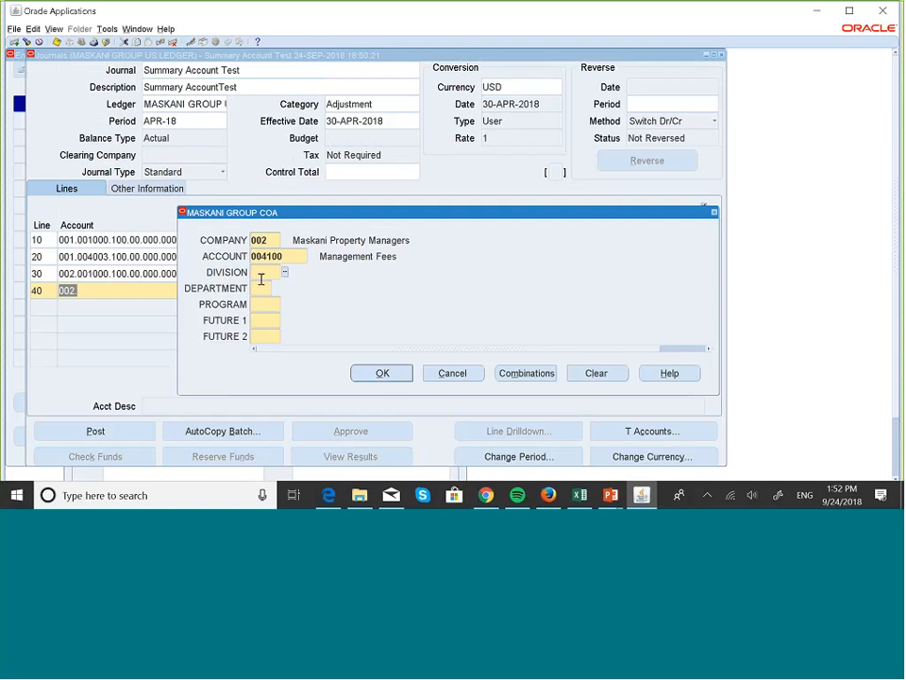
# Complete line 40 with division 100 and default 00.000.000.000 segments, crediting 50
pyautogui.write('100')
pyautogui.press('Tab')
pyautogui.write('00')
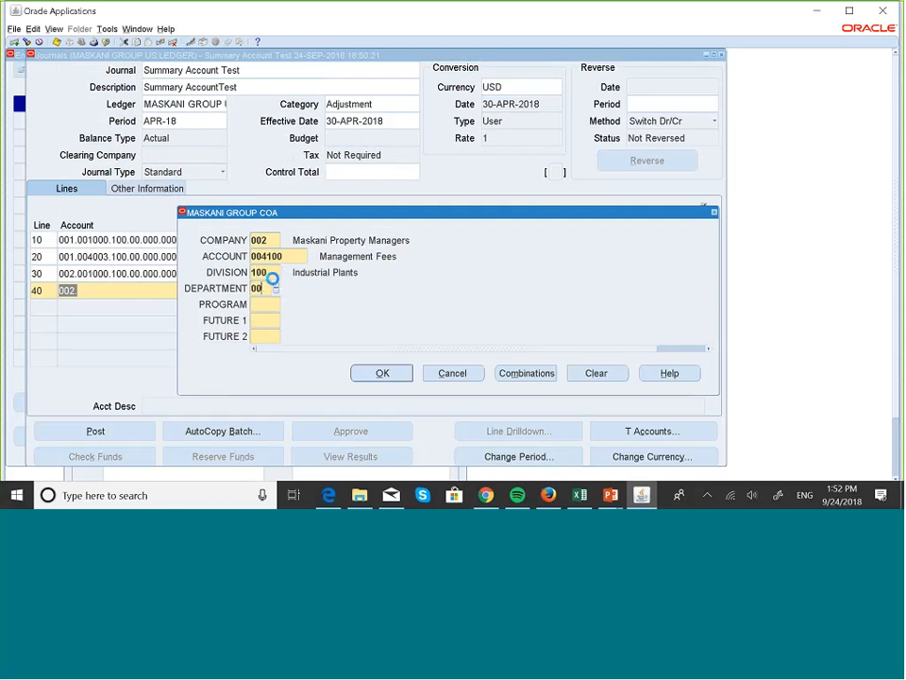
pyautogui.press('Tab')
pyautogui.write('000')
pyautogui.press('Tab')
pyautogui.write('000')
pyautogui.press('Tab')
pyautogui.write('000')
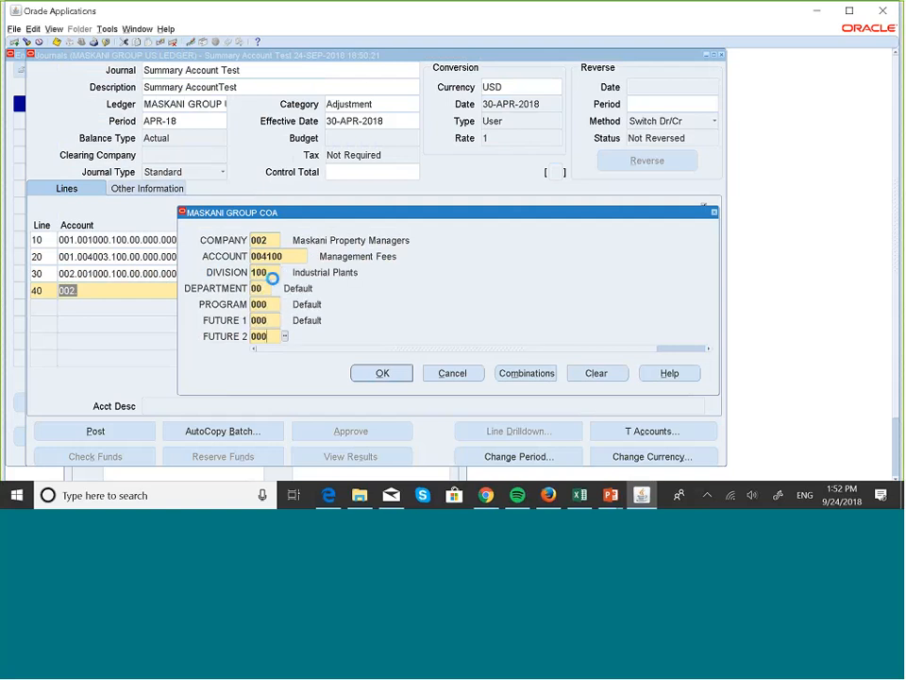
pyautogui.press('Tab')
pyautogui.click(389, 372)
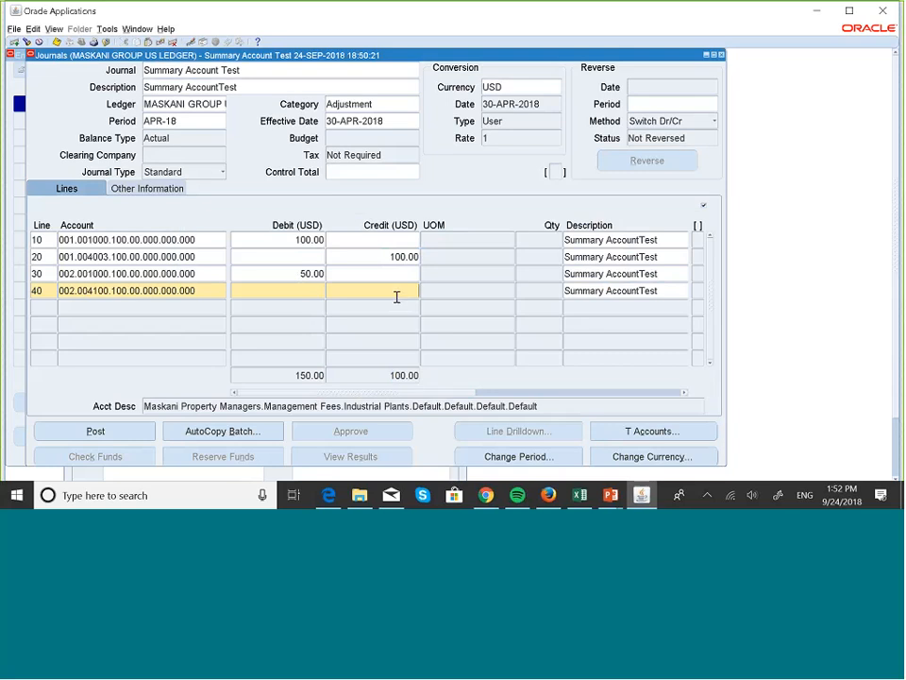
pyautogui.write('50')
# Post the journal, confirming the save and request notices, then close the Enter Journals and Journals windows
pyautogui.click(123, 430)
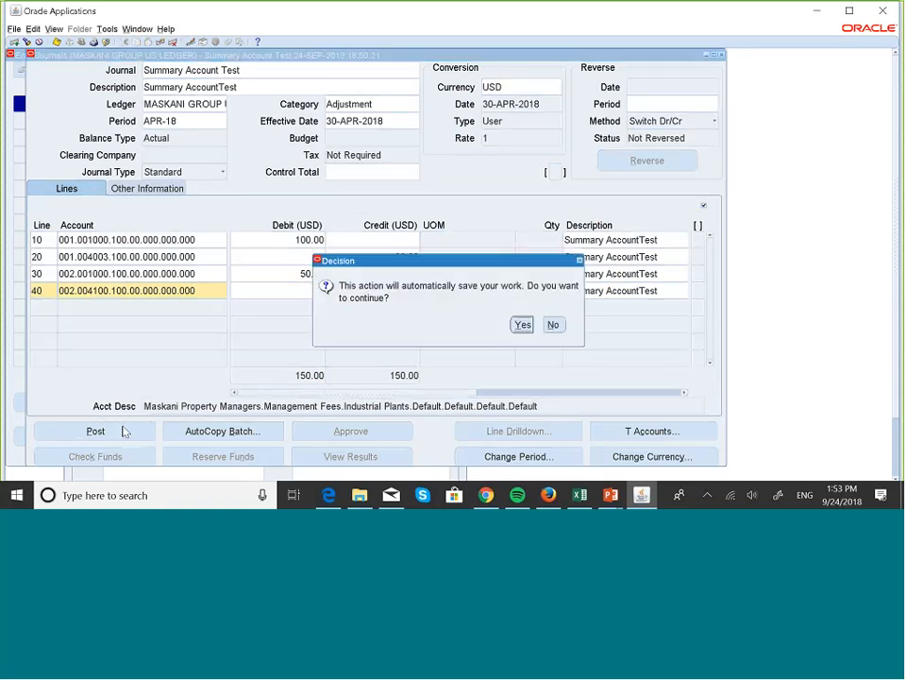
pyautogui.click(523, 325)
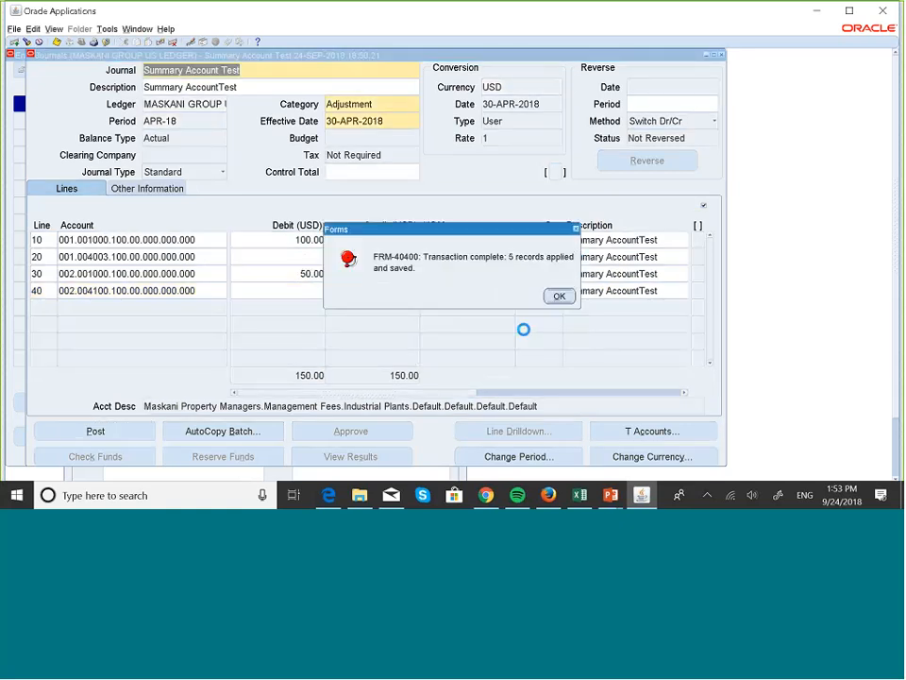
pyautogui.click(559, 297)
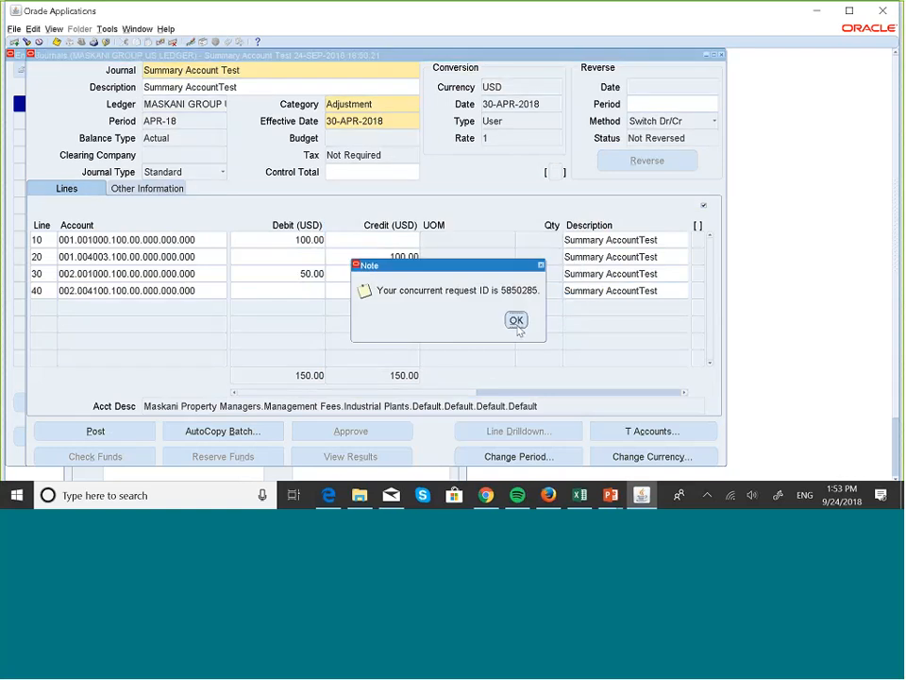
pyautogui.click(516, 321)
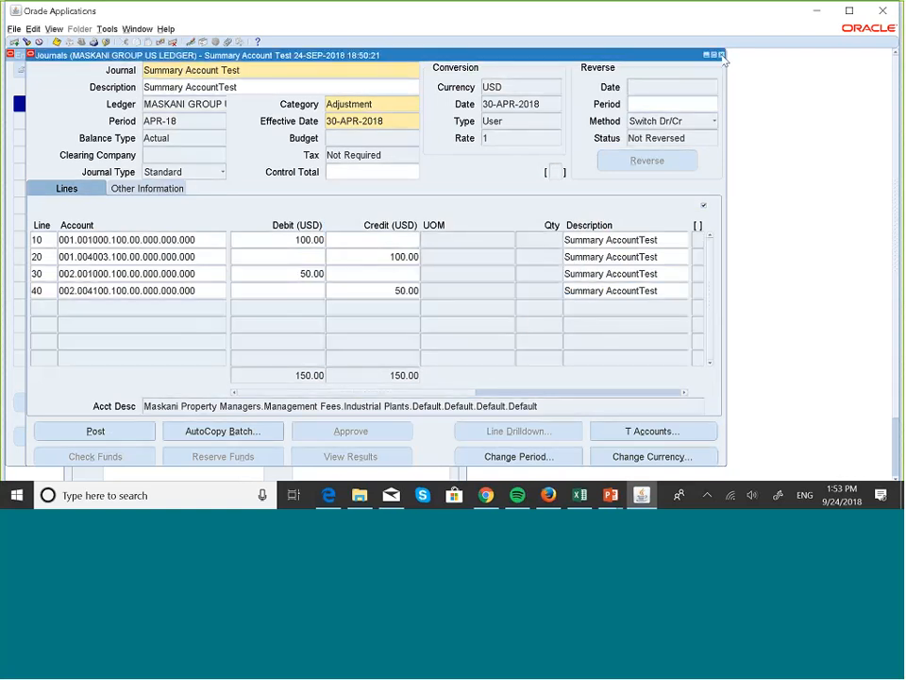
pyautogui.click(722, 56)
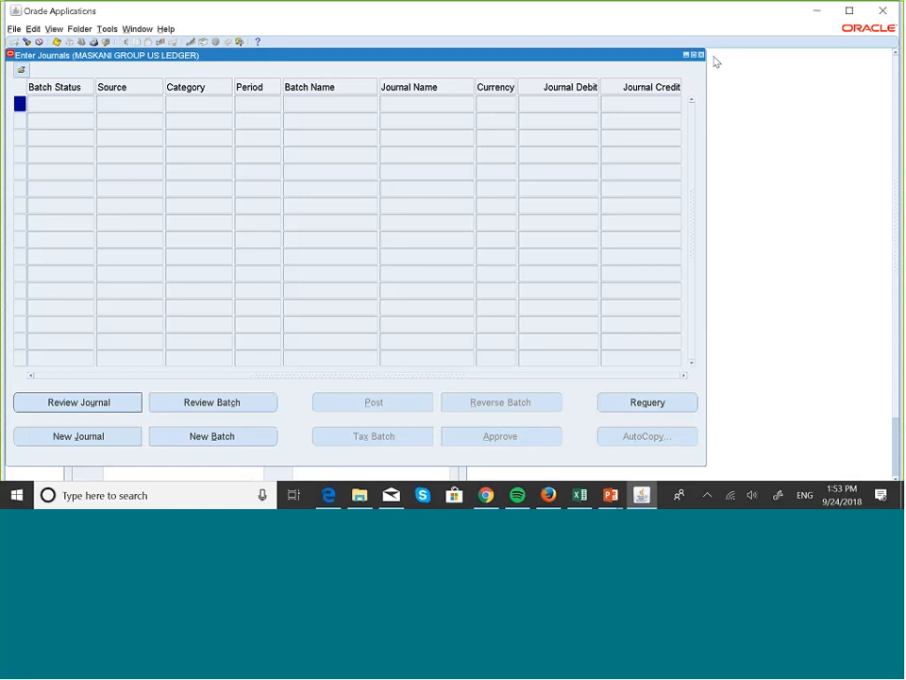
pyautogui.click(700, 55)
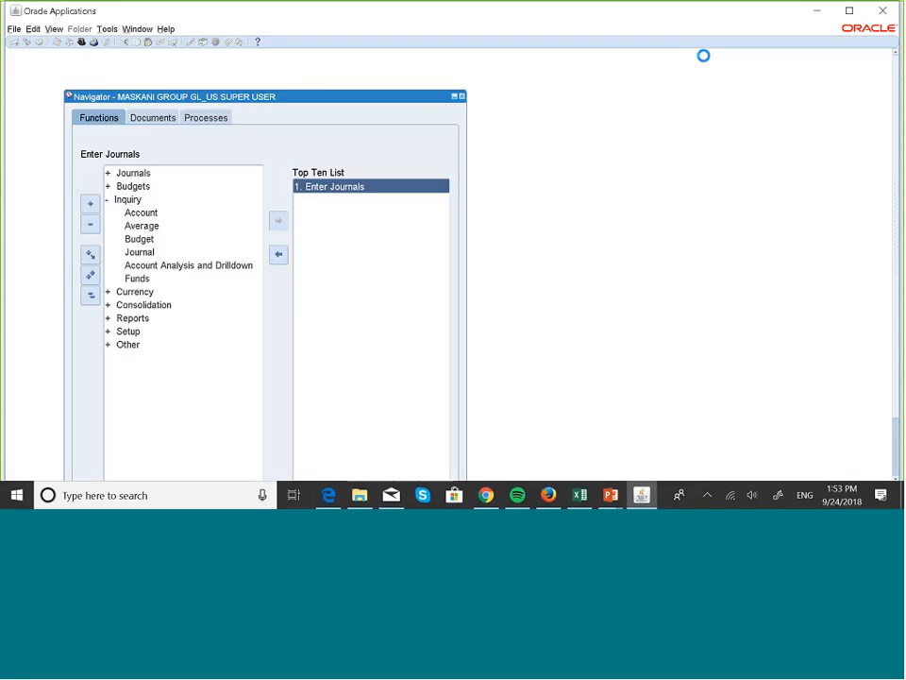
# Open Account Inquiry from the Navigator's Inquiry functions
pyautogui.click(137, 201)
pyautogui.doubleClick(138, 209)
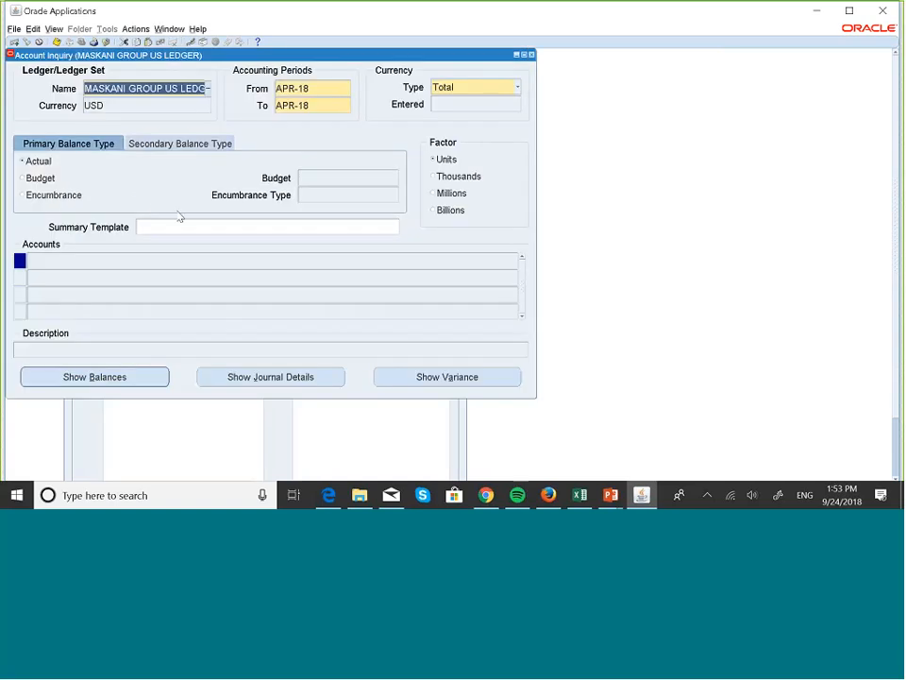
pyautogui.click(184, 222)
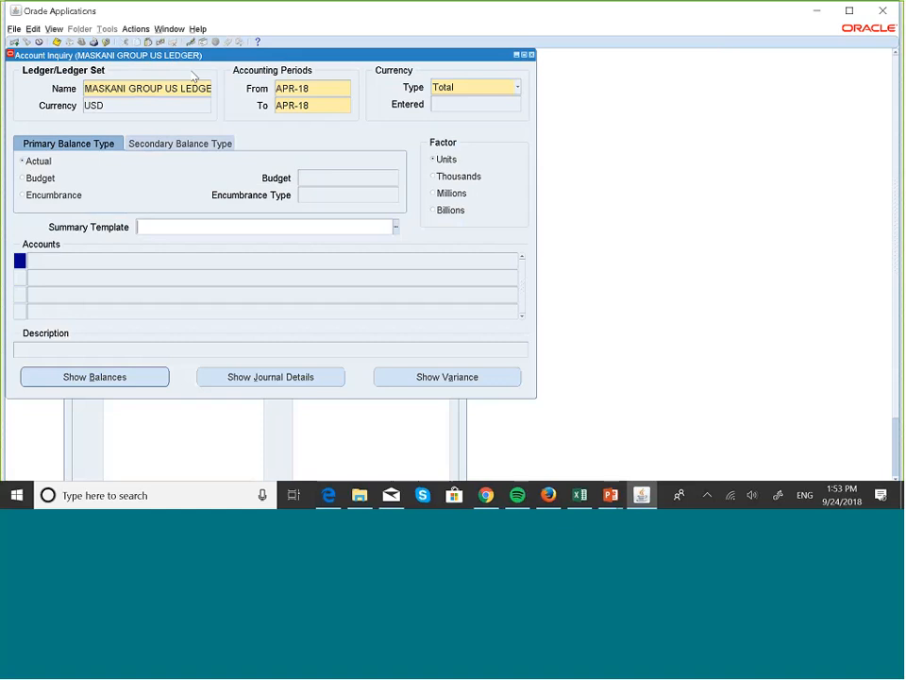
# Confirm in the Requests list that Posting: Single Ledger finished Completed/Normal
pyautogui.hotkey('alt', 'v')
pyautogui.click(62, 181)
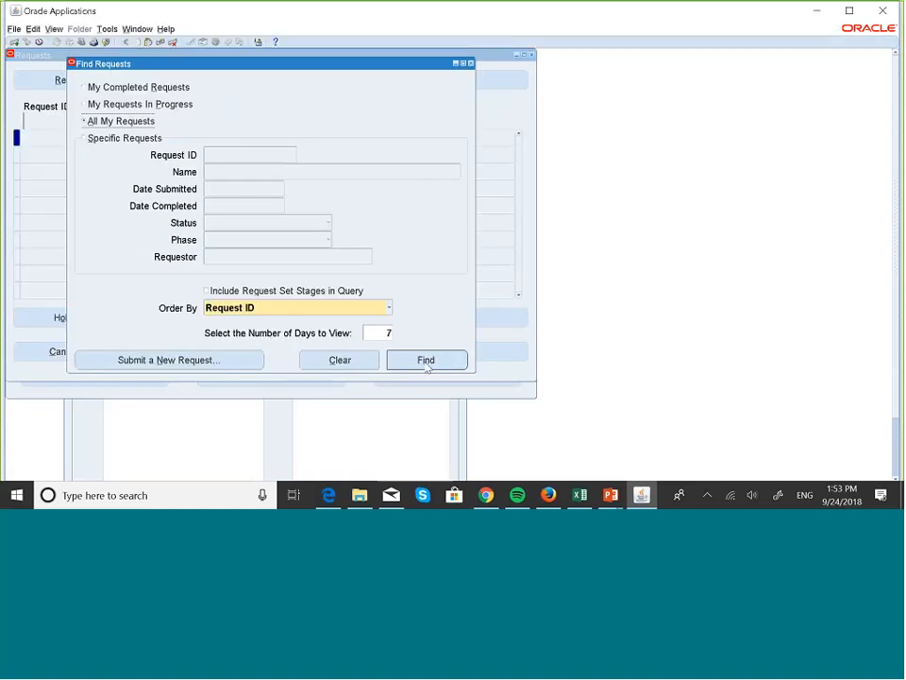
pyautogui.click(426, 362)
pyautogui.click(98, 85)
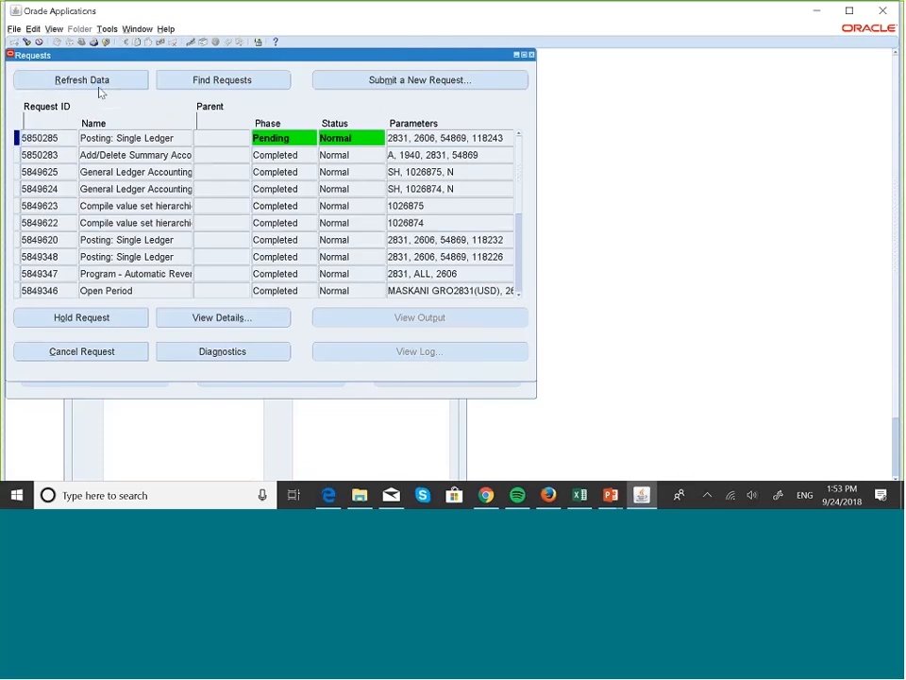
pyautogui.click(99, 88)
pyautogui.click(99, 85)
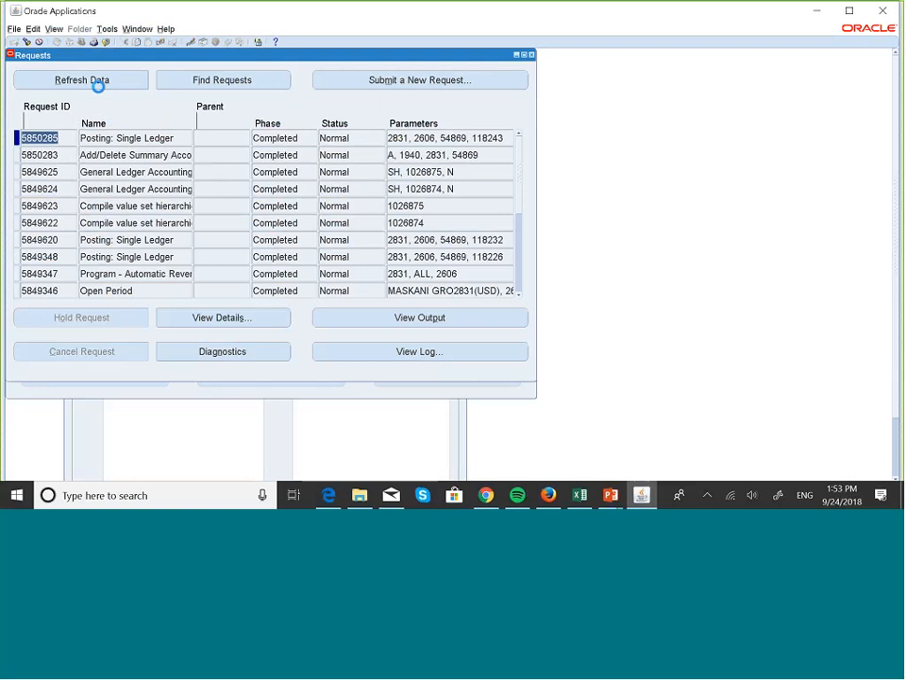
pyautogui.click(532, 54)
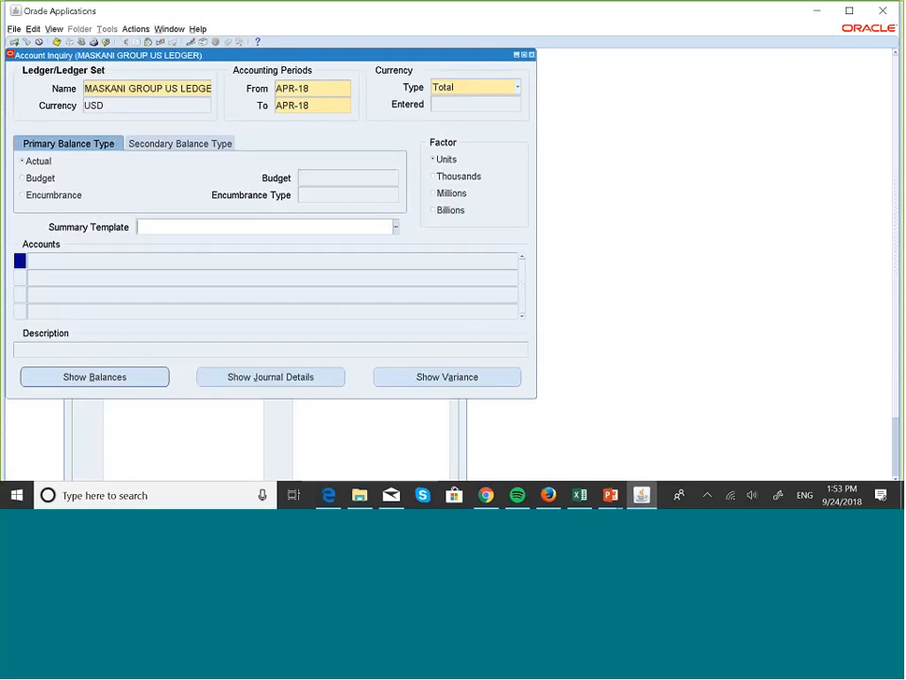
# Find the Maskani Enterprise template accounts for APR-18 and view their summary and detail balances
pyautogui.click(396, 227)
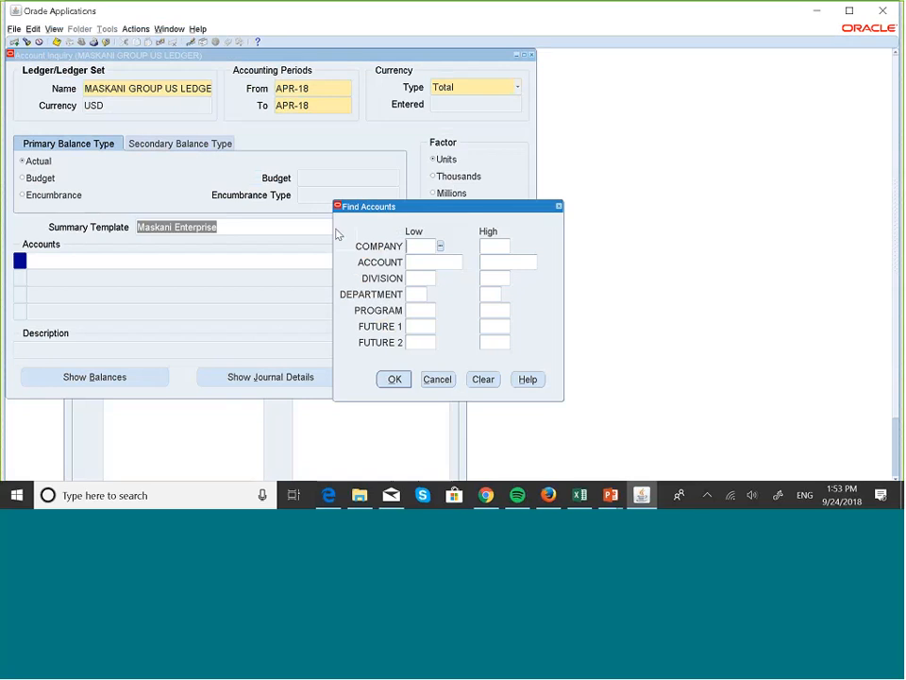
pyautogui.click(397, 379)
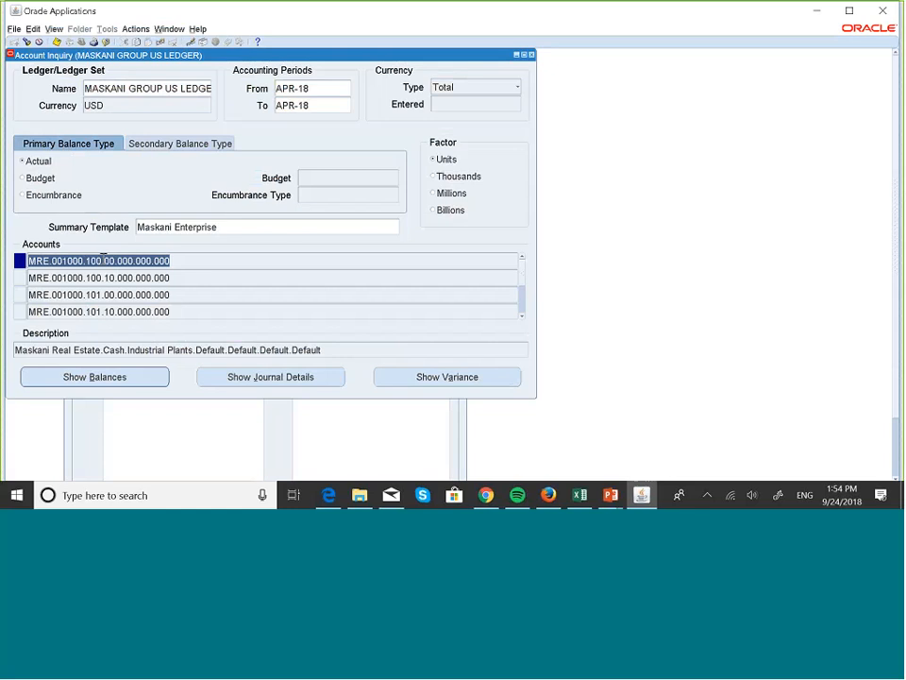
pyautogui.click(140, 380)
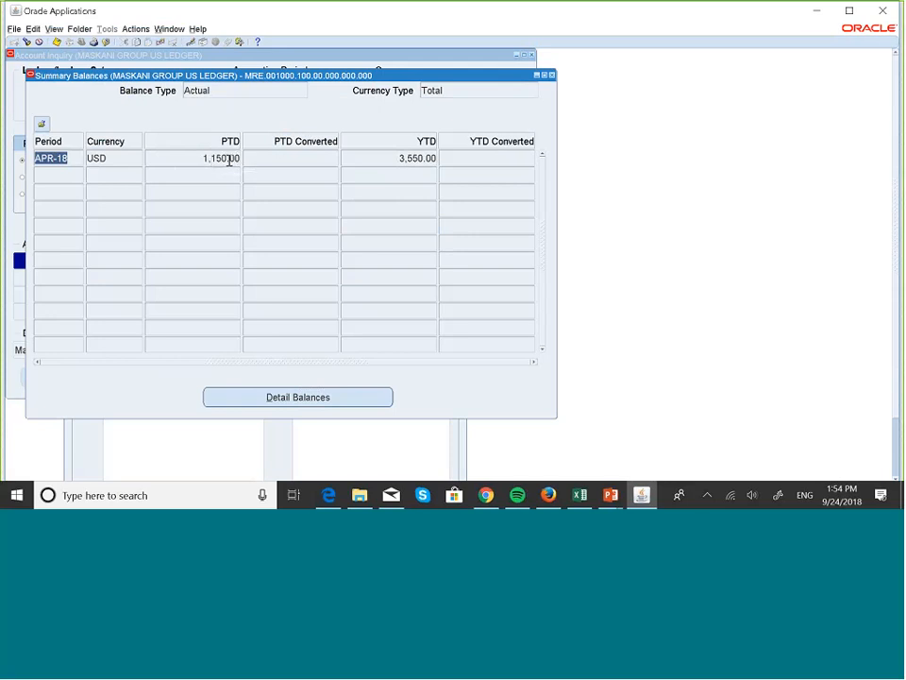
pyautogui.click(304, 400)
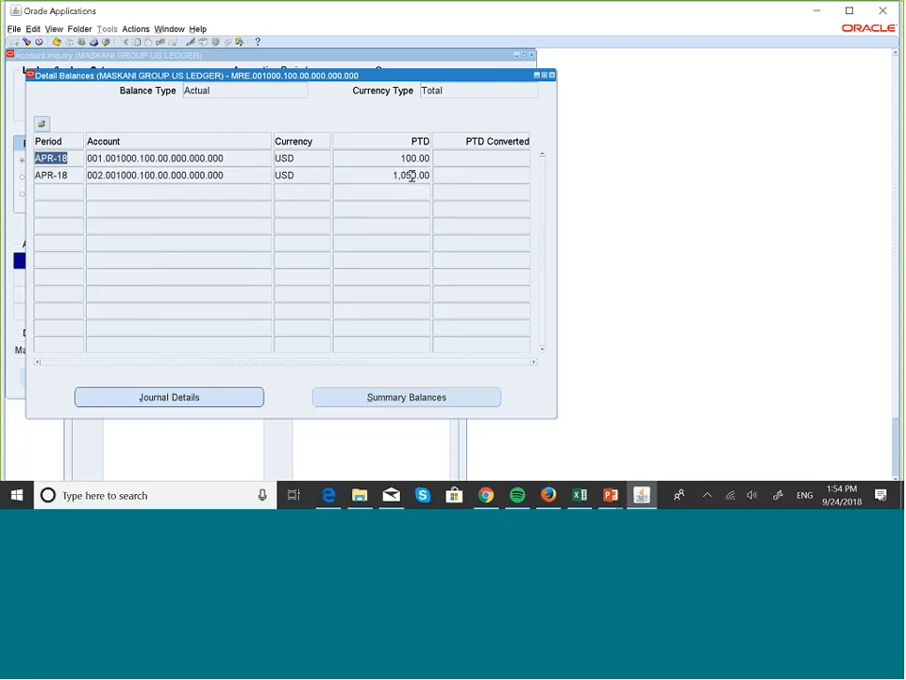
pyautogui.click(552, 75)
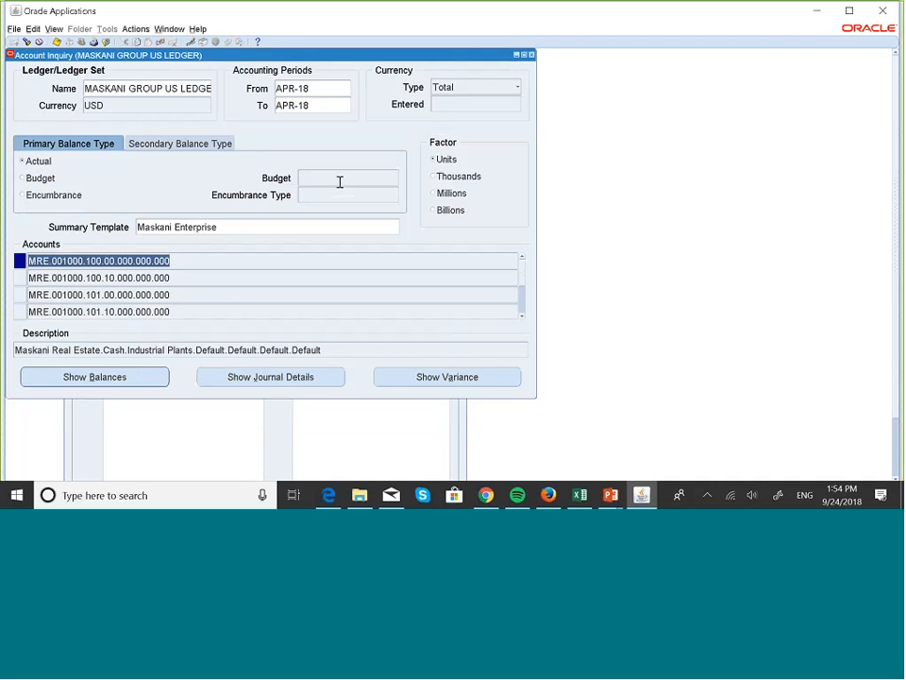
# Close Account Inquiry, collapse the Navigator tree and switch to the PowerPoint slide show
pyautogui.click(532, 55)
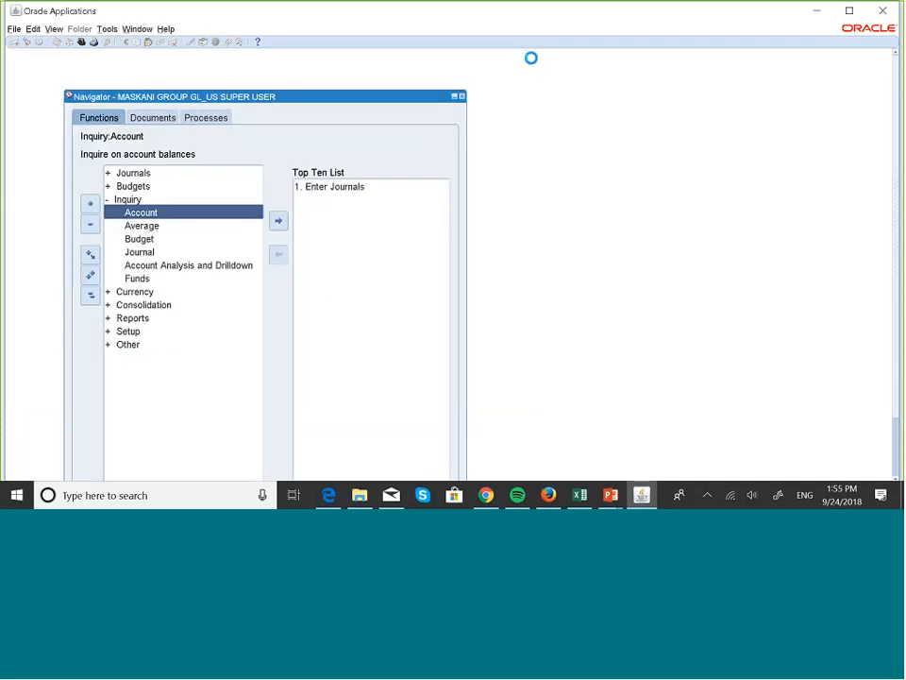
pyautogui.click(89, 296)
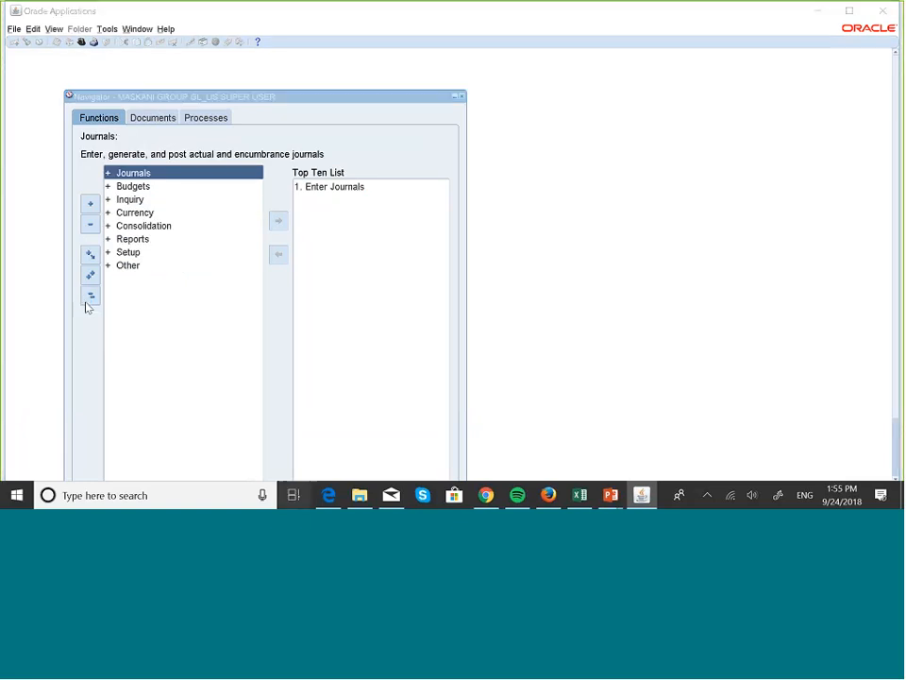
pyautogui.press('super+Tab')
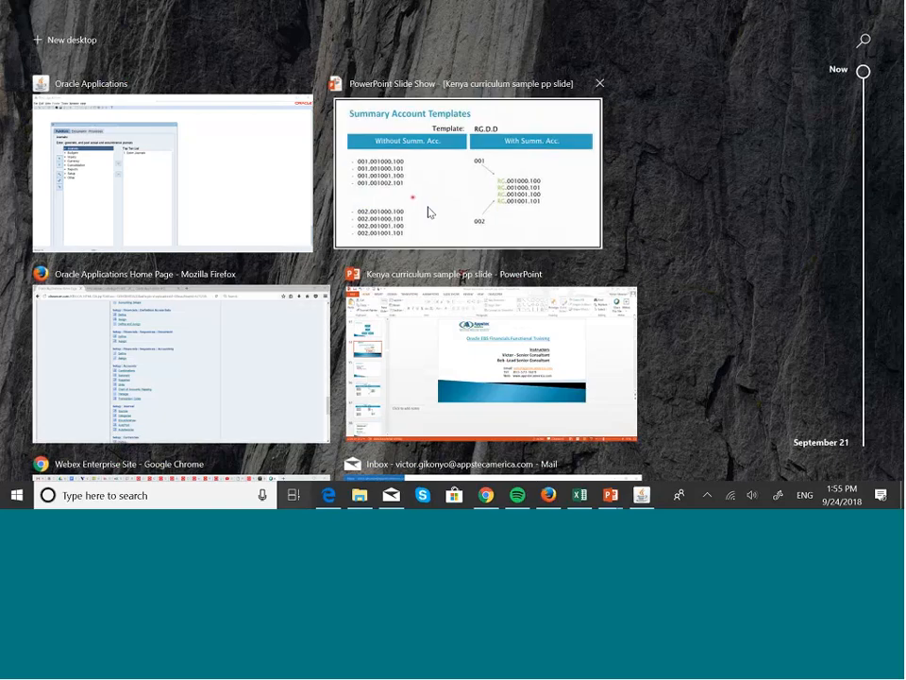
pyautogui.click(428, 212)
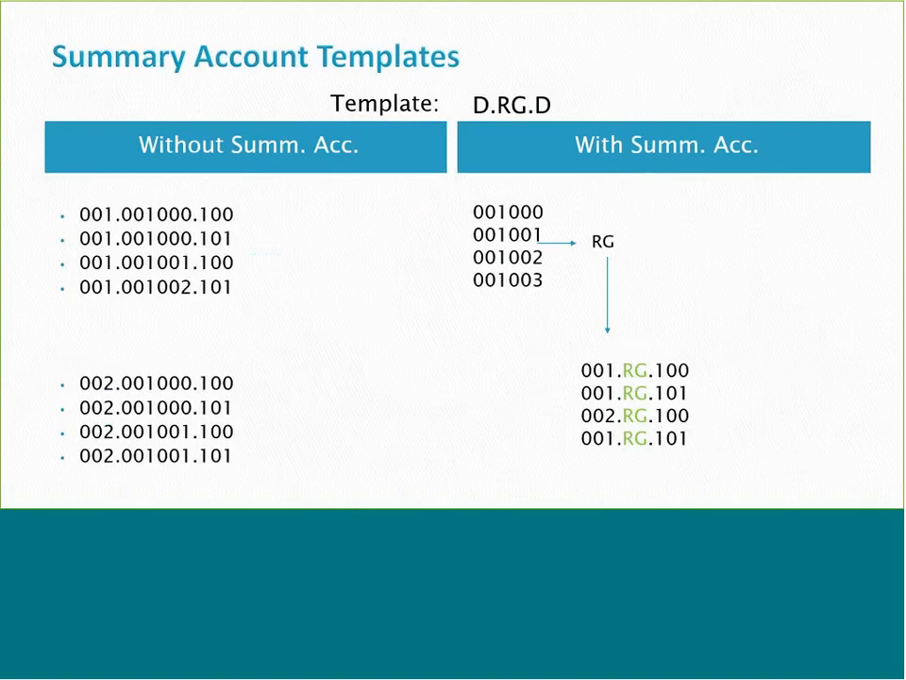
# Step to the next slide and back to the template comparison slide, then bring up Task View
pyautogui.click(369, 317)
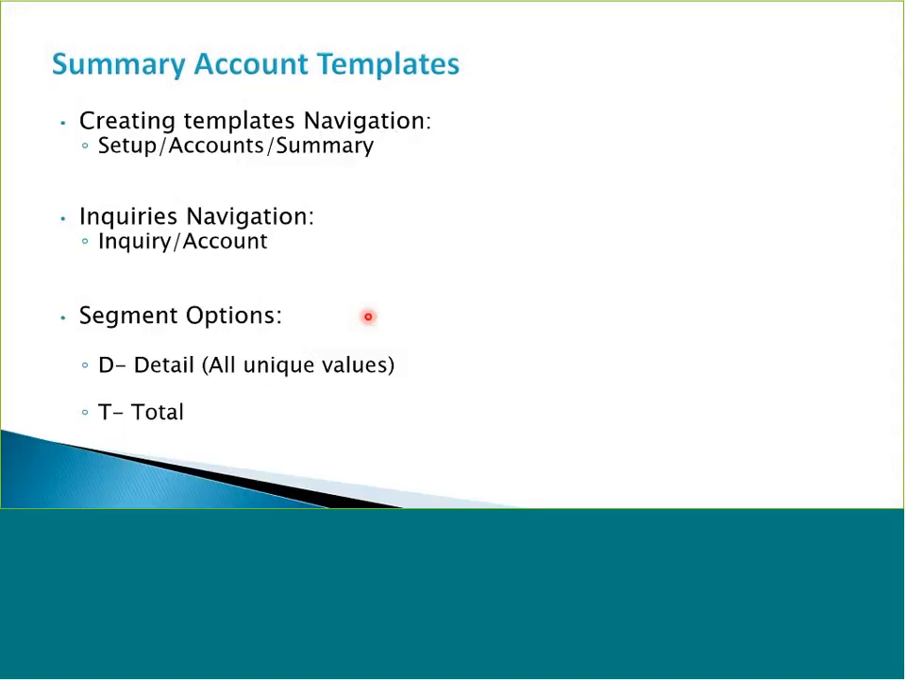
pyautogui.click(368, 316)
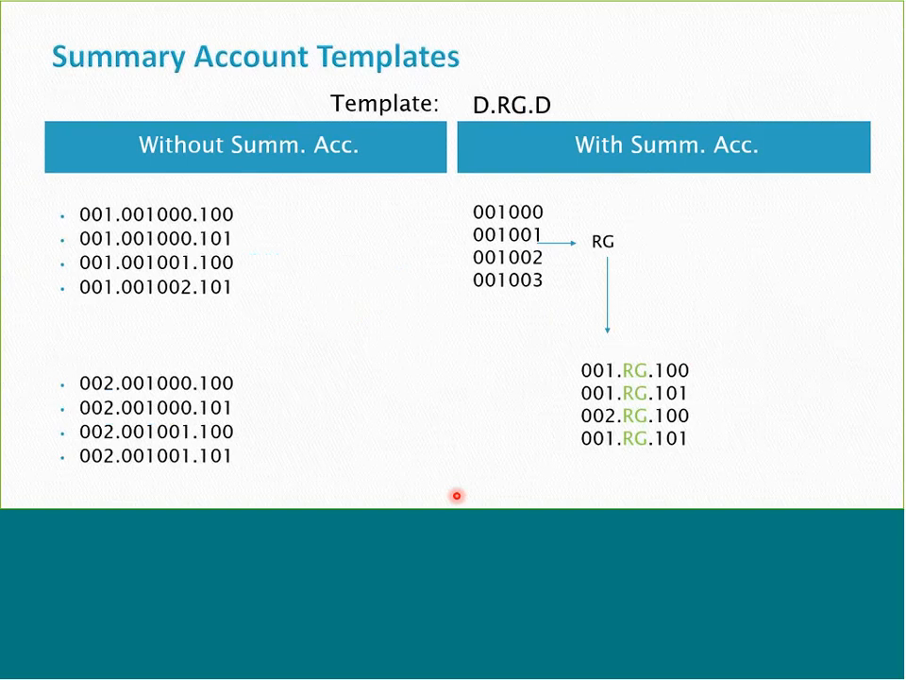
pyautogui.press('super+Tab')
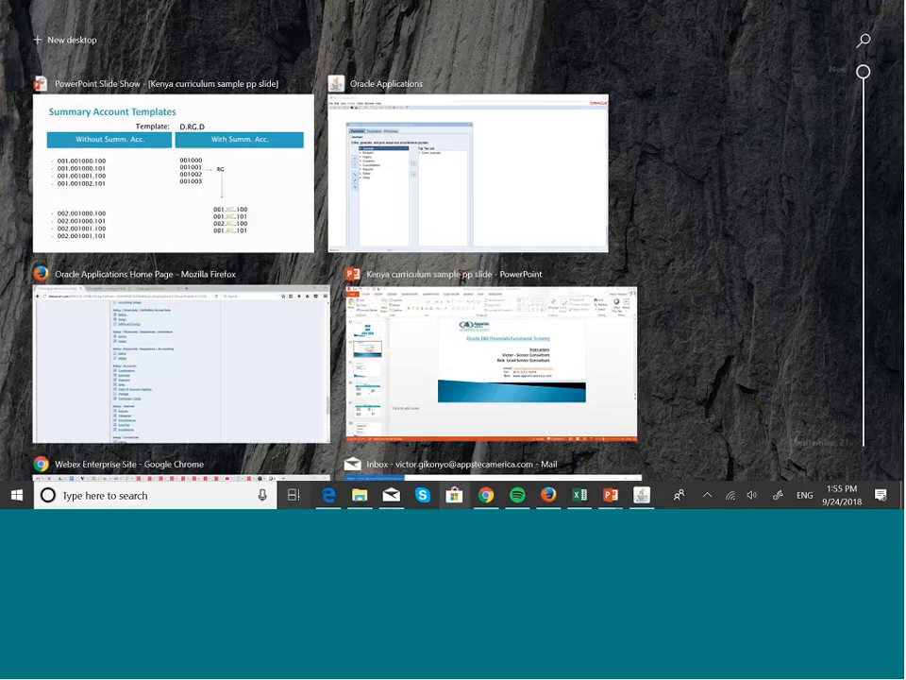
# Return to Oracle Applications and open Setup > Accounts > Summary in the Navigator
pyautogui.click(413, 218)
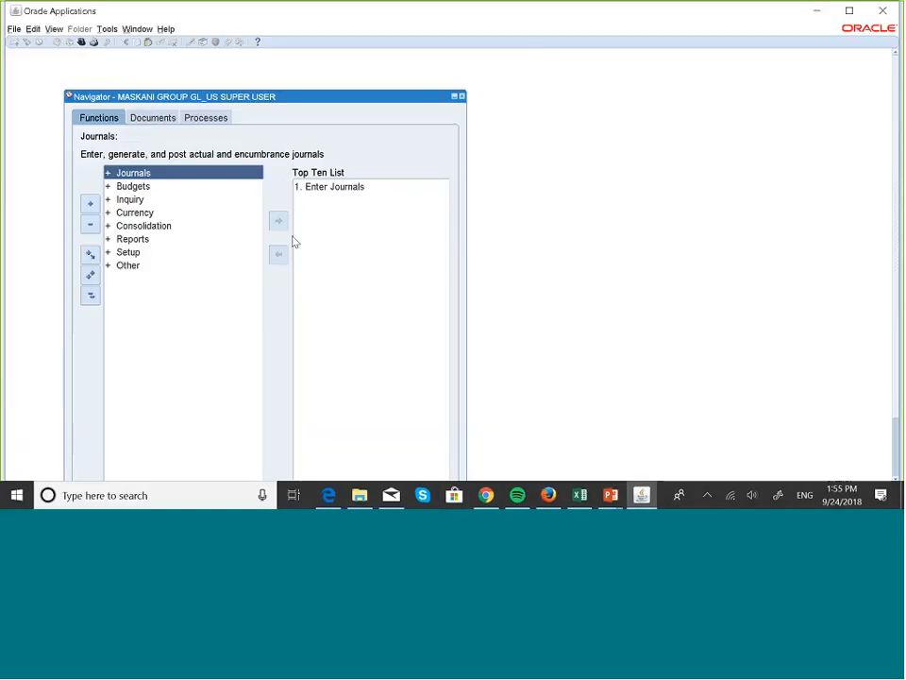
pyautogui.doubleClick(130, 253)
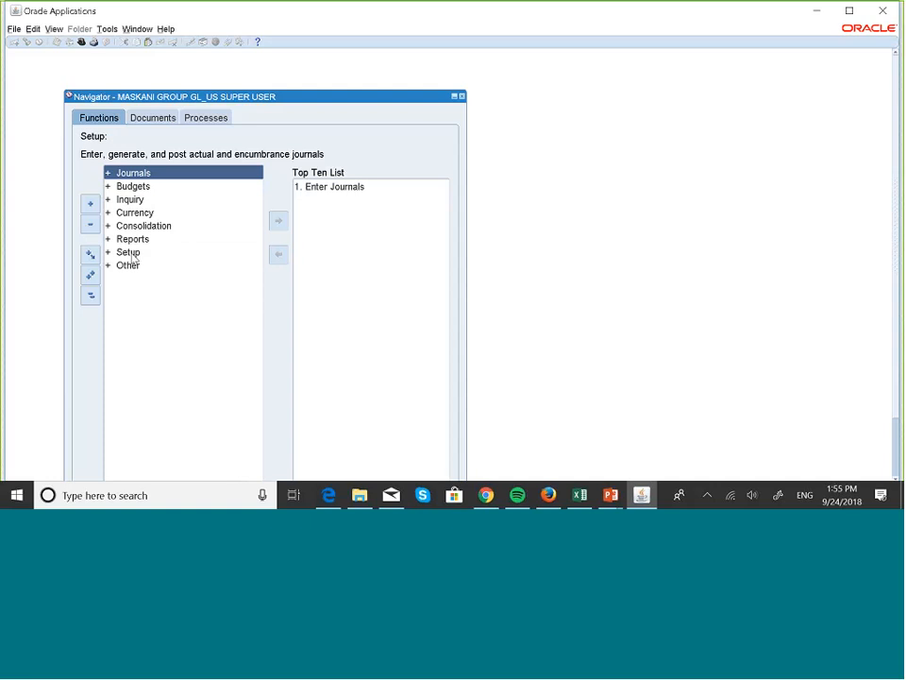
pyautogui.press('Down')
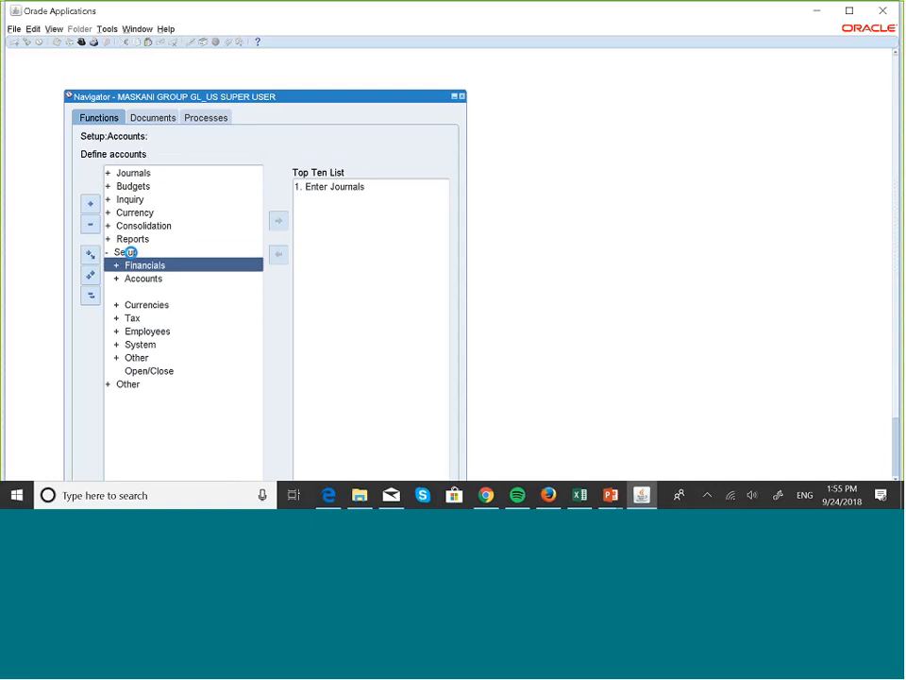
pyautogui.press('Return')
pyautogui.press('Down')
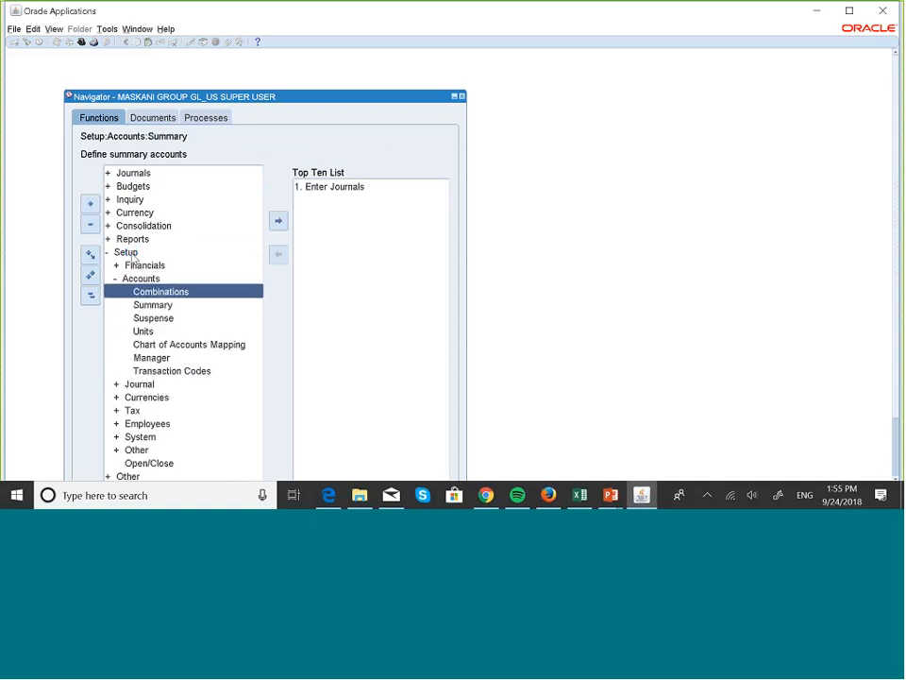
pyautogui.press('Return')
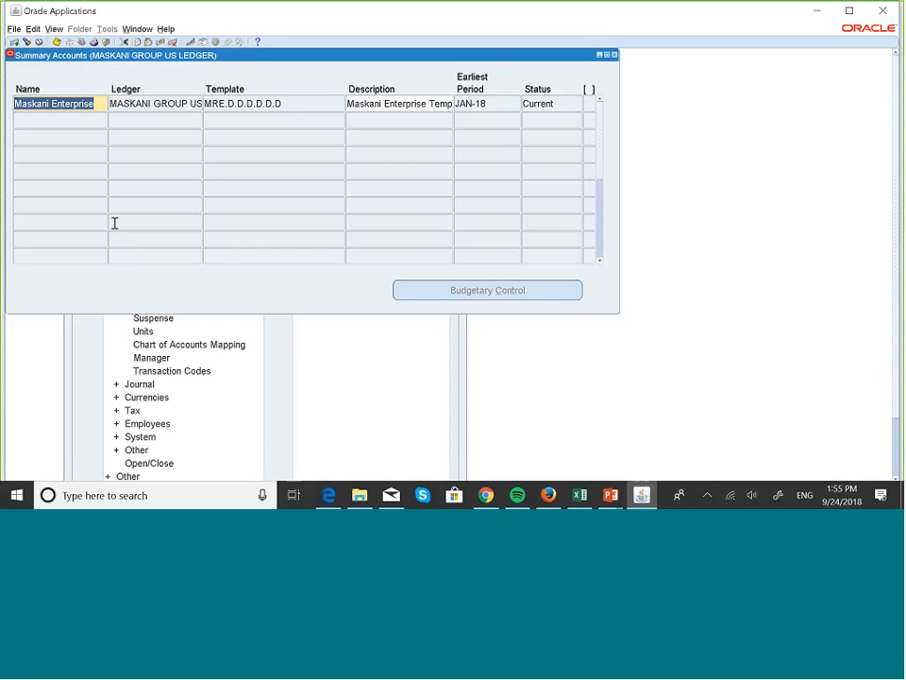
# Create a row named 'Maskani Total Assets' with ledger MASKANI GROUP US LEDGER
pyautogui.click(79, 122)
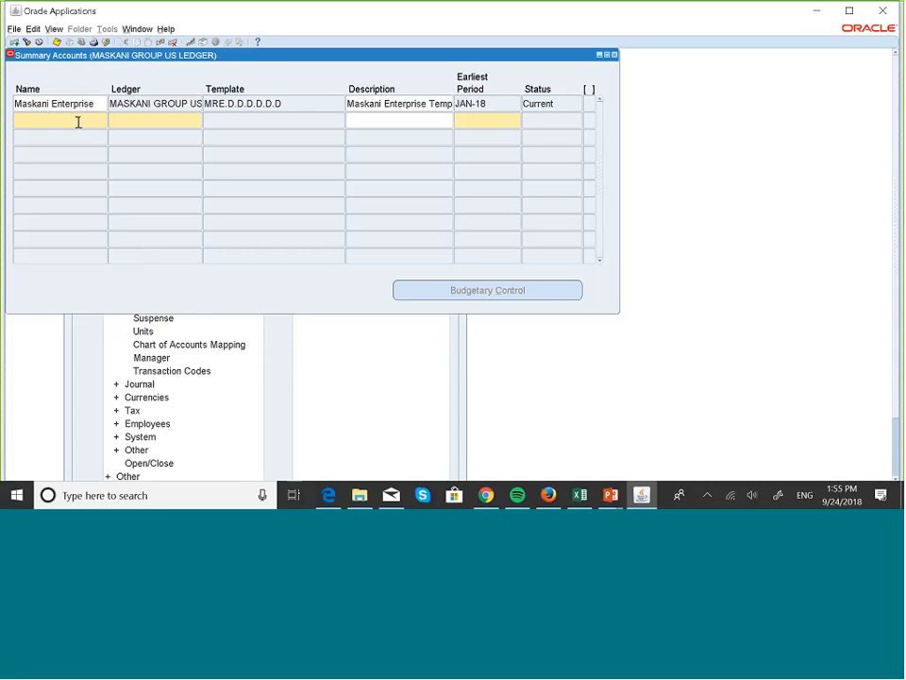
pyautogui.write('Ma')
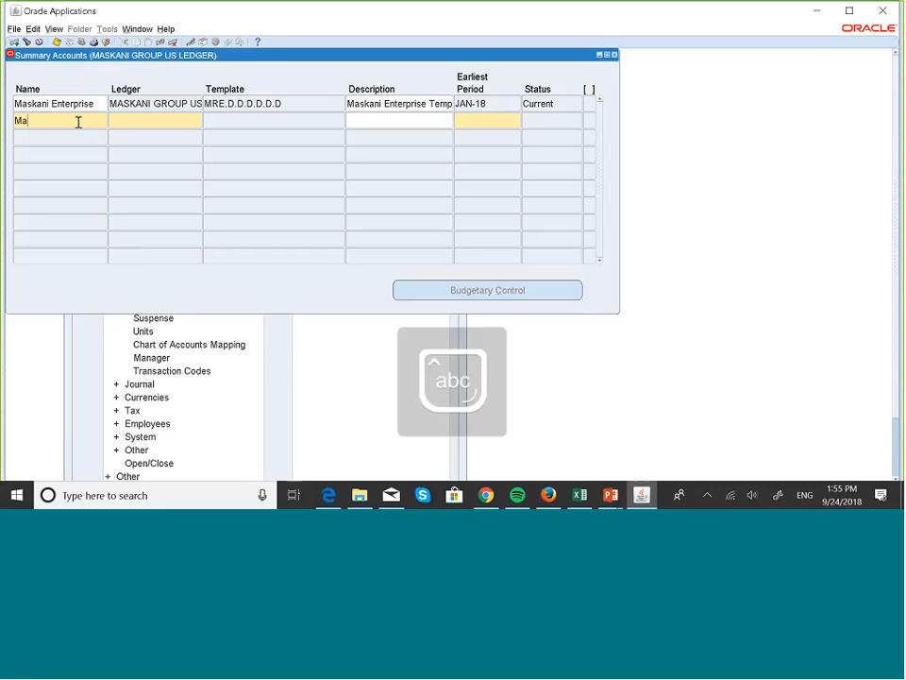
pyautogui.write('skani Total Assets')
pyautogui.click(131, 120)
pyautogui.press('capslock')
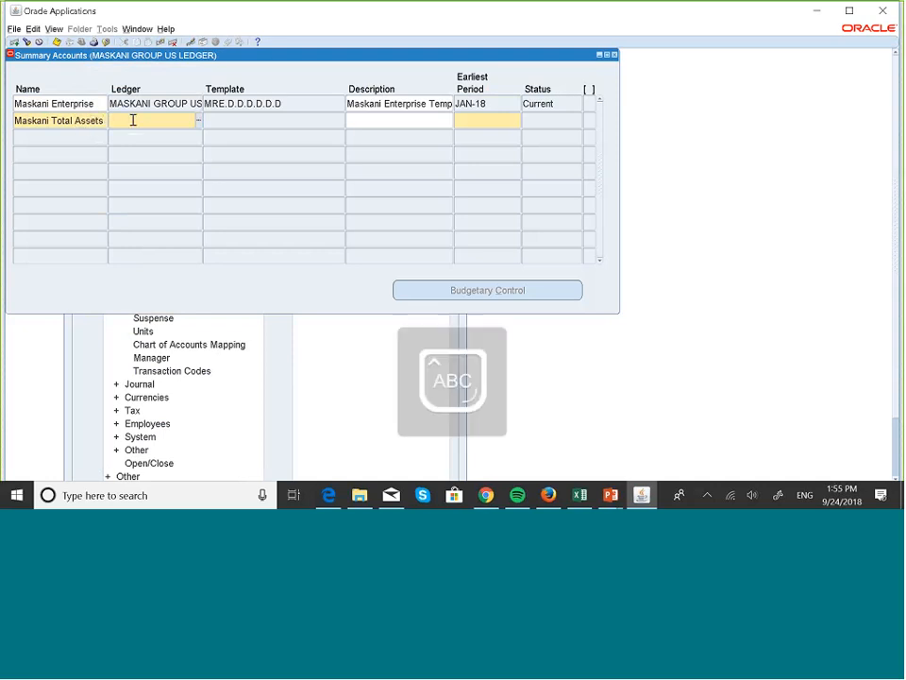
pyautogui.write('MASKAN')
pyautogui.press('Tab')
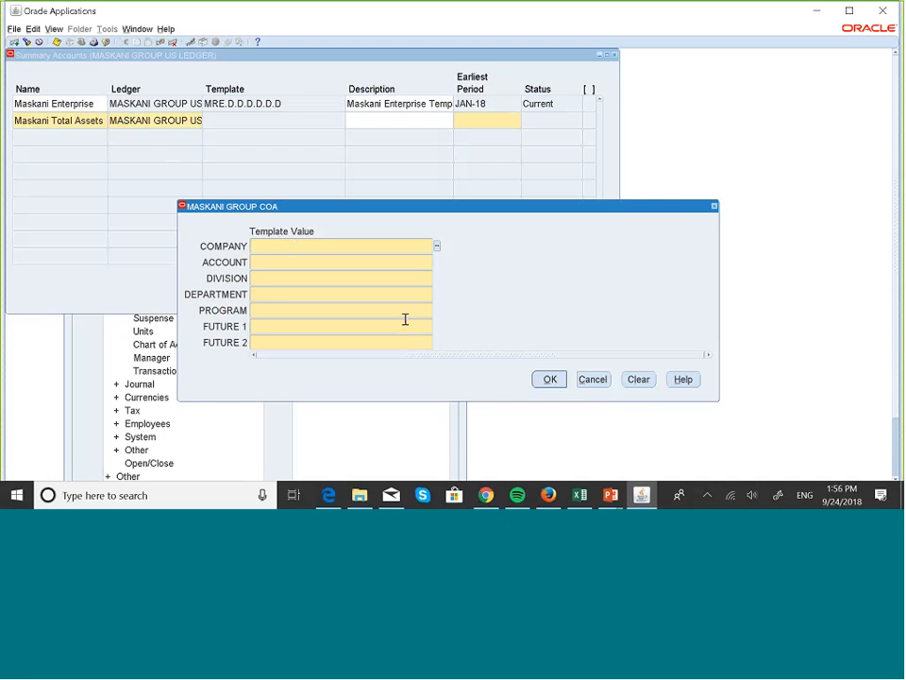
pyautogui.press('super+Tab')
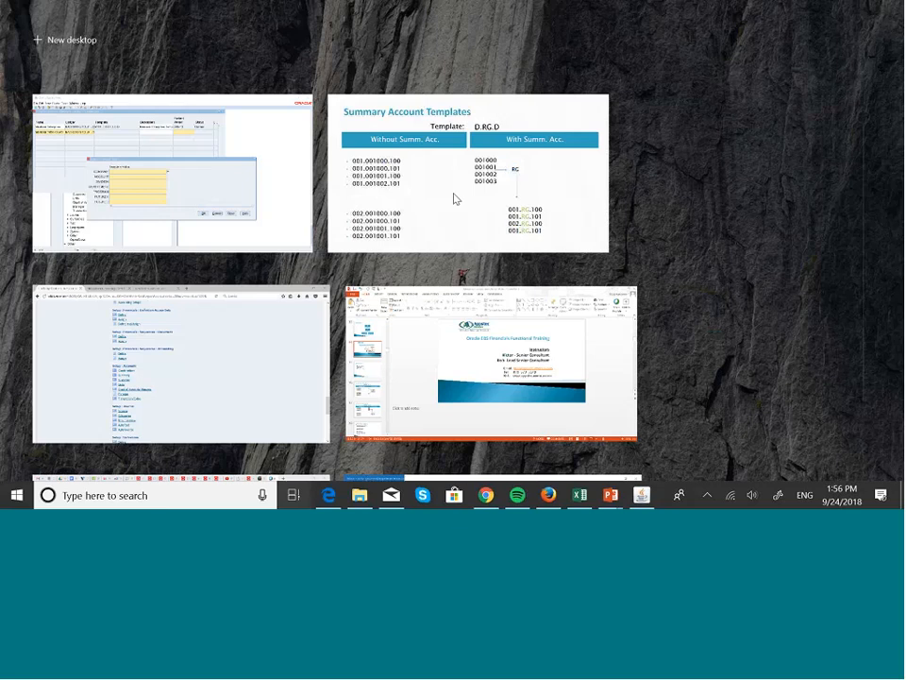
pyautogui.click(454, 198)
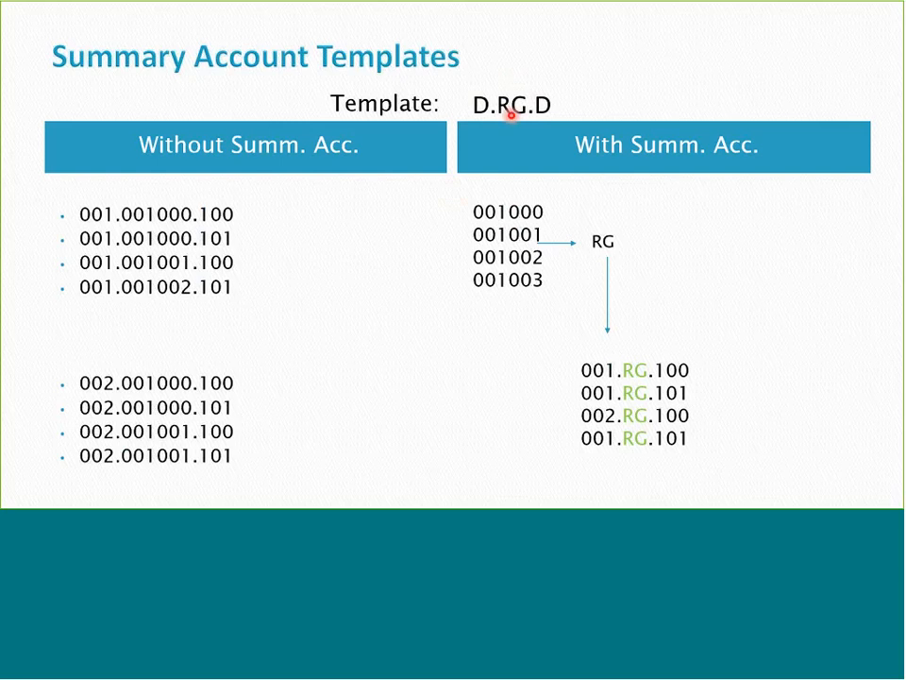
pyautogui.press('super+Tab')
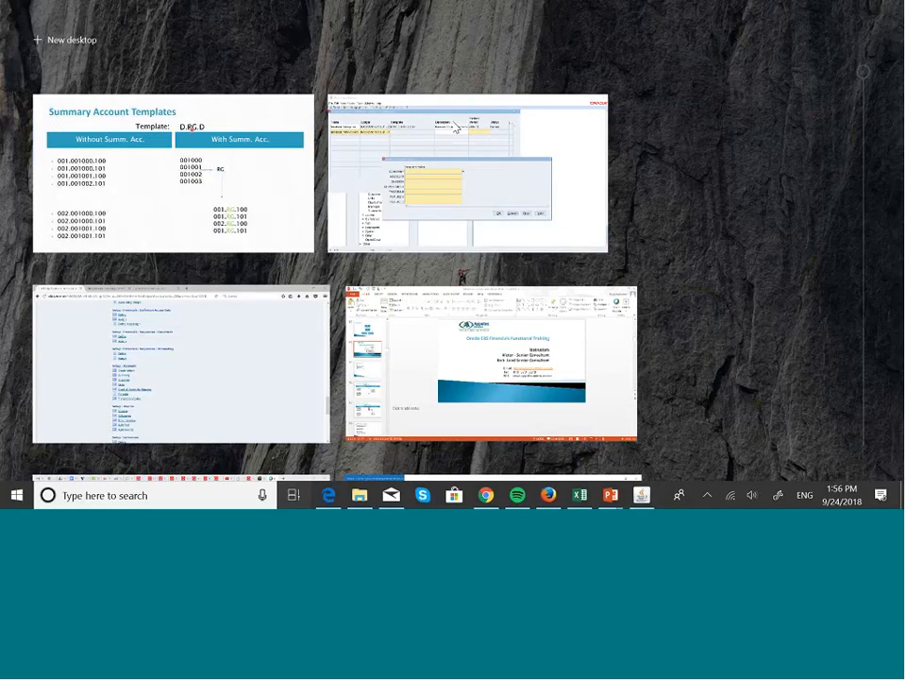
# Set COMPANY to D and pick TA Total Assets for the ACCOUNT segment
pyautogui.click(430, 157)
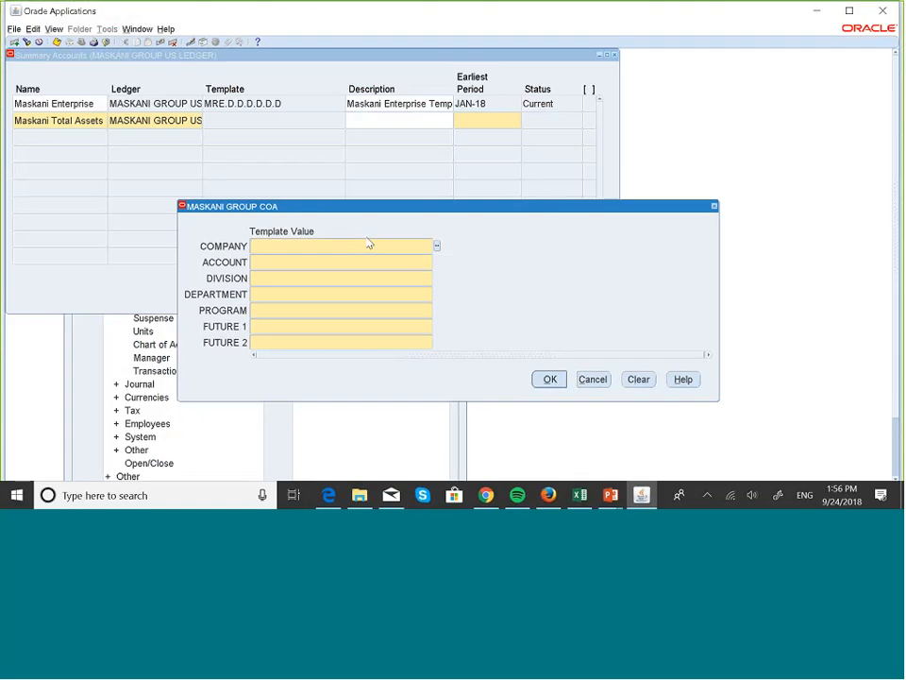
pyautogui.write('D')
pyautogui.press('Tab')
pyautogui.click(437, 262)
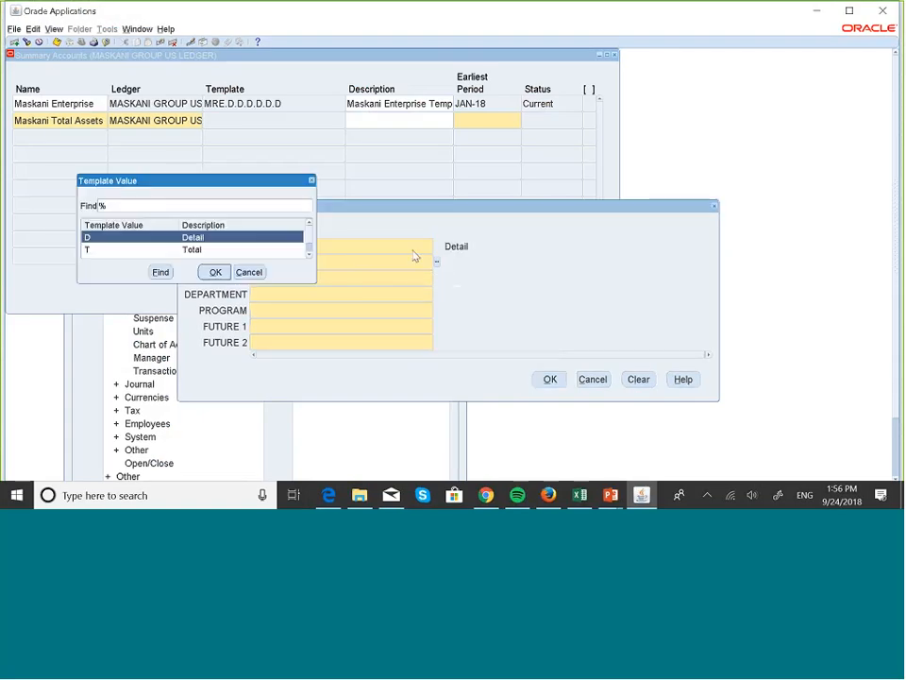
pyautogui.click(310, 256)
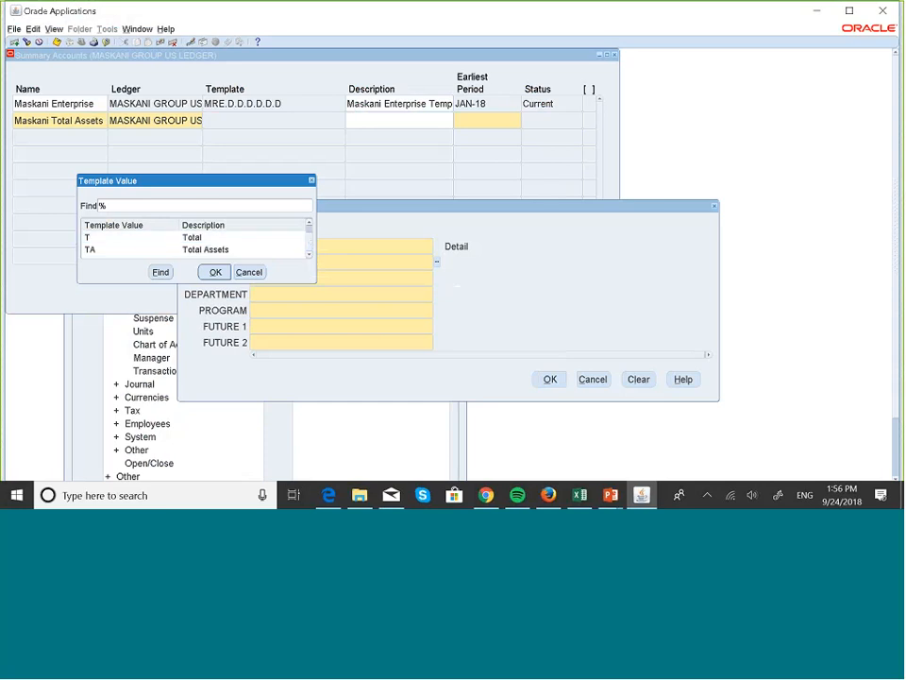
pyautogui.click(309, 222)
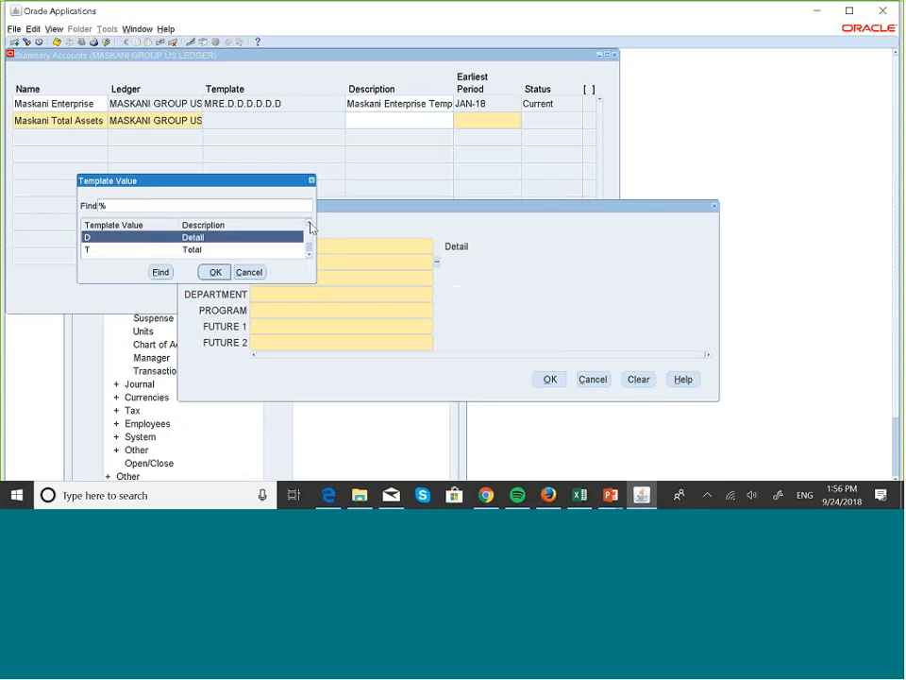
pyautogui.click(309, 256)
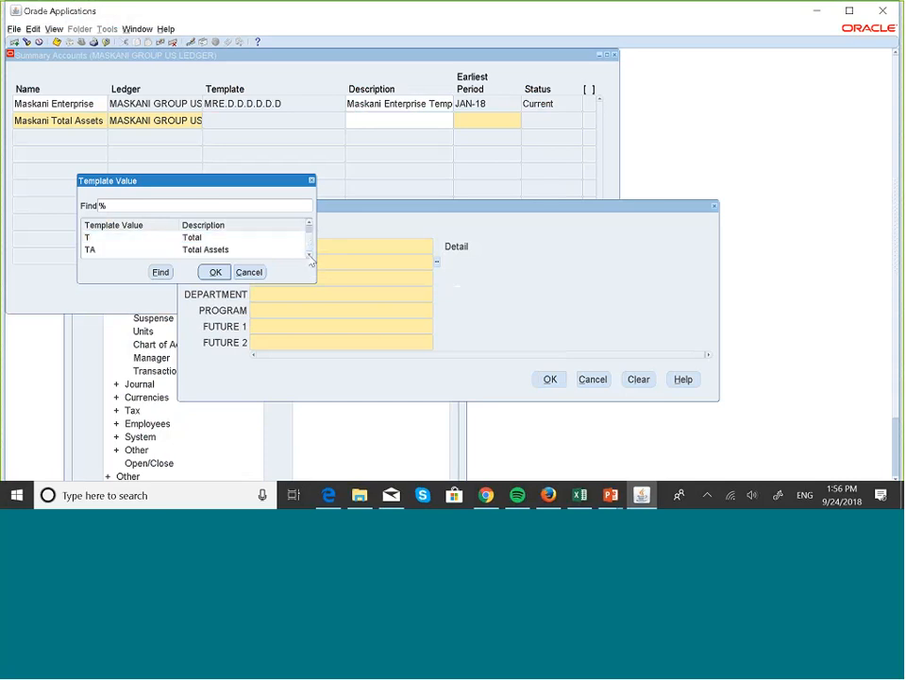
pyautogui.click(218, 251)
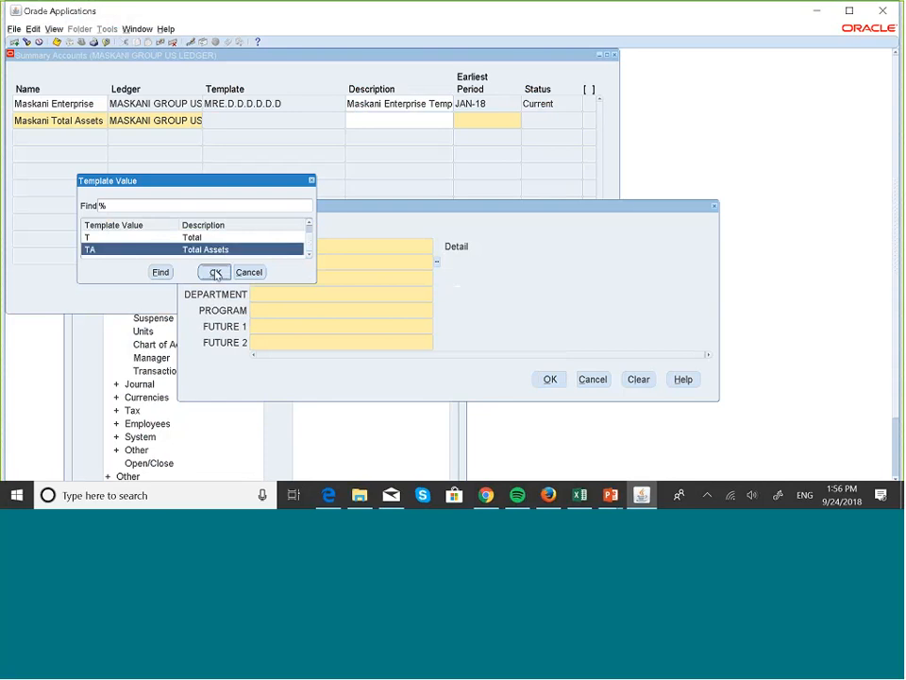
pyautogui.click(216, 273)
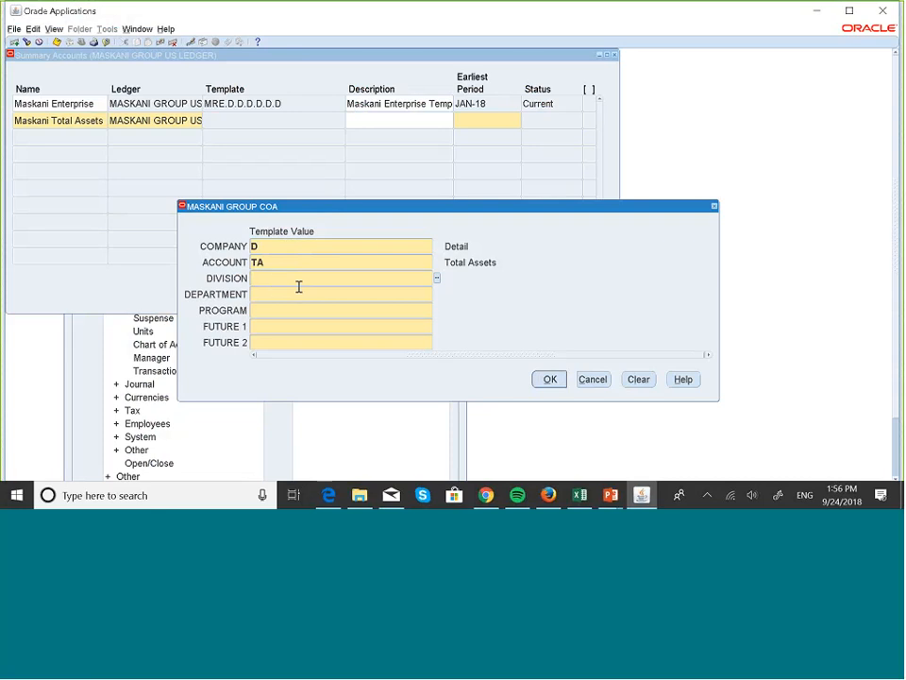
# Enter D for DIVISION, DEPARTMENT, PROGRAM, FUTURE 1 and FUTURE 2
pyautogui.write('D')
pyautogui.press('Tab')
pyautogui.write('D')
pyautogui.press('Tab')
pyautogui.write('D')
pyautogui.press('Tab')
pyautogui.write('D')
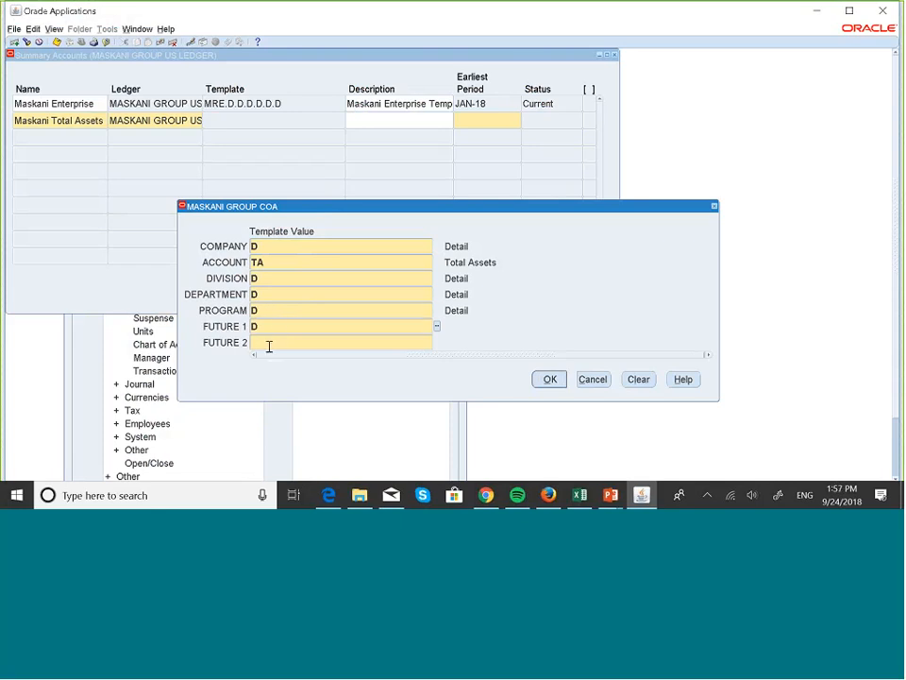
pyautogui.press('Tab')
pyautogui.write('D')
# Accept the template and enter the description 'Maskani Total Assets'
pyautogui.click(548, 380)
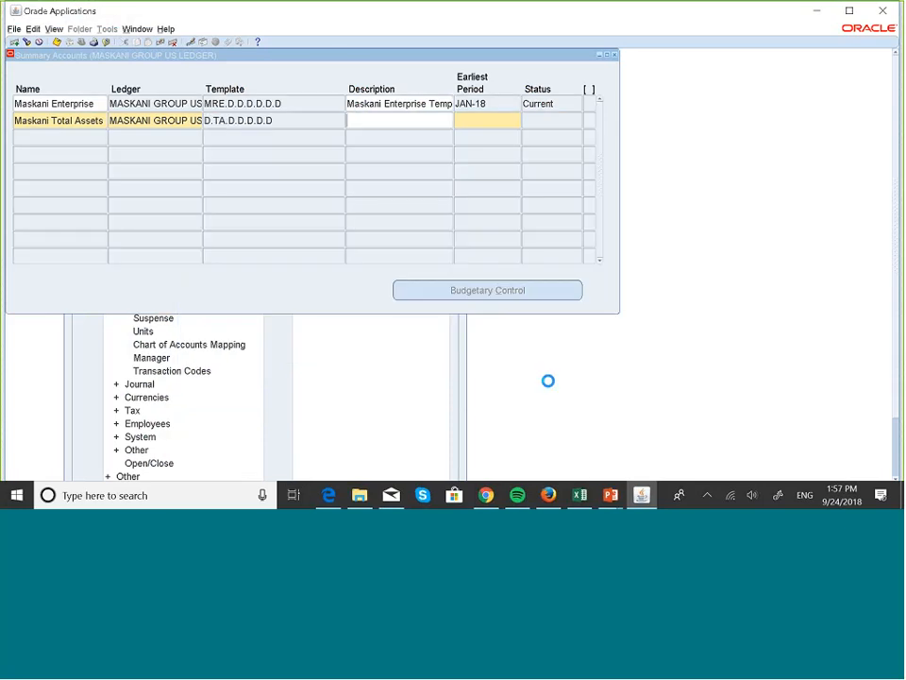
pyautogui.press('capslock')
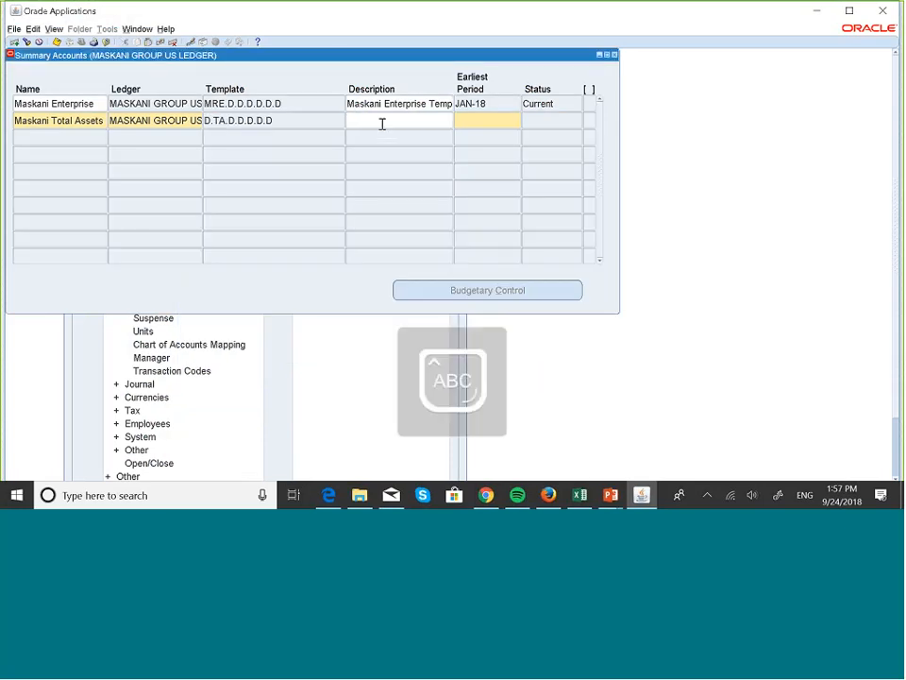
pyautogui.write('mASKAN')
pyautogui.press('BackSpace')
pyautogui.press('BackSpace')
pyautogui.press('BackSpace')
pyautogui.press('BackSpace')
pyautogui.press('BackSpace')
pyautogui.press('BackSpace')
pyautogui.write('M')
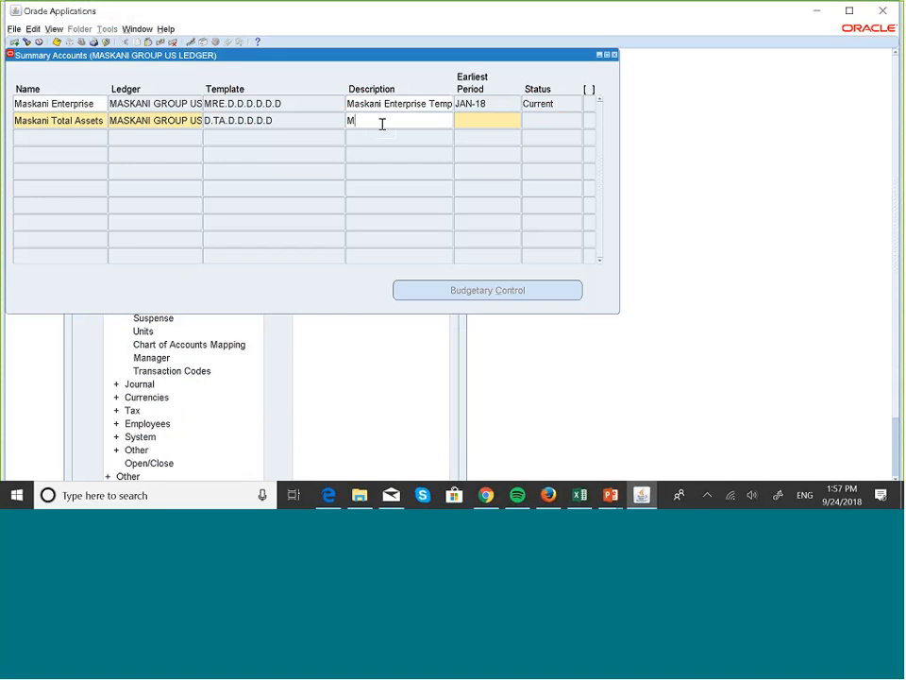
pyautogui.press('capslock')
pyautogui.write('askani')
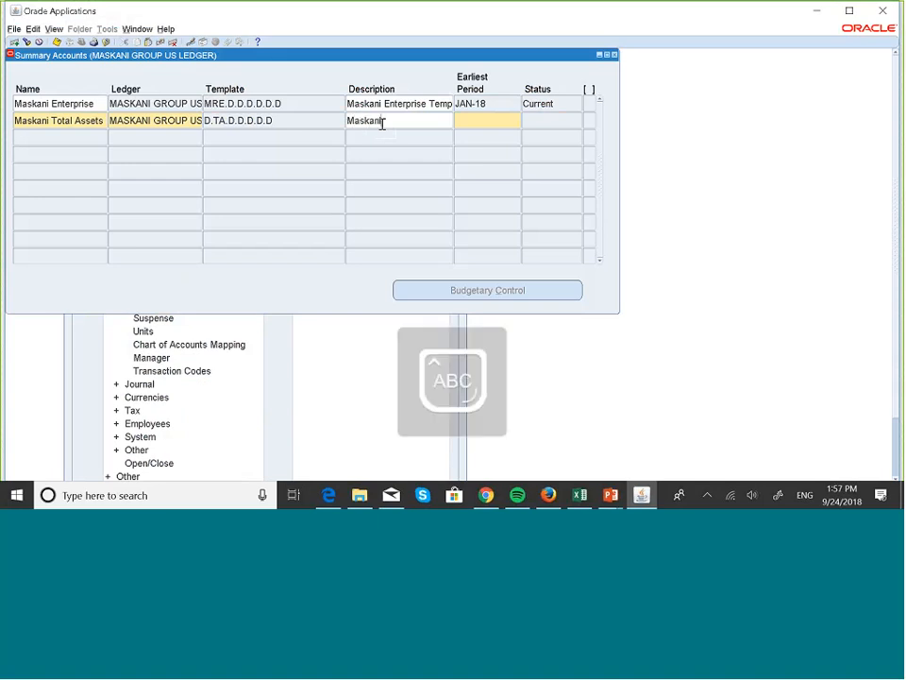
pyautogui.write(' Toata')
pyautogui.press('BackSpace')
pyautogui.press('BackSpace')
pyautogui.press('BackSpace')
pyautogui.write('tal')
pyautogui.press('capslock')
pyautogui.write('A')
pyautogui.press('capslock')
pyautogui.write('ssets')
# Set the earliest period to JAN-18 and save the summary account
pyautogui.click(467, 120)
pyautogui.press('capslock')
pyautogui.write('Jan')
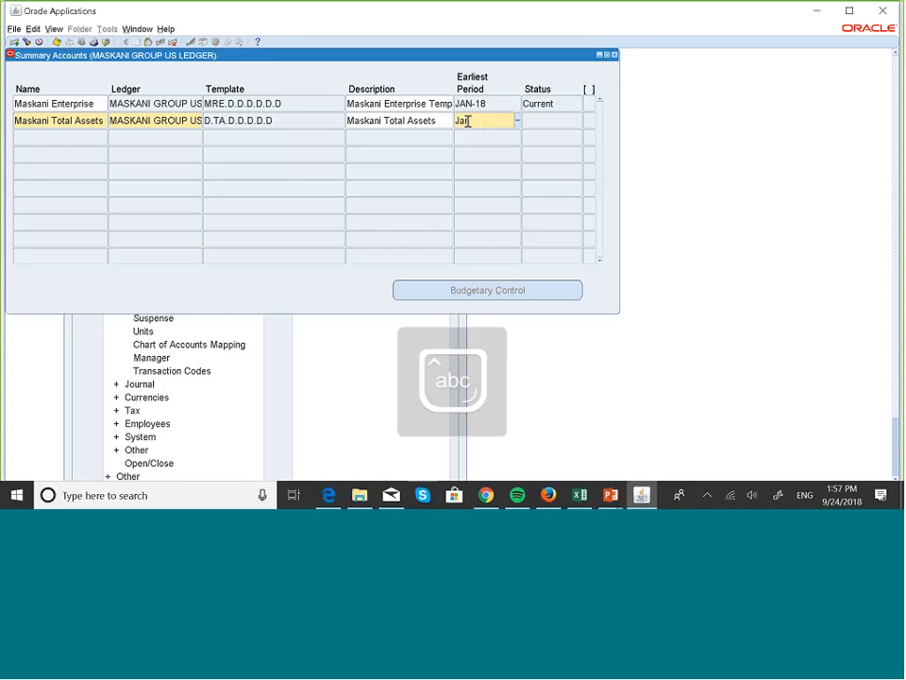
pyautogui.press('Tab')
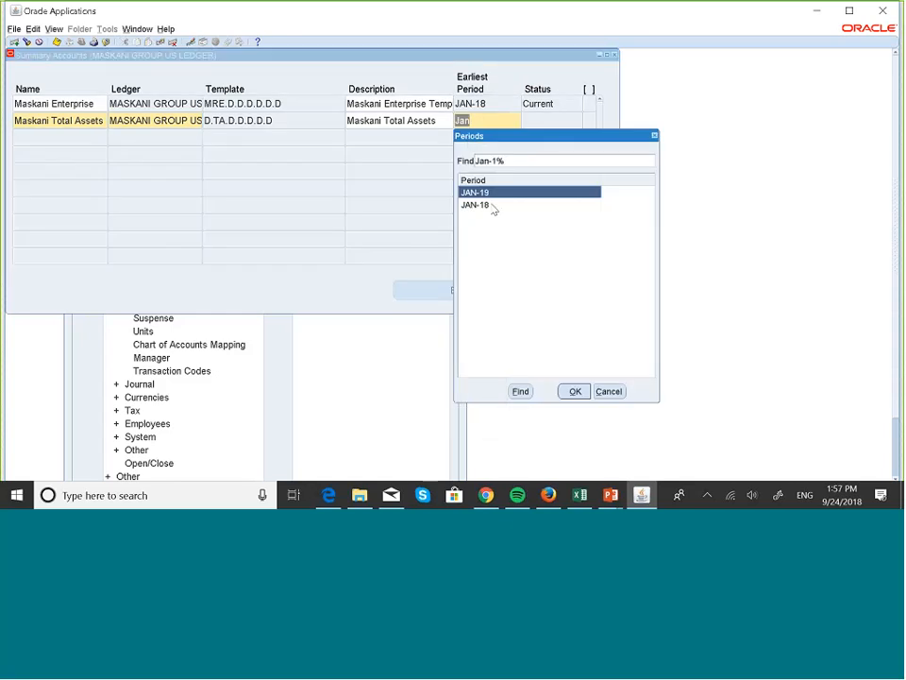
pyautogui.click(492, 206)
pyautogui.click(576, 391)
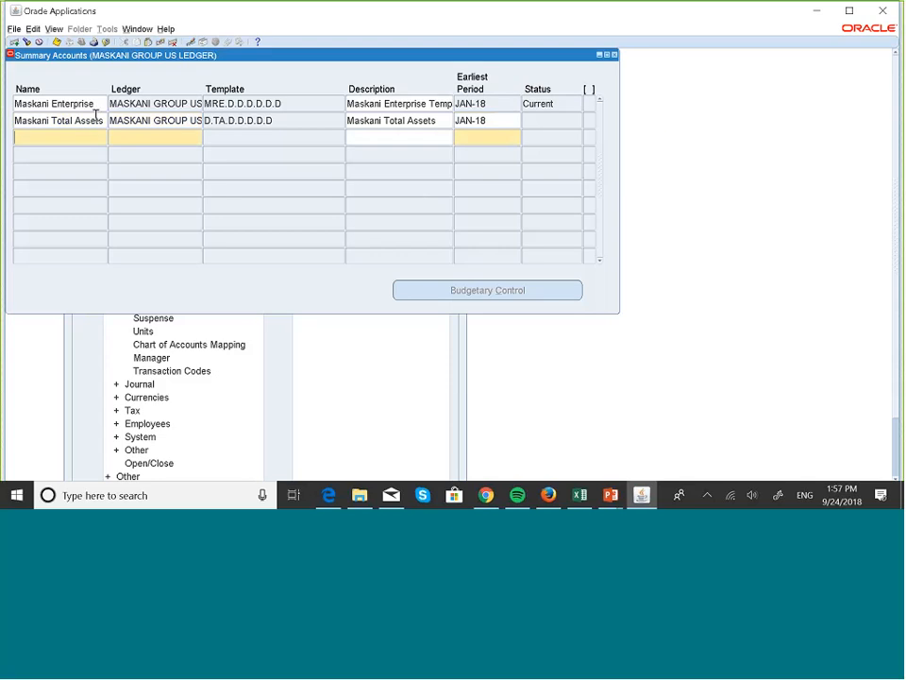
pyautogui.click(95, 117)
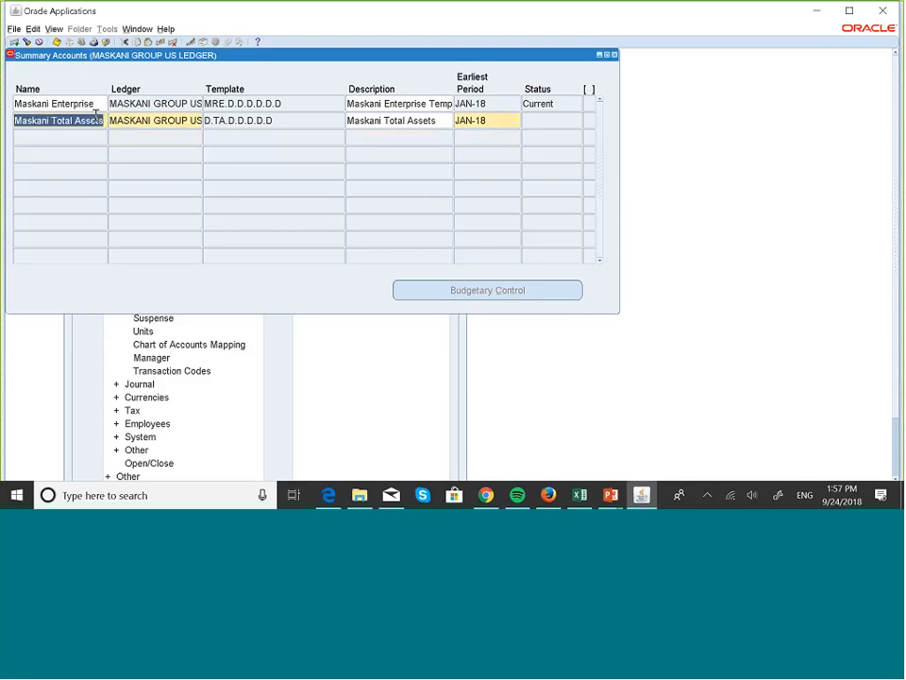
pyautogui.click(56, 43)
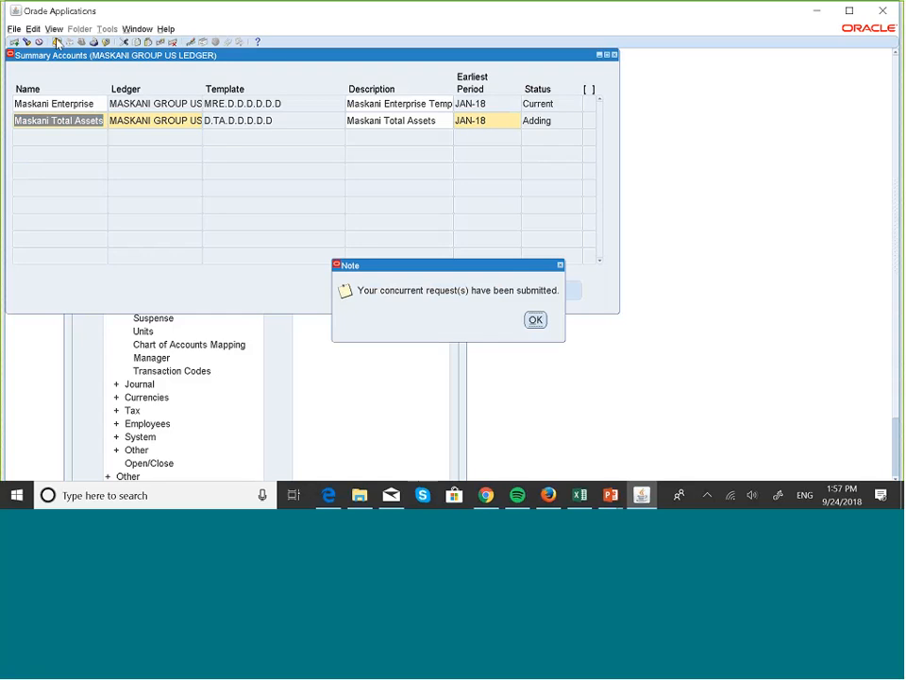
pyautogui.click(536, 321)
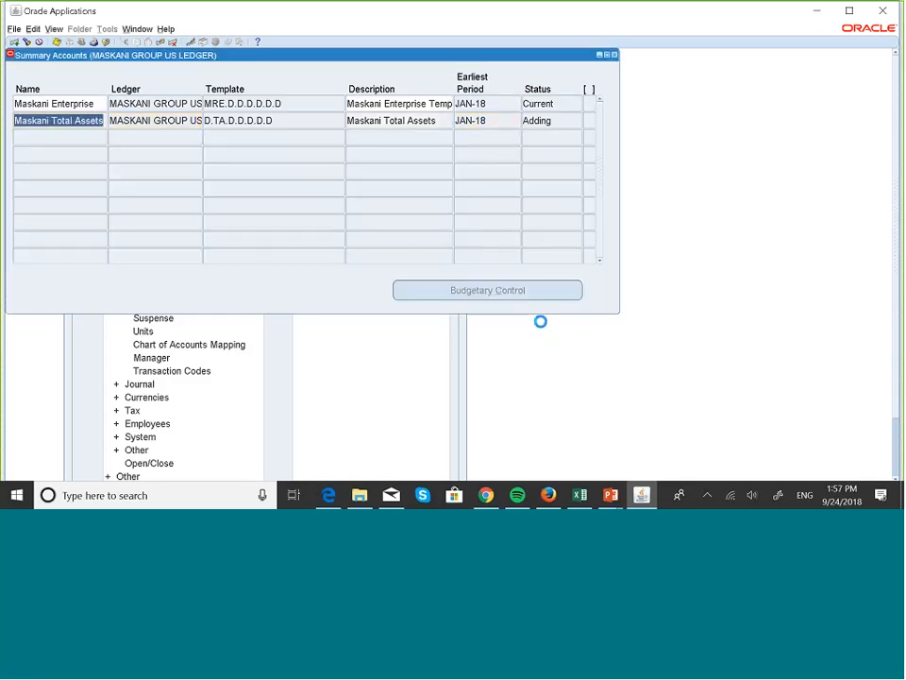
# Switch to the slide show to explain the D.RG.D template example, then return to Task View
pyautogui.click(615, 55)
pyautogui.press('super+Tab')
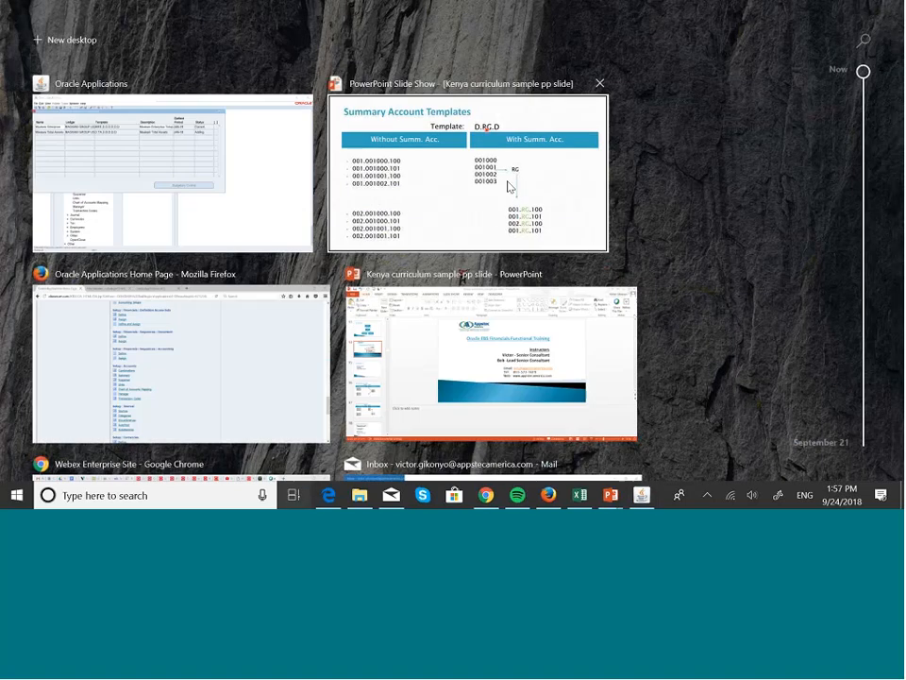
pyautogui.click(508, 186)
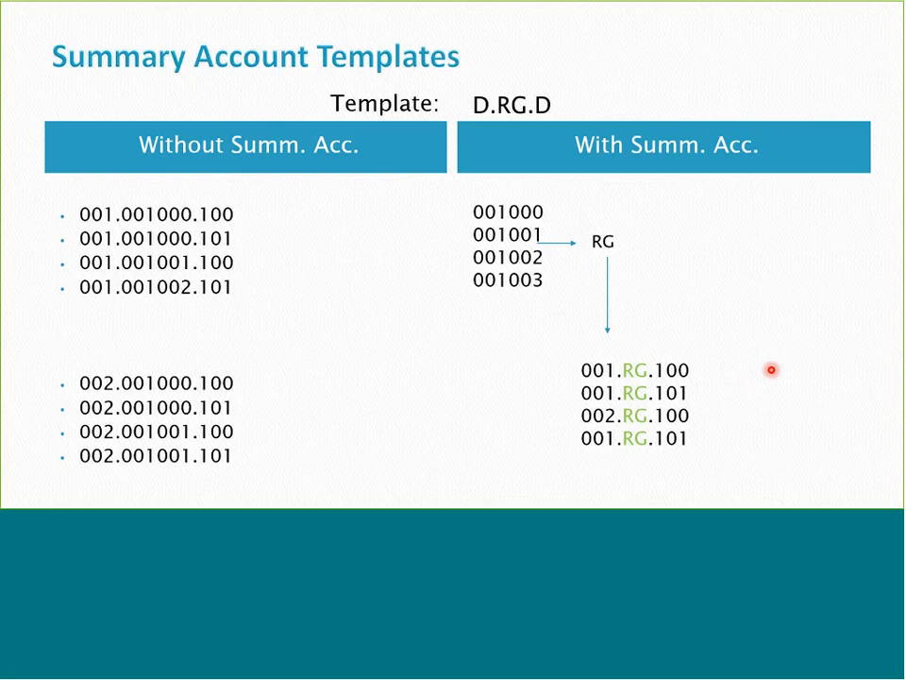
pyautogui.press('super+Tab')
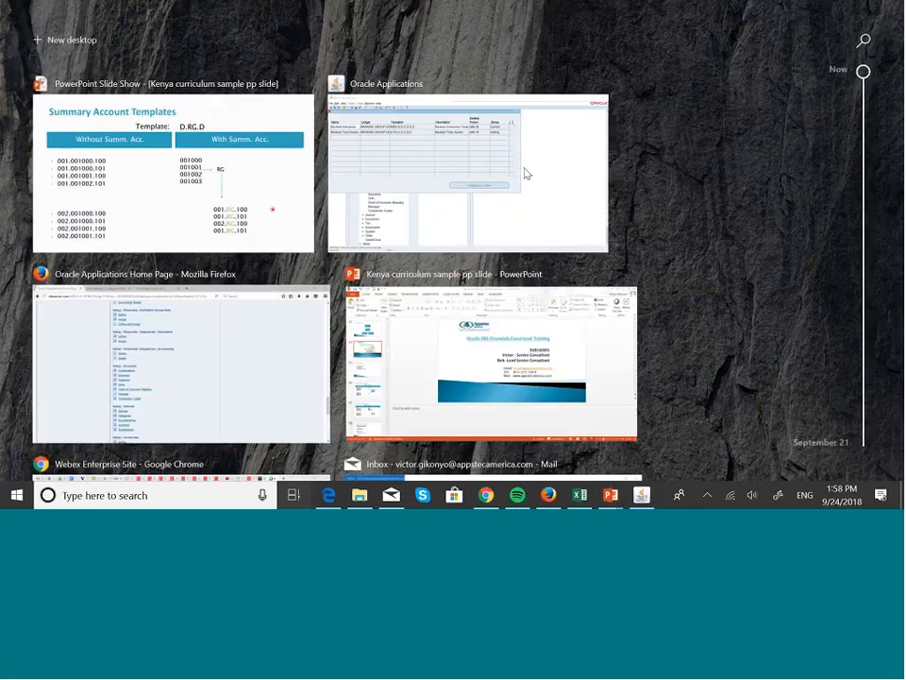
pyautogui.click(526, 172)
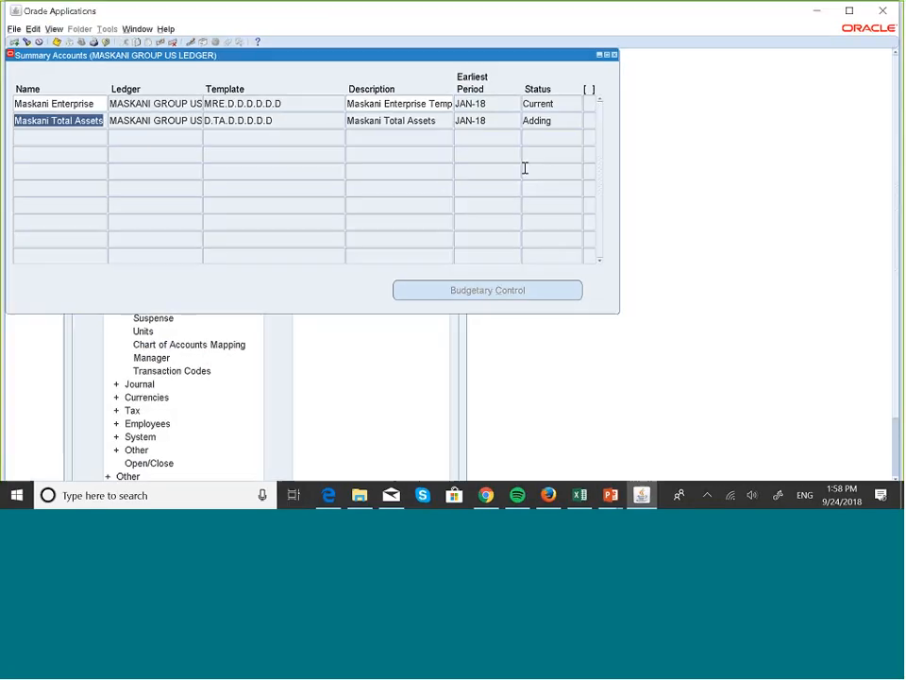
pyautogui.hotkey('alt', 'v')
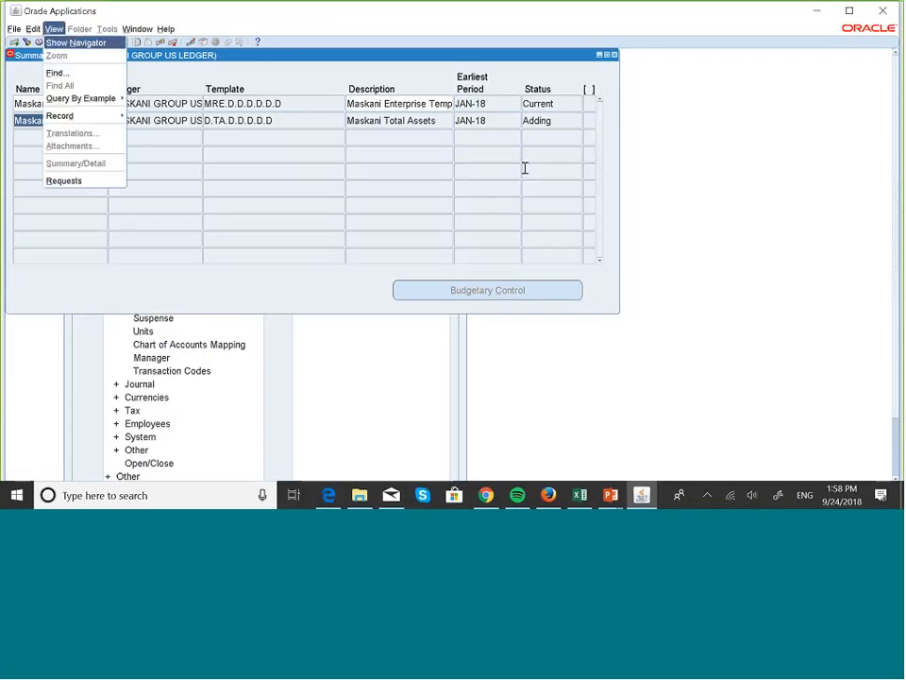
pyautogui.press('r')
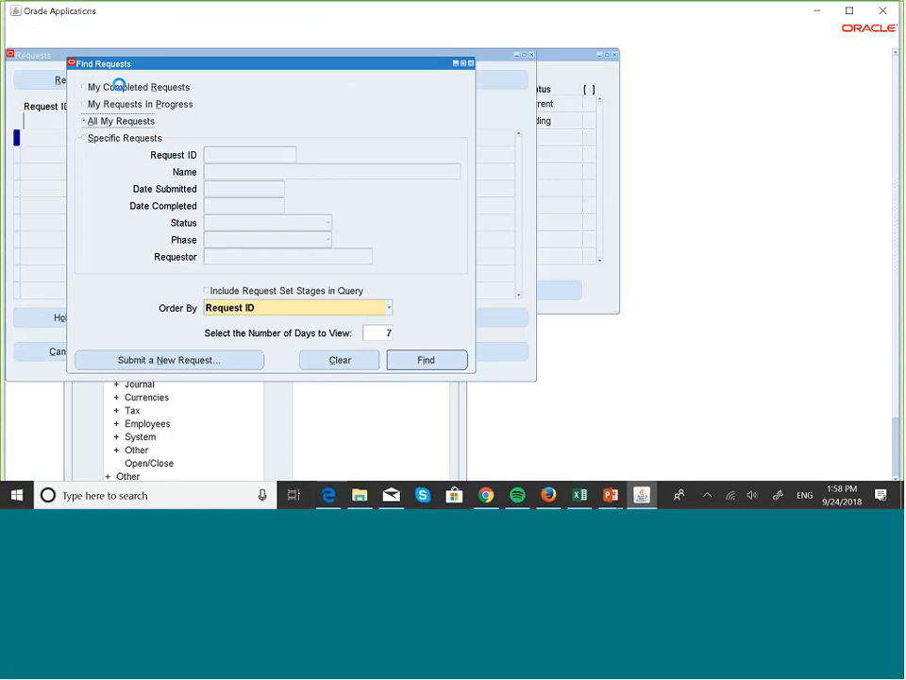
pyautogui.click(444, 364)
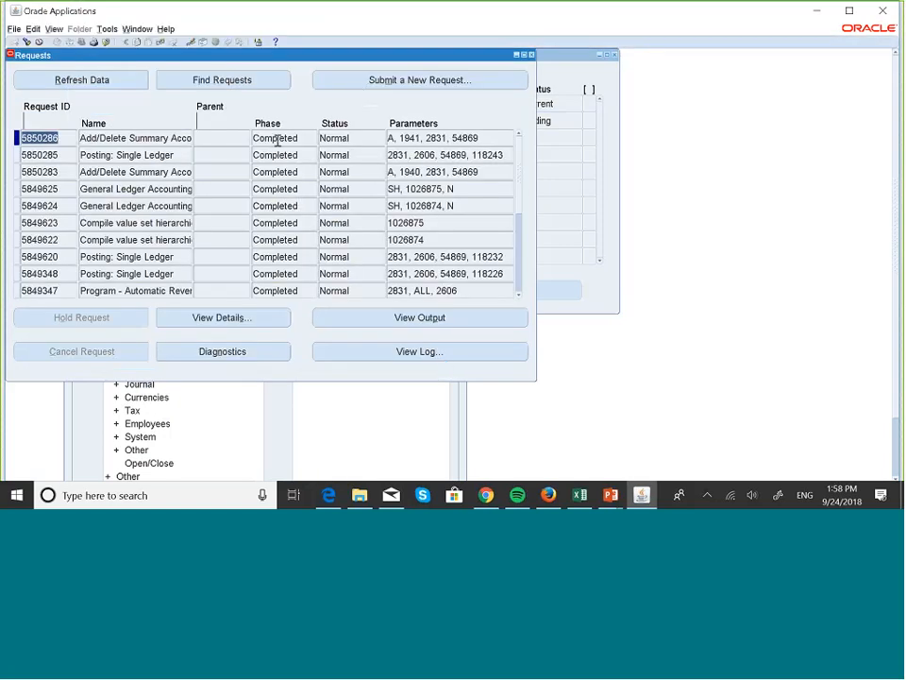
pyautogui.click(531, 55)
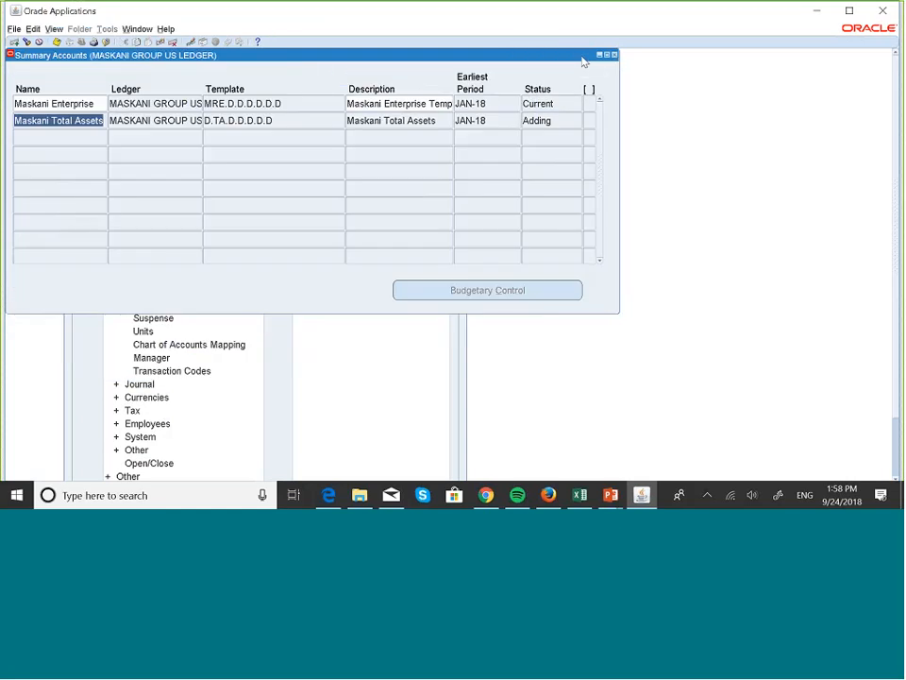
# Open Account Inquiry and find the accounts for the Maskani Total Assets summary template
pyautogui.click(614, 55)
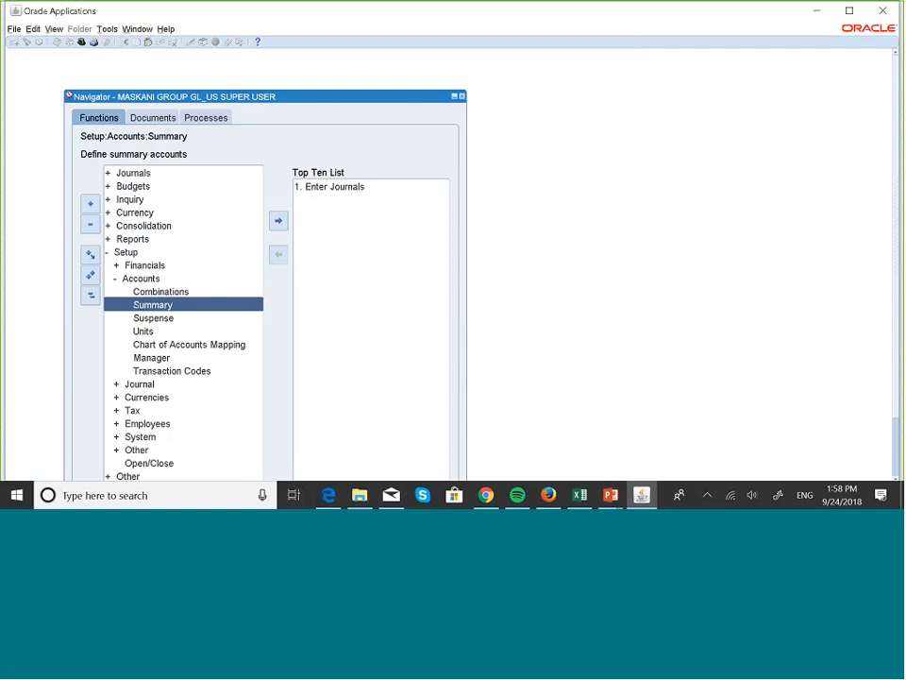
pyautogui.doubleClick(131, 200)
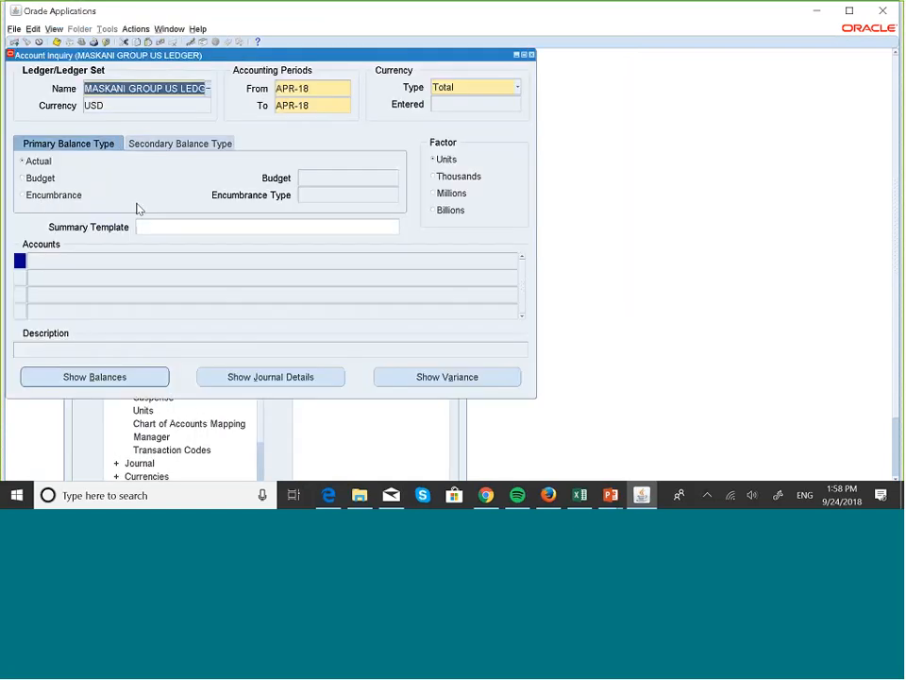
pyautogui.click(213, 225)
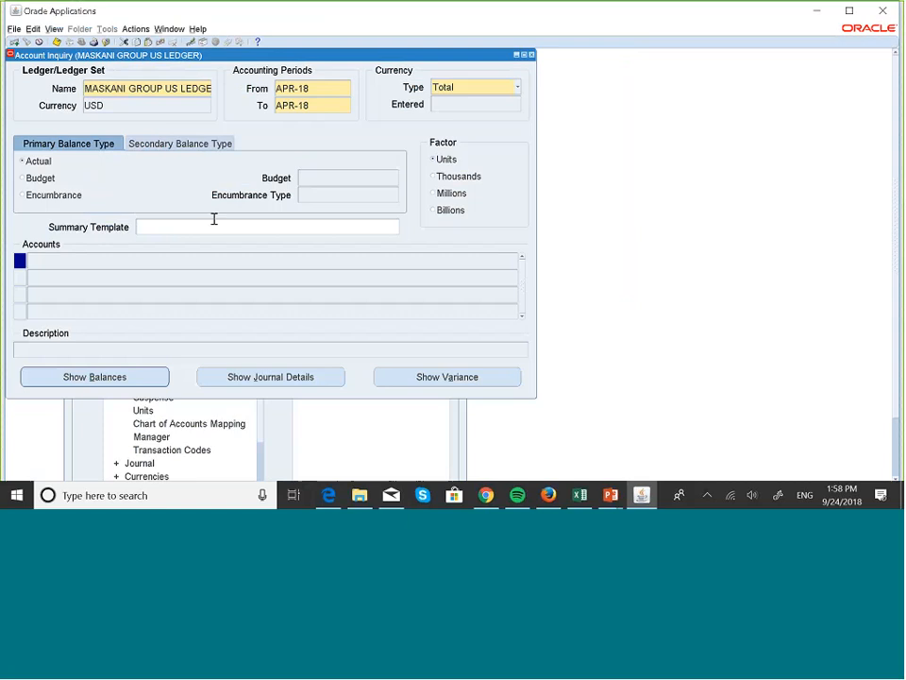
pyautogui.click(395, 228)
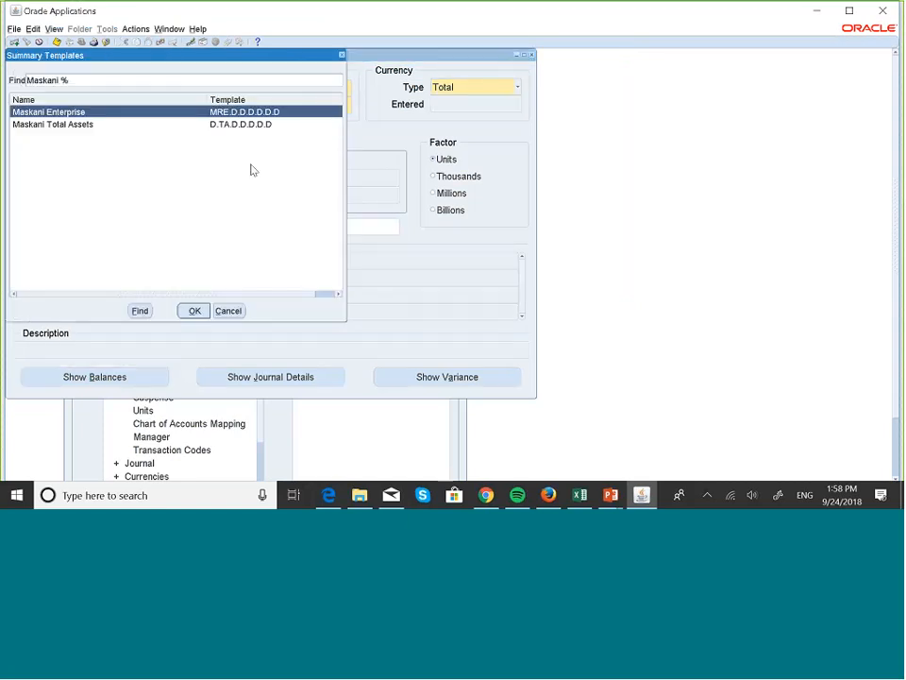
pyautogui.click(73, 127)
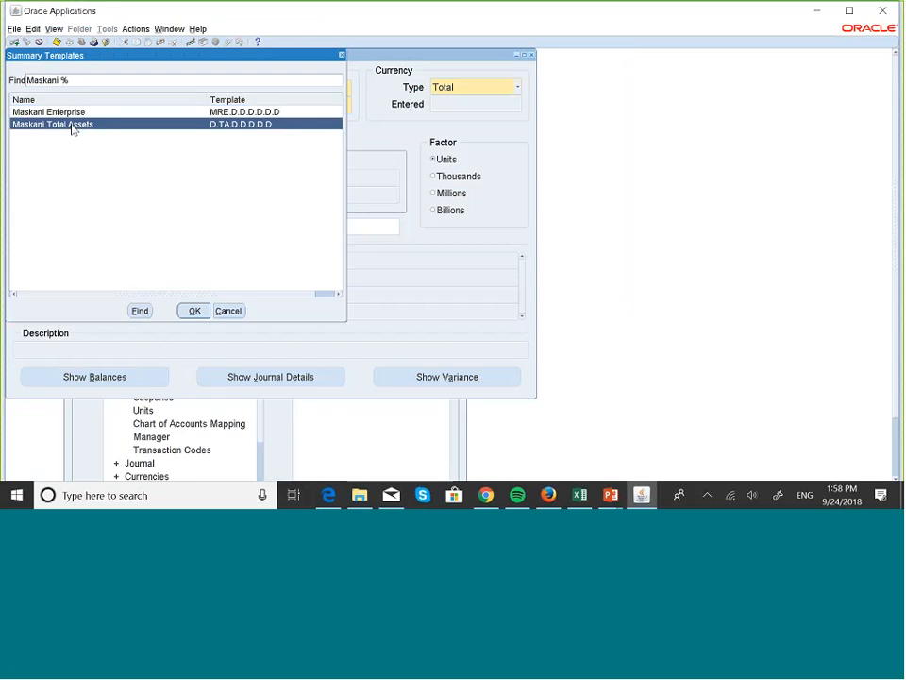
pyautogui.click(196, 313)
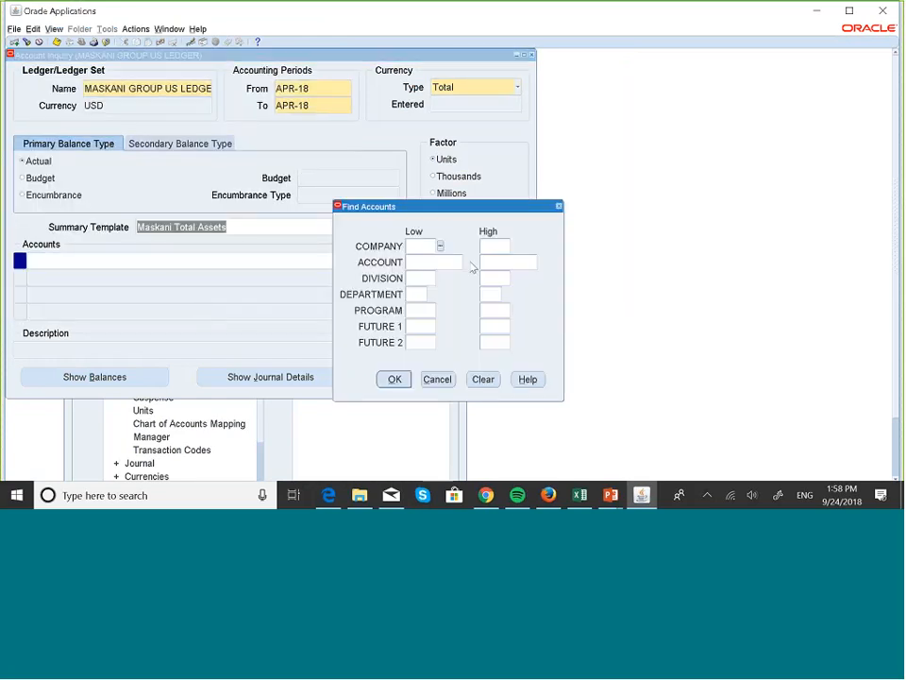
pyautogui.click(395, 380)
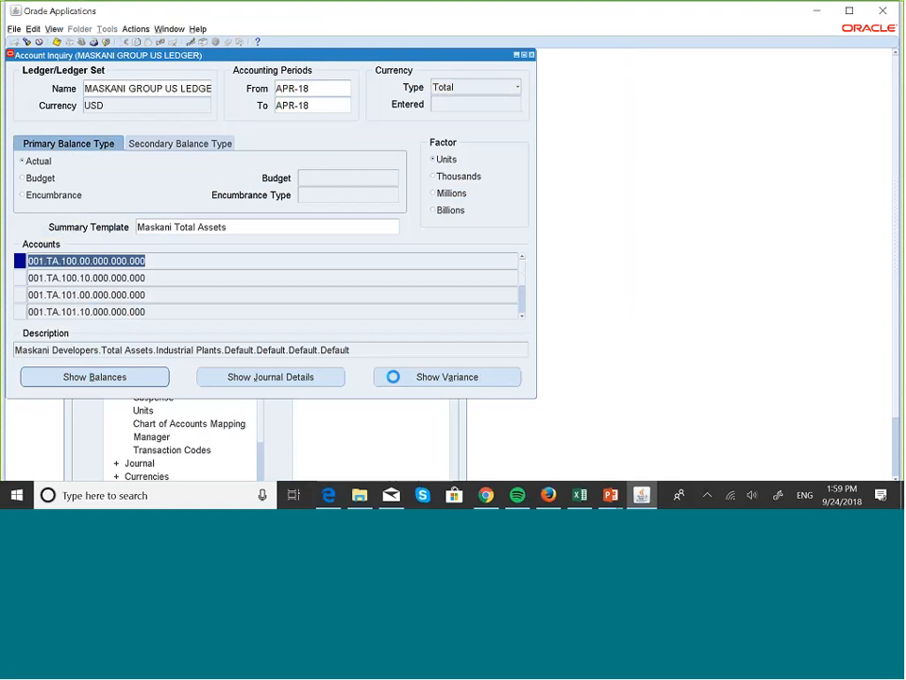
# Browse the APR-18 summary accounts from 001.TA.100.00.000.000.000 through 002.TA.100.00.000.000.000
pyautogui.press('Down')
pyautogui.press('Down')
pyautogui.press('Down')
pyautogui.press('Down')
pyautogui.press('Down')
pyautogui.press('Down')
pyautogui.press('Down')
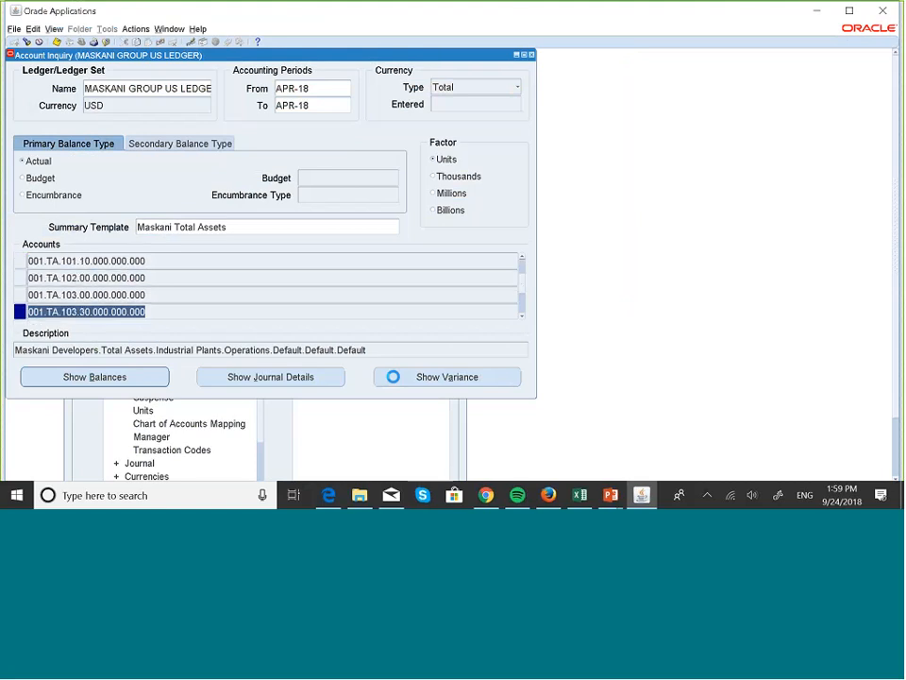
pyautogui.press('Down')
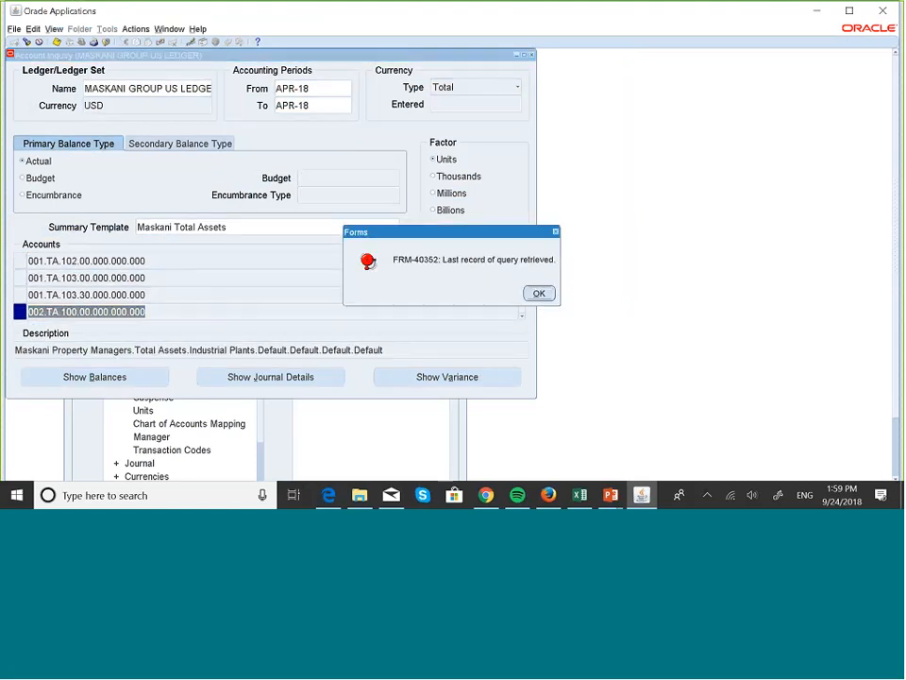
pyautogui.click(539, 294)
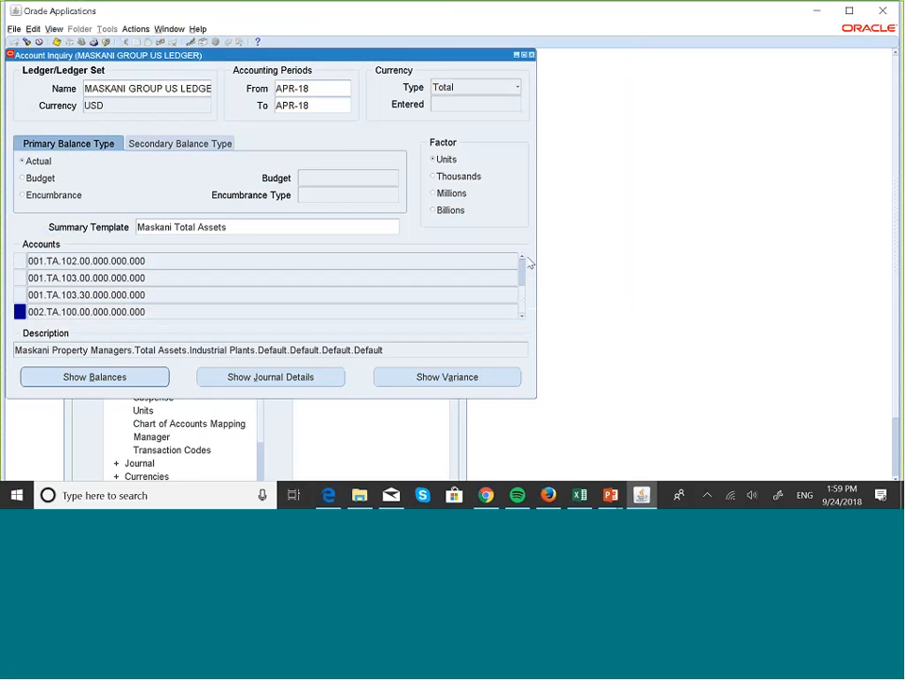
pyautogui.click(522, 259)
pyautogui.click(522, 259)
pyautogui.click(521, 259)
pyautogui.click(522, 258)
pyautogui.click(521, 260)
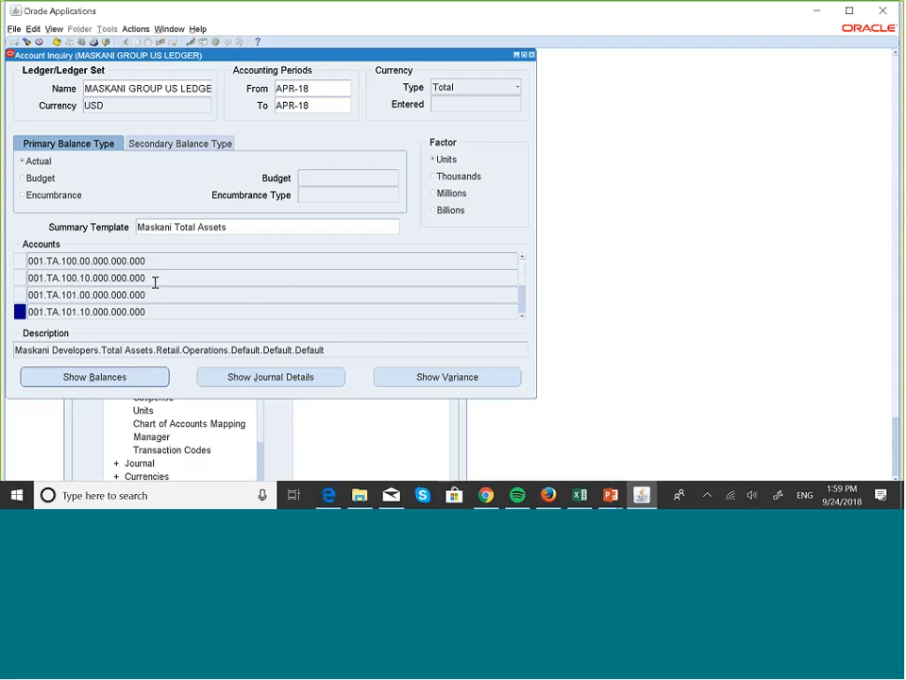
# Drill from 001.TA.100.00.000.000.000 summary balances into its APR-18 detail account balances
pyautogui.doubleClick(21, 262)
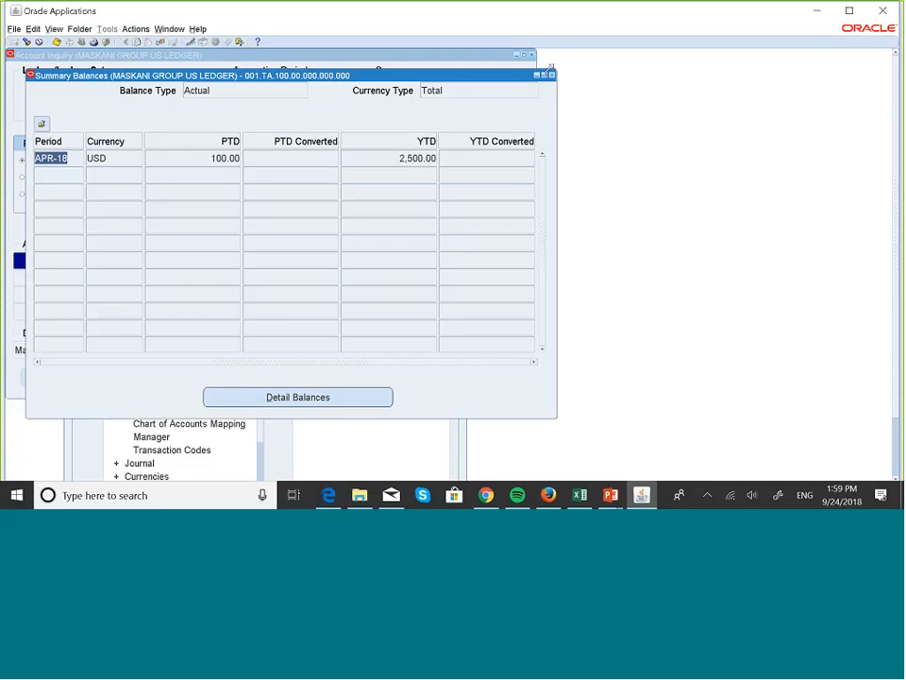
pyautogui.click(412, 53)
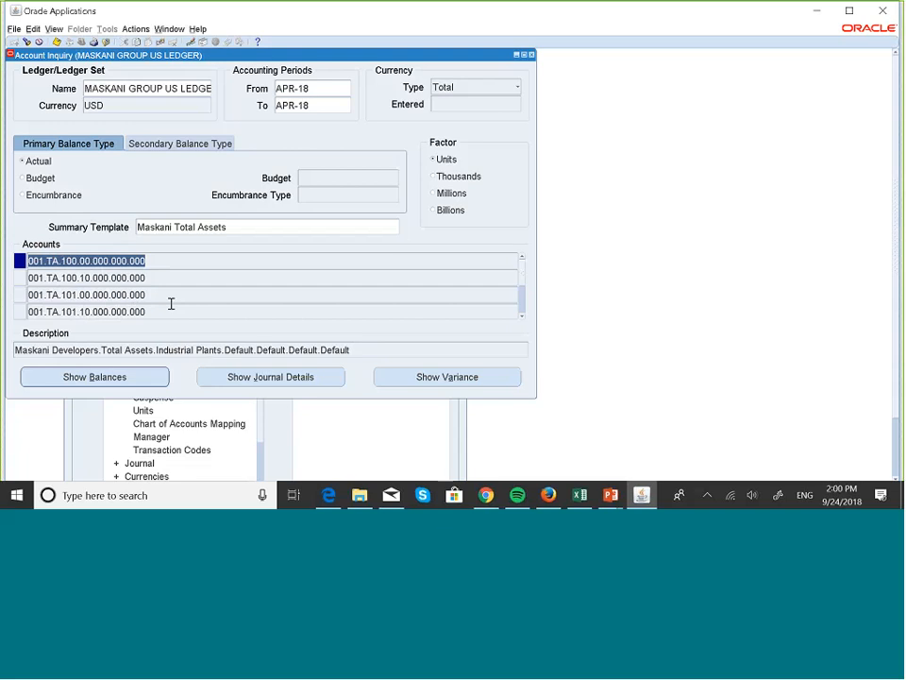
pyautogui.click(94, 377)
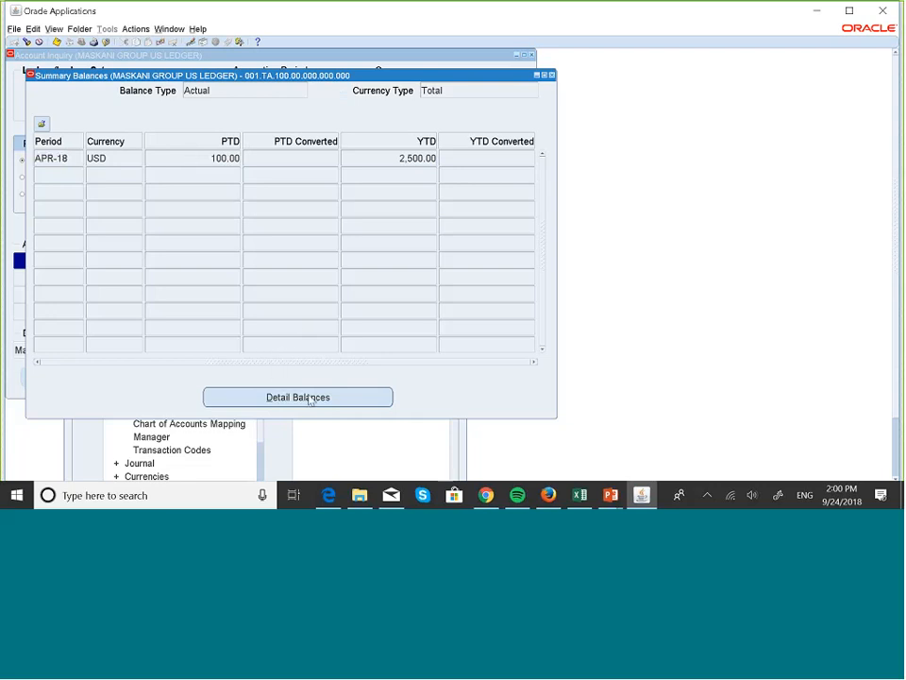
pyautogui.click(309, 398)
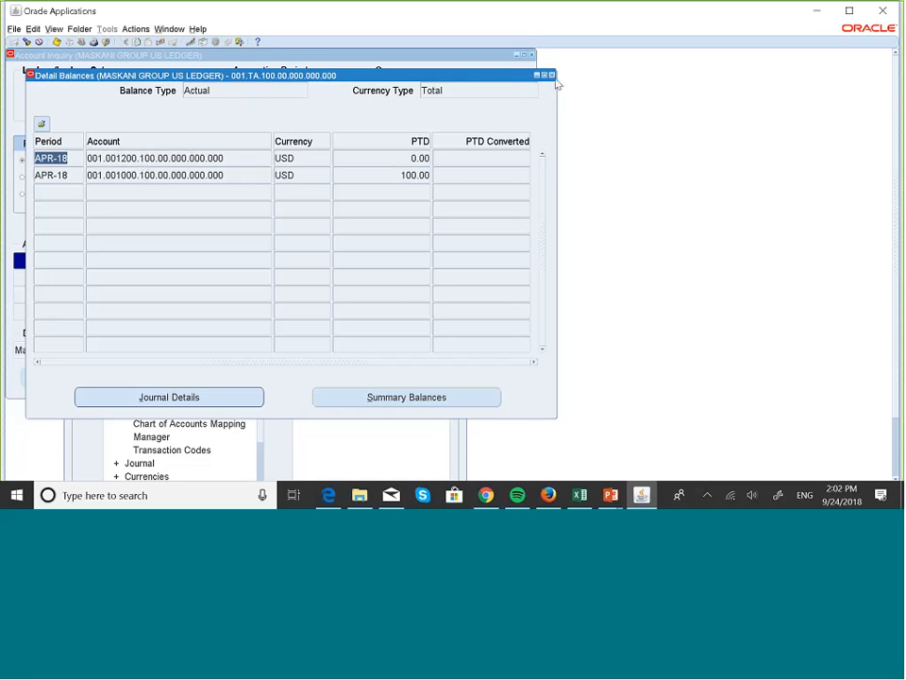
# Check the PTD/YTD summary balances of 001.TA.100.00.000.000.000, then close them to return to Account Inquiry
pyautogui.click(385, 394)
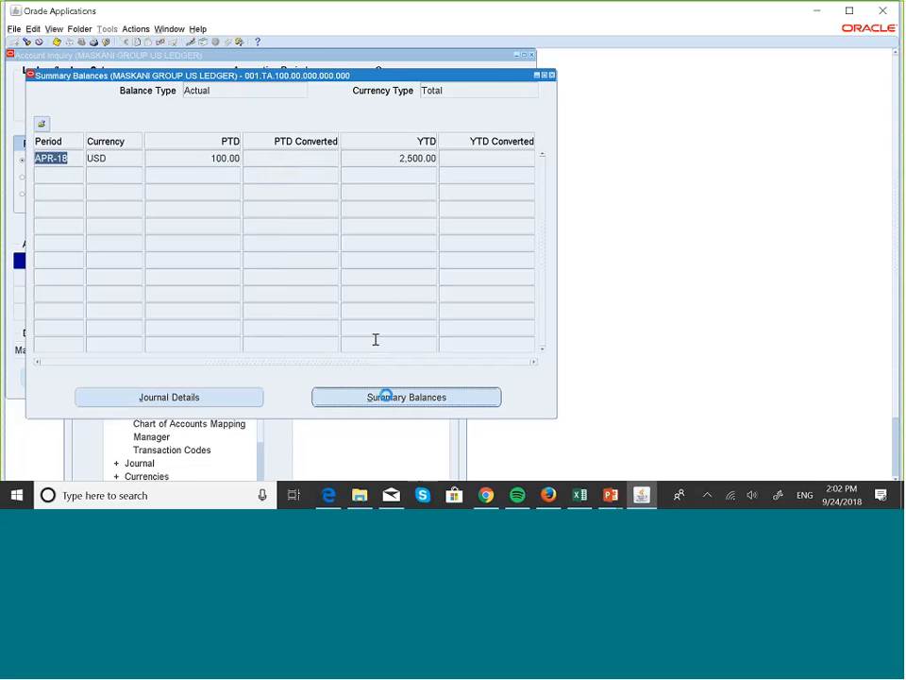
pyautogui.click(552, 75)
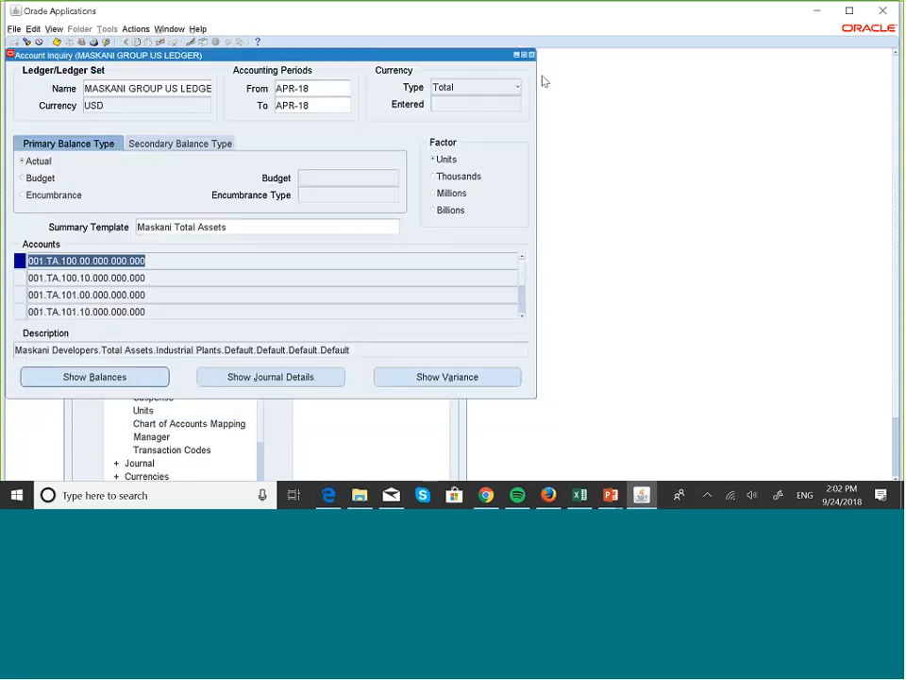
# Close Account Inquiry, open Enter Journals from the navigator and start a new journal
pyautogui.click(532, 55)
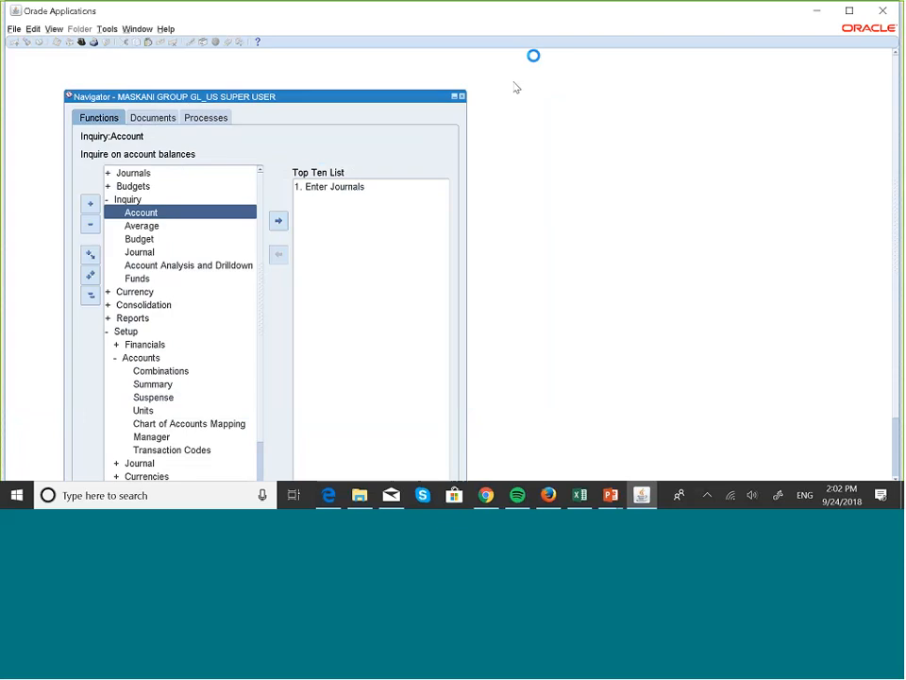
pyautogui.click(349, 188)
pyautogui.doubleClick(347, 188)
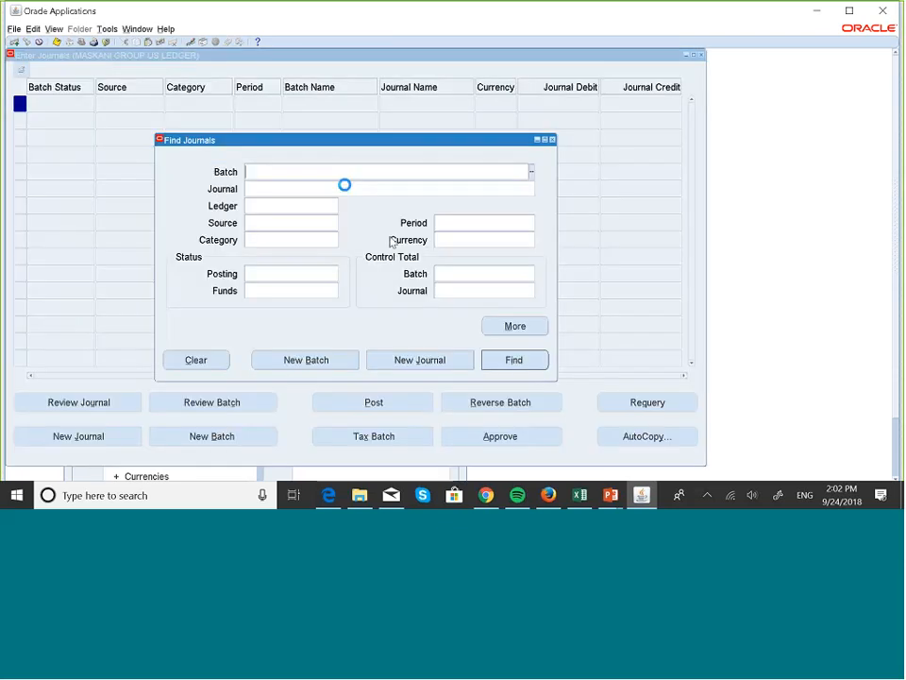
pyautogui.click(421, 360)
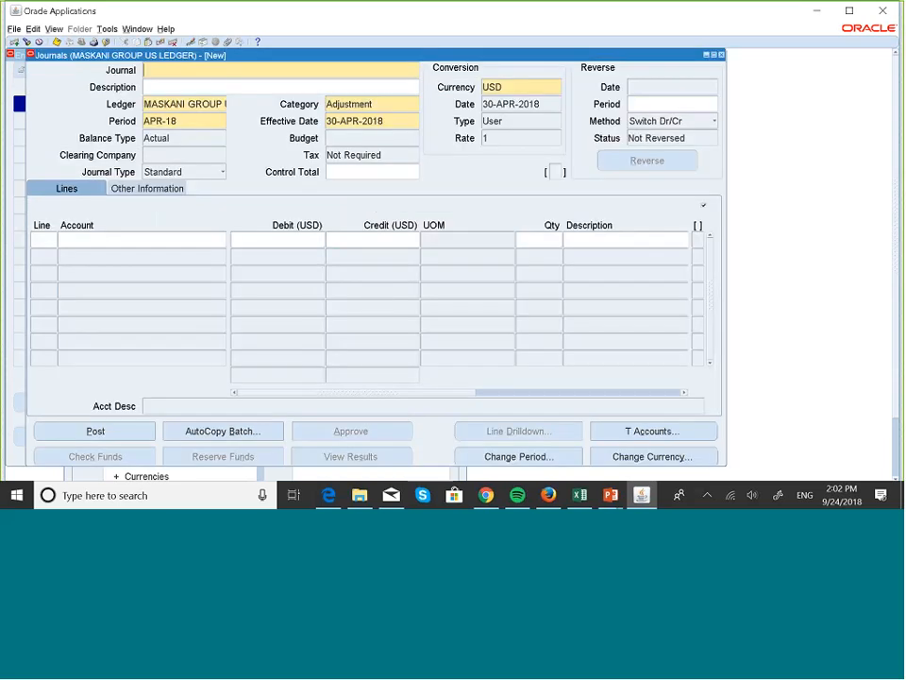
# Name the new journal 'Summary Account Test 2'
pyautogui.press('capslock')
pyautogui.write('S')
pyautogui.press('capslock')
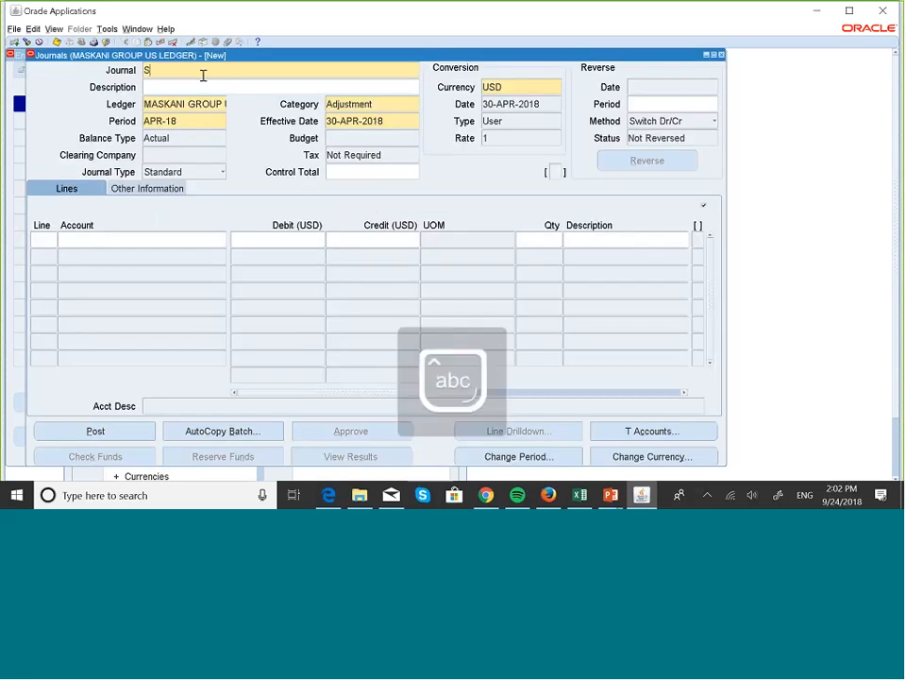
pyautogui.write('ummary Account')
pyautogui.press('capslock')
pyautogui.write('T')
pyautogui.press('capslock')
pyautogui.write('est')
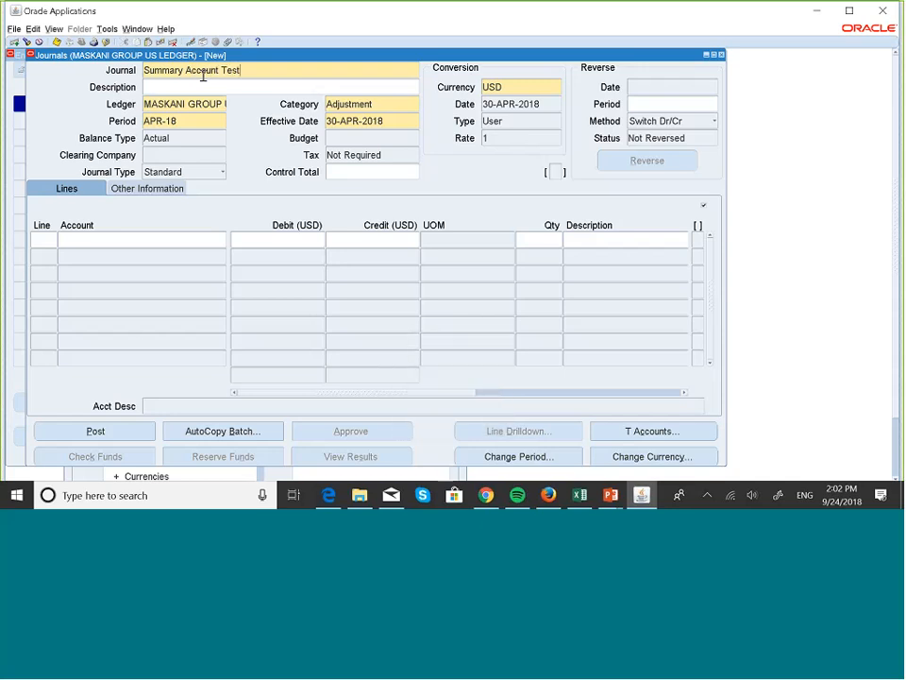
pyautogui.write(' 2')
# Enter 'Summary Account Test 2' as the journal description
pyautogui.click(185, 86)
pyautogui.press('capslock')
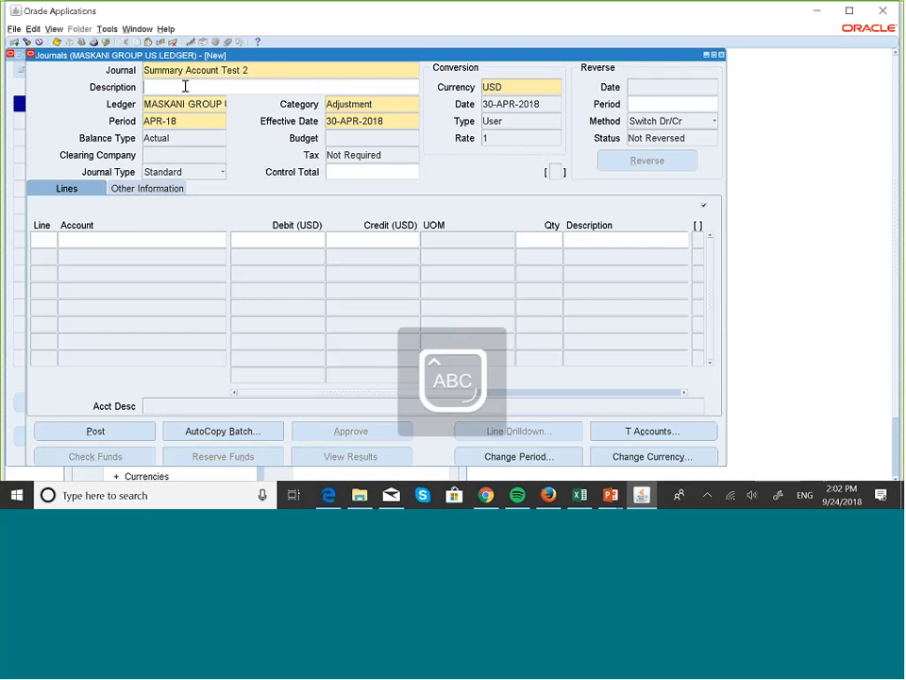
pyautogui.write('S')
pyautogui.press('capslock')
pyautogui.write('ummar')
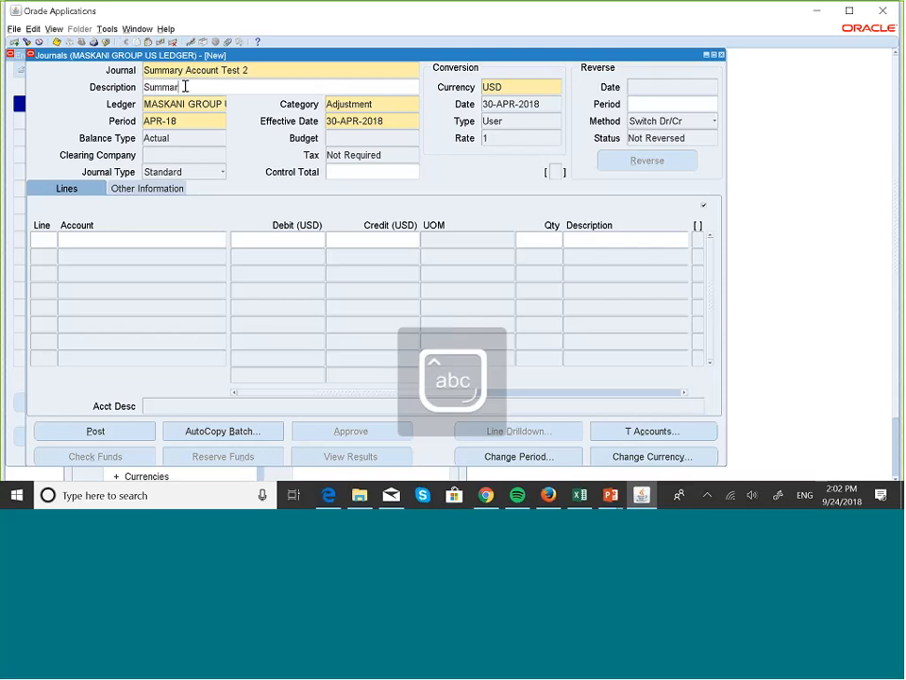
pyautogui.write('y Accoun')
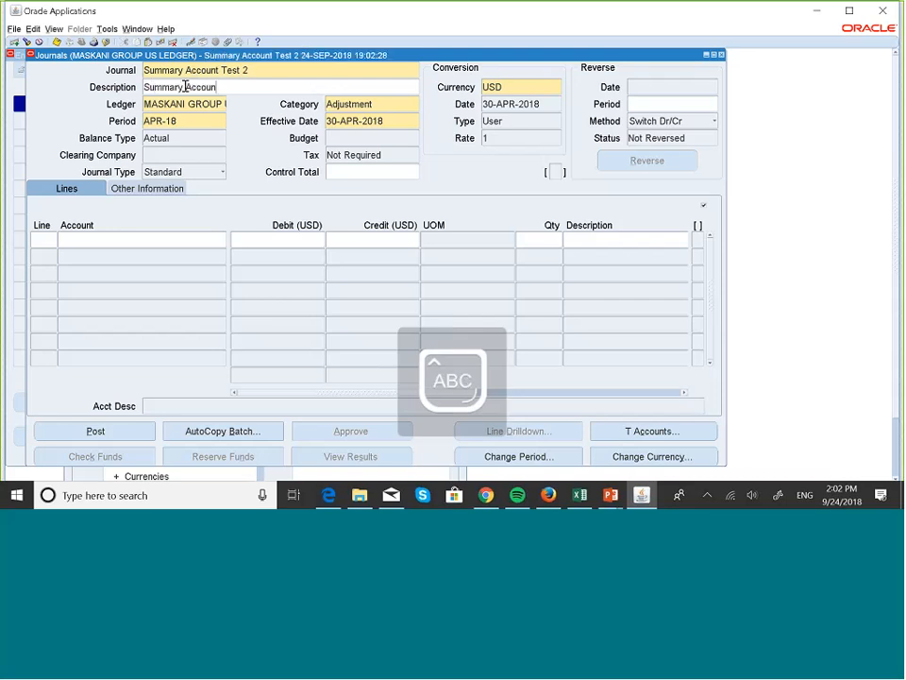
pyautogui.press('capslock')
pyautogui.write('t Test 2')
pyautogui.press('capslock')
pyautogui.click(49, 239)
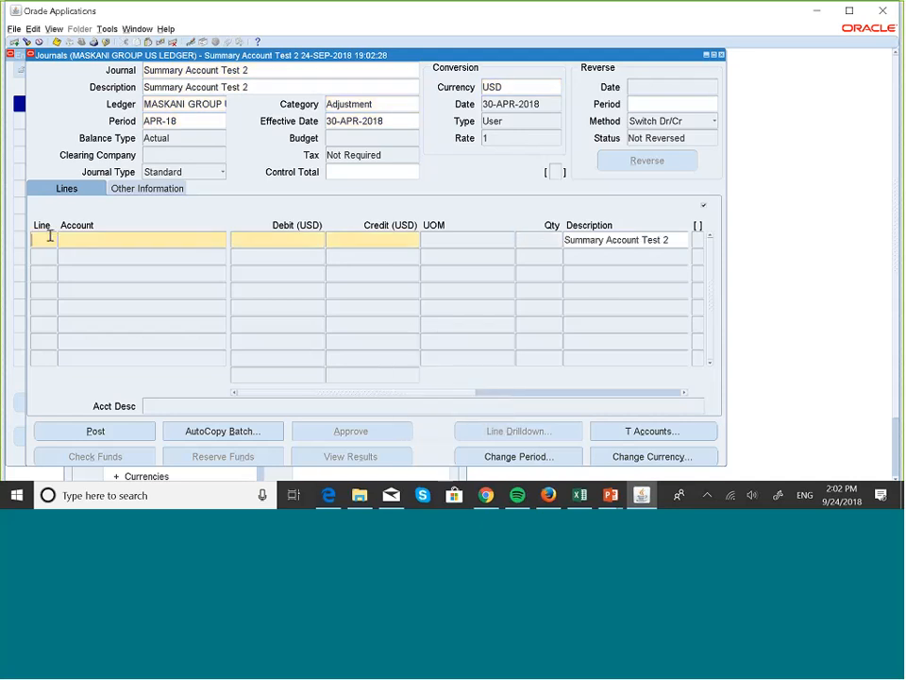
# Start line 10 with company 001 and account 001201 Property Sales Receivables
pyautogui.write('10')
pyautogui.click(96, 243)
pyautogui.click(223, 243)
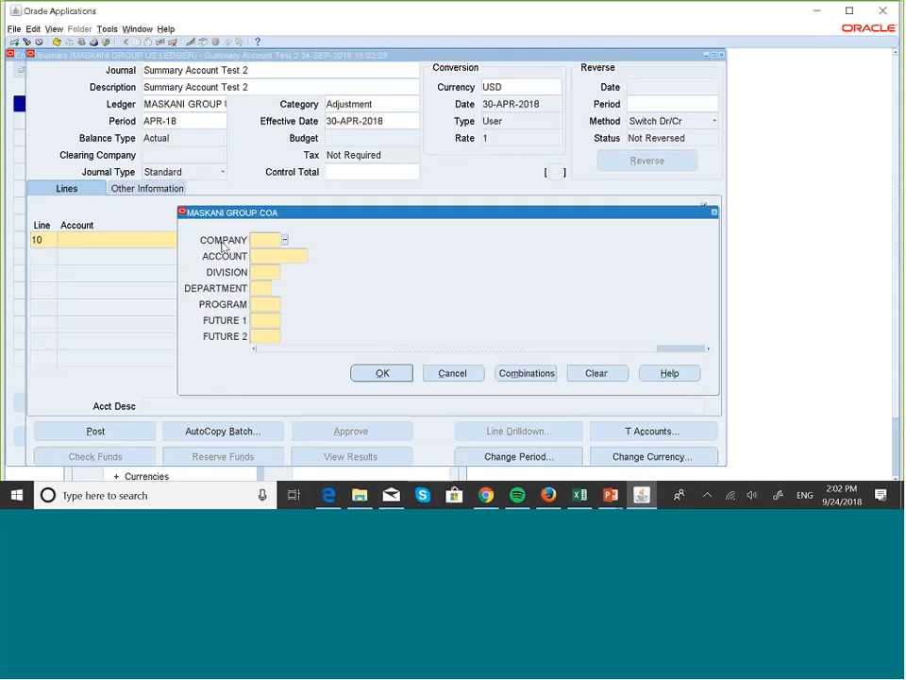
pyautogui.write('001')
pyautogui.press('Tab')
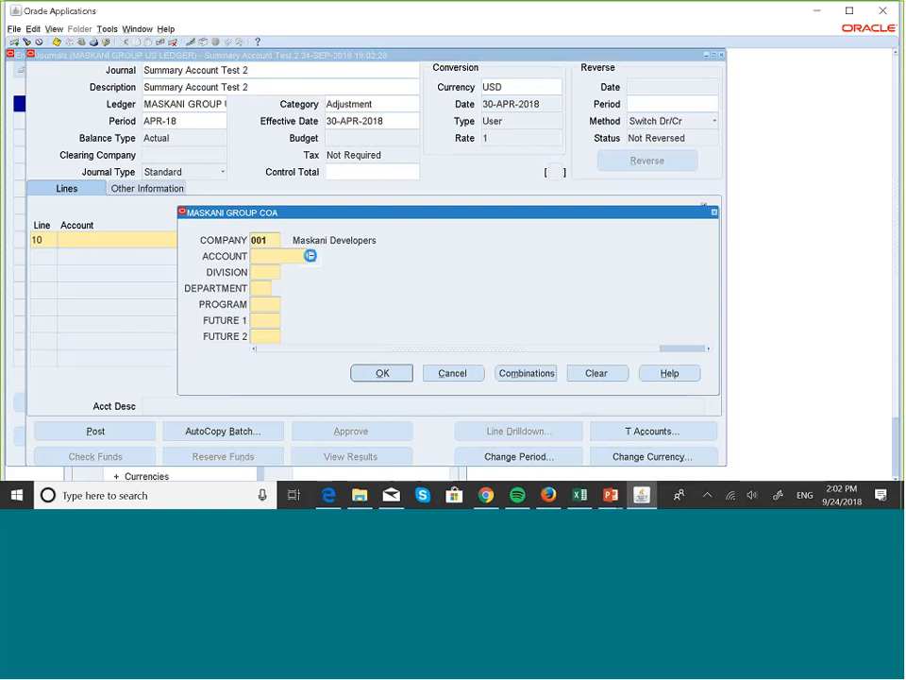
pyautogui.click(311, 256)
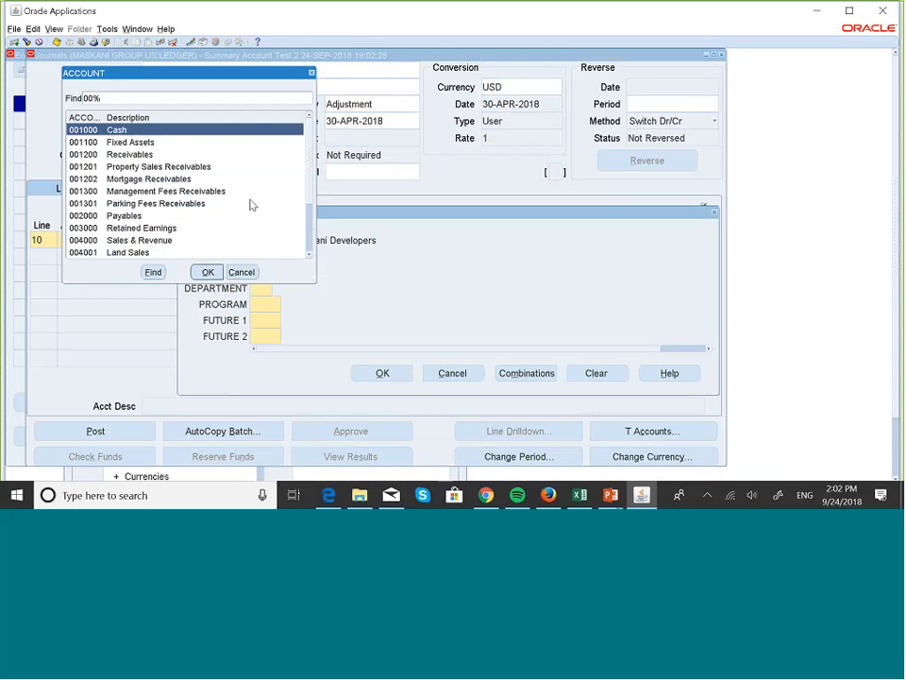
pyautogui.click(206, 170)
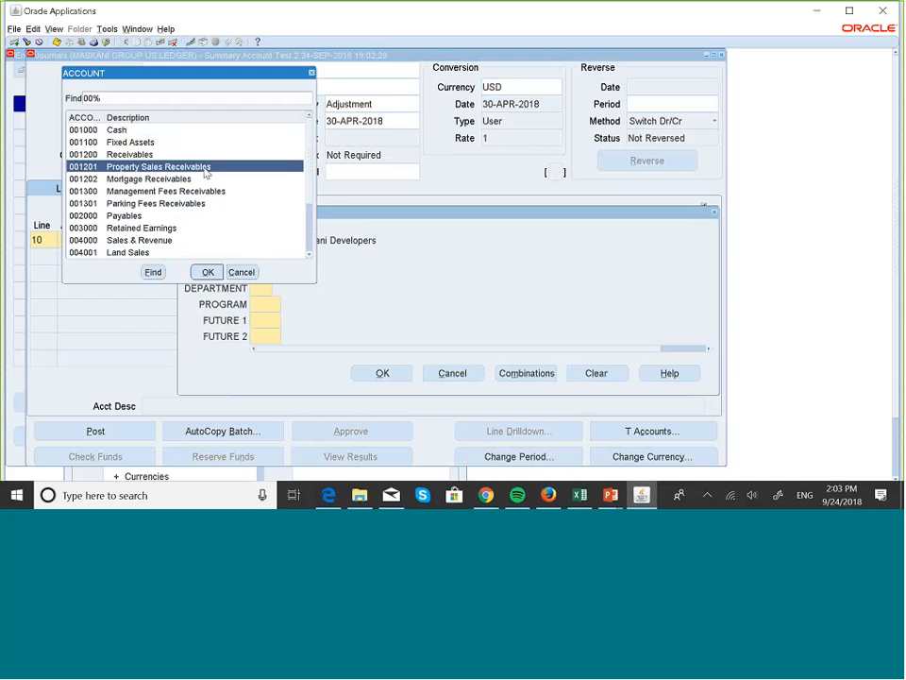
pyautogui.click(219, 273)
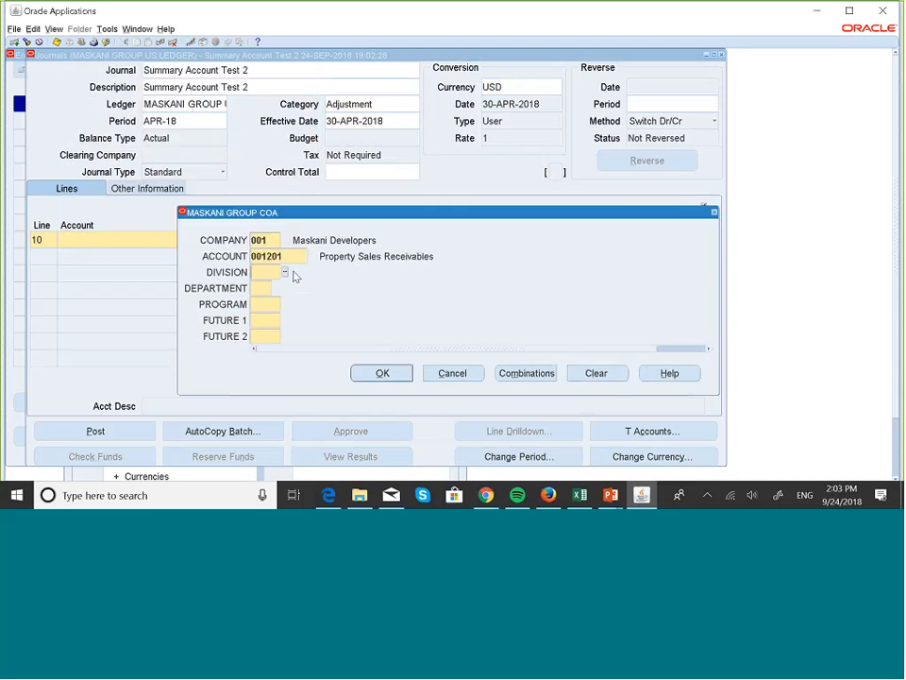
# Complete line 10's segments 100.00.000.000.000 and debit it for 100
pyautogui.write('100')
pyautogui.press('Tab')
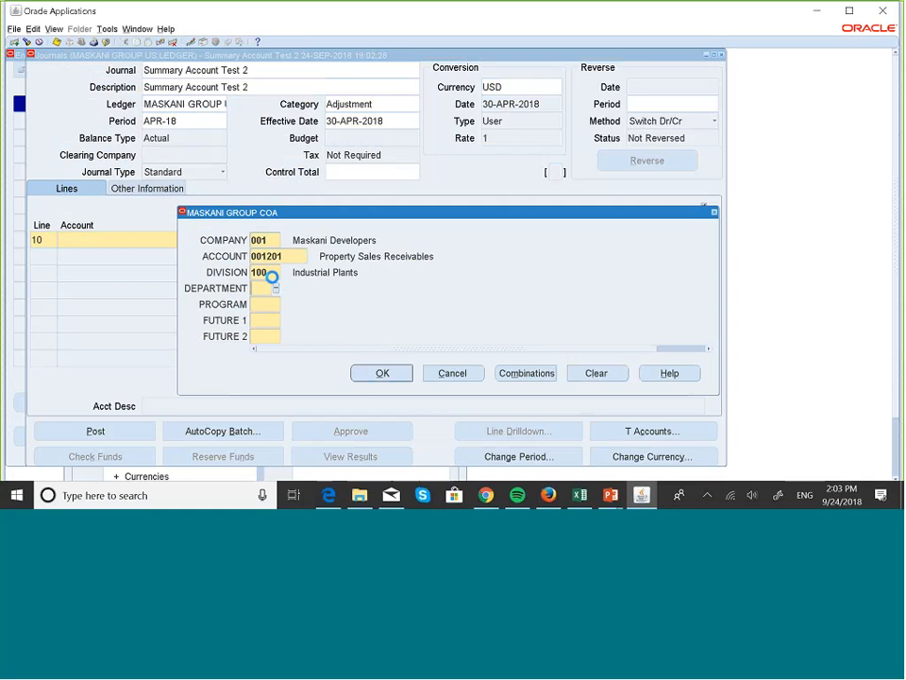
pyautogui.write('00')
pyautogui.press('Tab')
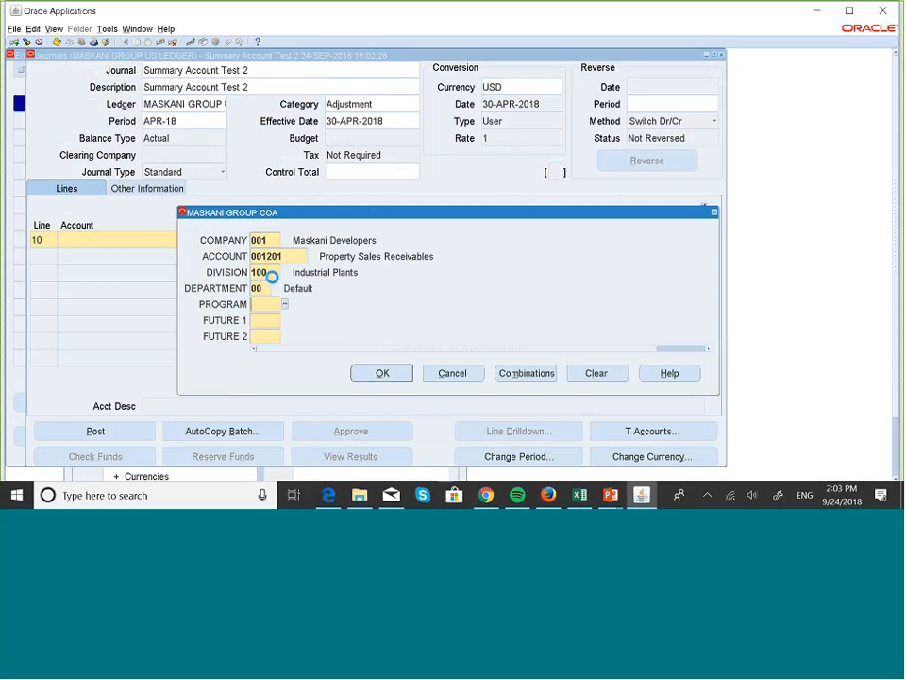
pyautogui.write('000')
pyautogui.press('Tab')
pyautogui.write('000')
pyautogui.press('Tab')
pyautogui.write('0')
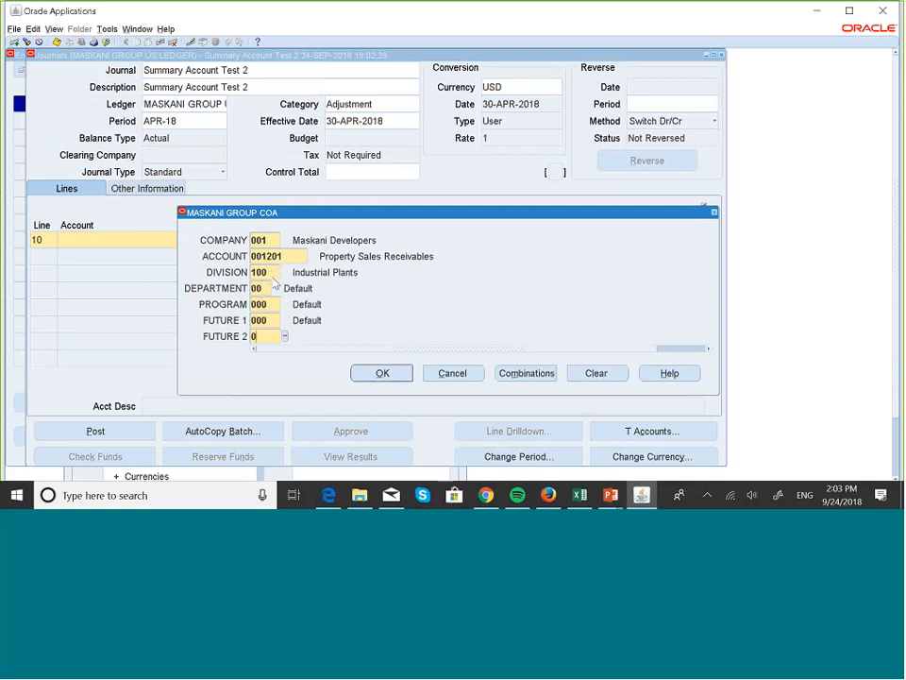
pyautogui.write('00')
pyautogui.press('Tab')
pyautogui.click(382, 373)
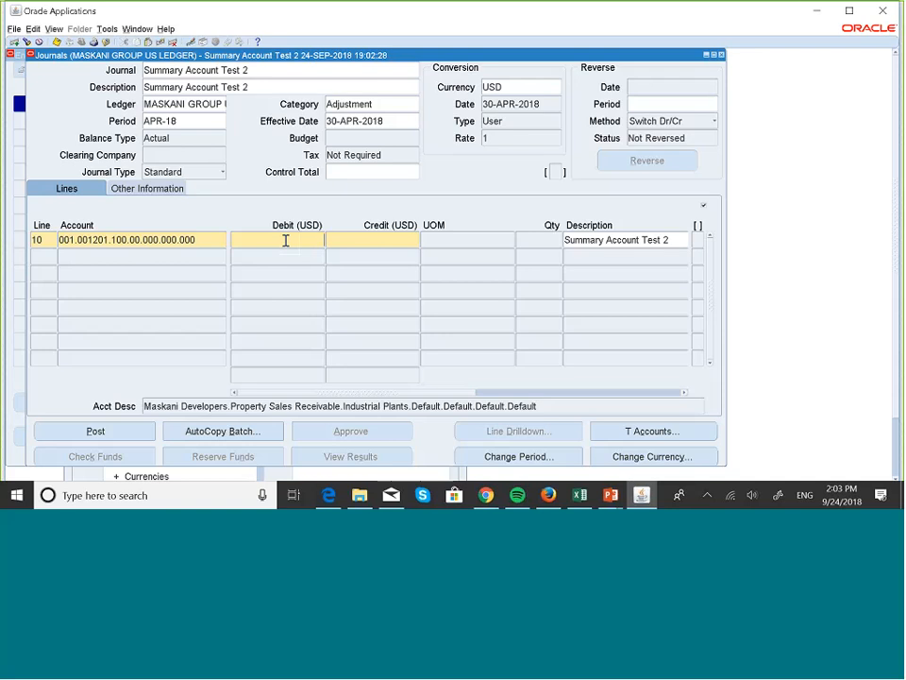
pyautogui.write('100')
# Start line 20 and choose account 004003 Commercial Sales
pyautogui.click(45, 256)
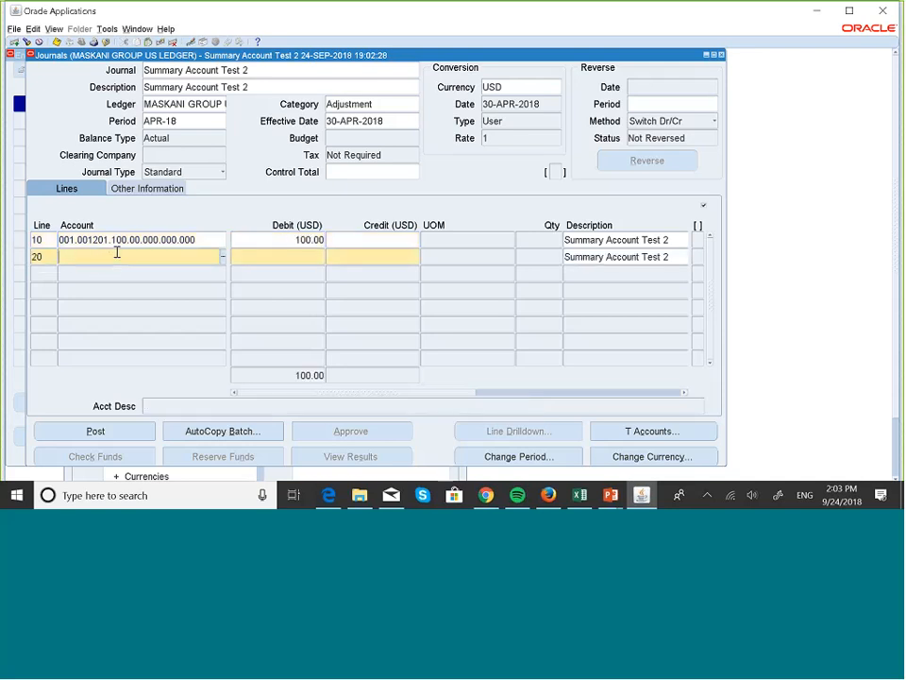
pyautogui.click(223, 258)
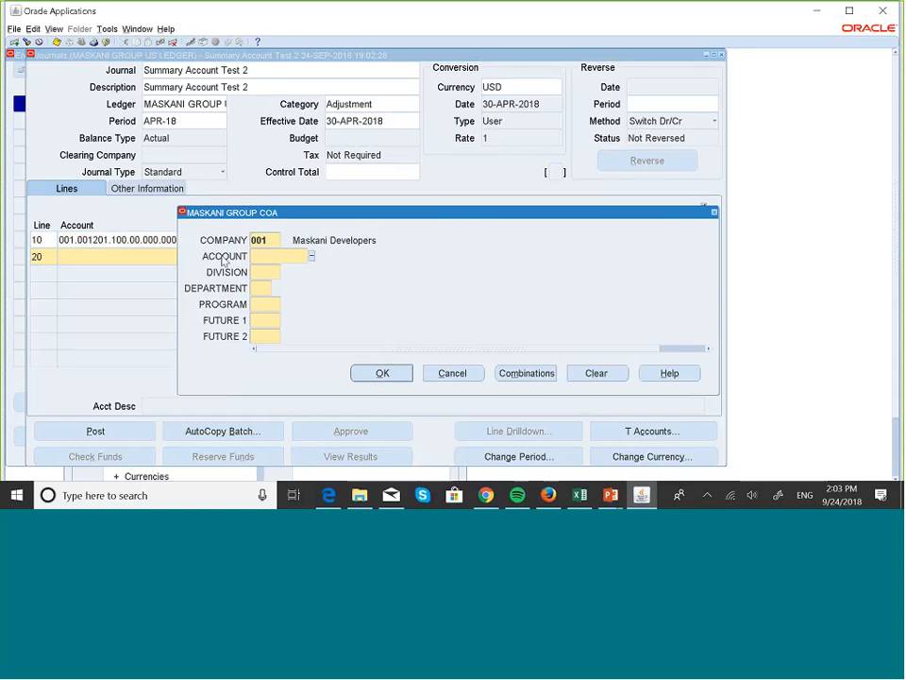
pyautogui.click(312, 257)
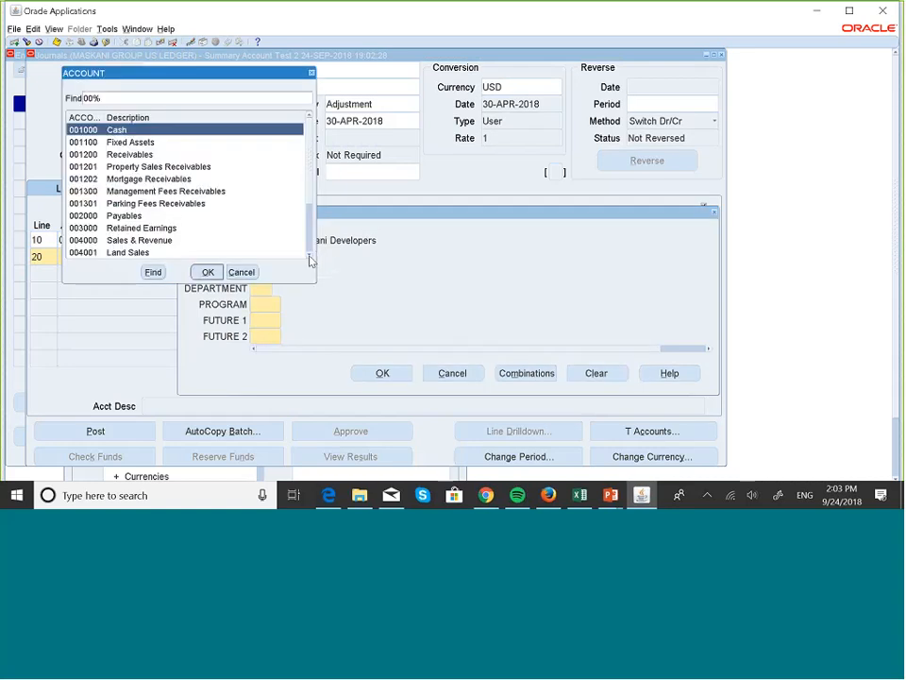
pyautogui.scroll(-5, 309, 255)
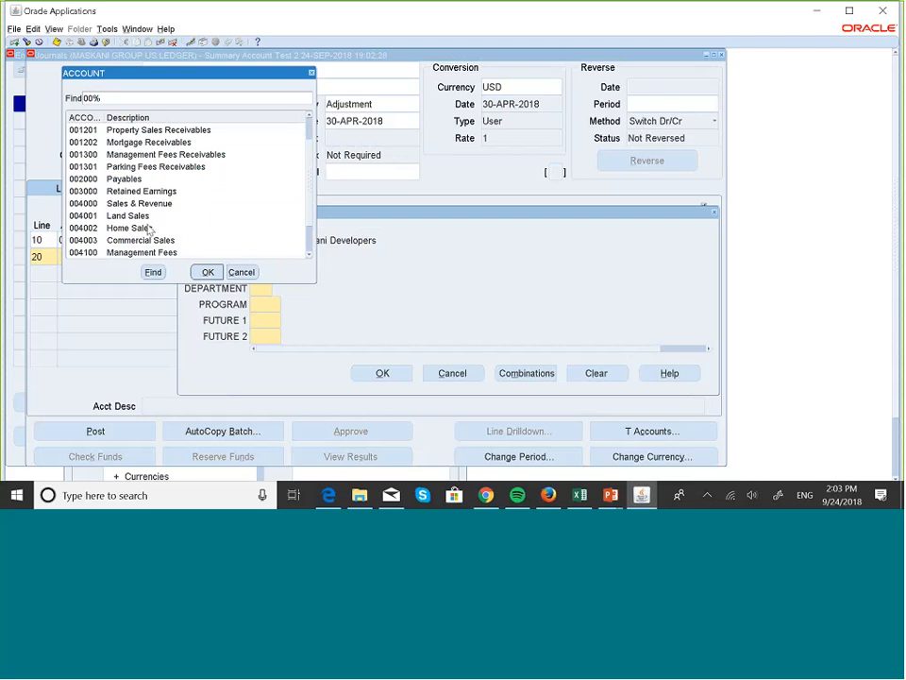
pyautogui.click(159, 242)
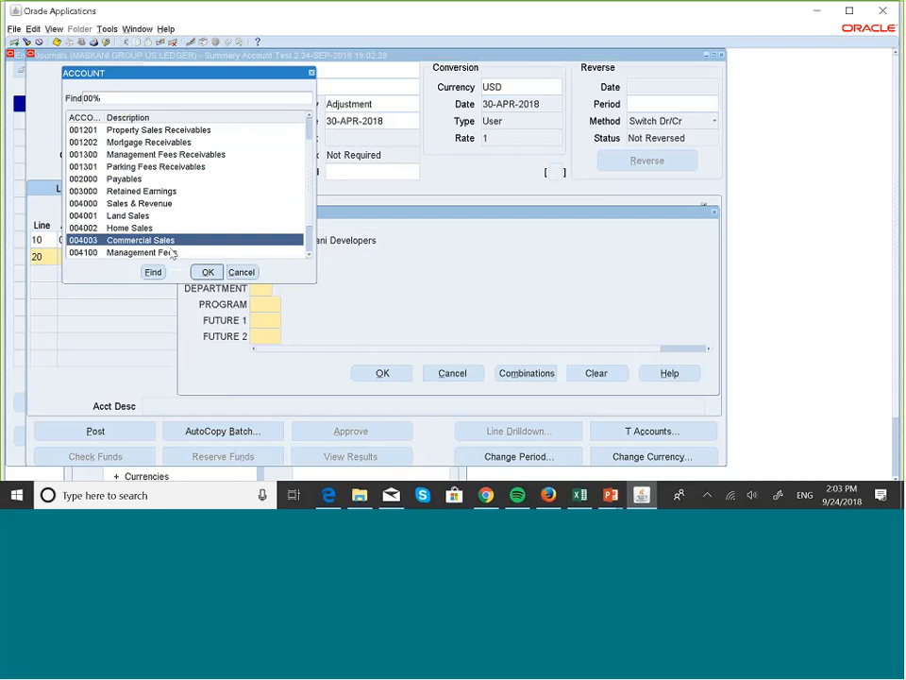
pyautogui.click(207, 272)
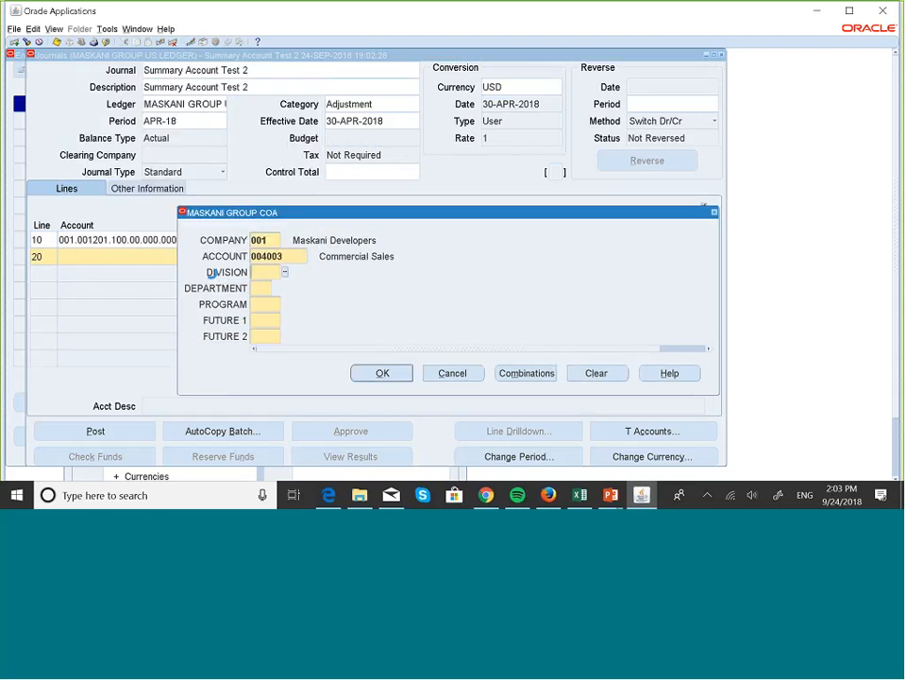
# Complete line 20's segments 100.00.000.000.000 and credit it for 100
pyautogui.write('100')
pyautogui.click(268, 289)
pyautogui.write('00')
pyautogui.press('Tab')
pyautogui.write('0')
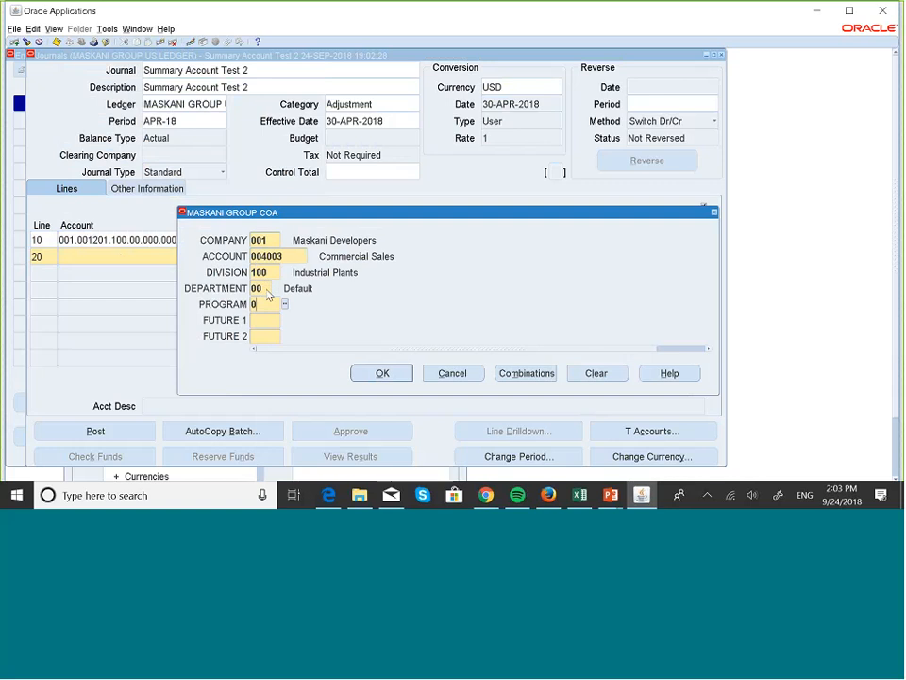
pyautogui.write('00')
pyautogui.press('Tab')
pyautogui.write('000')
pyautogui.press('Tab')
pyautogui.write('00')
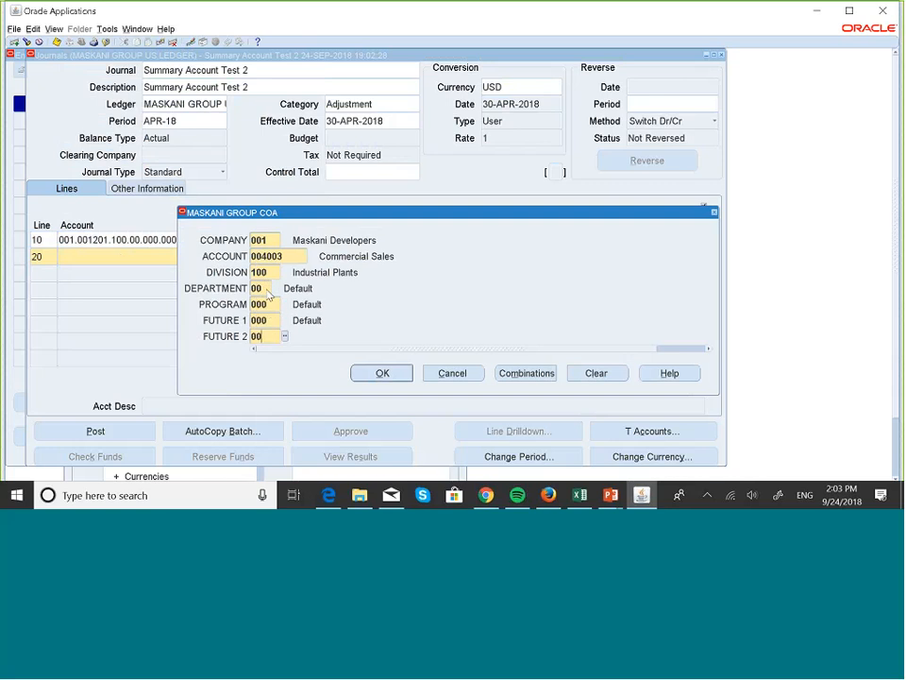
pyautogui.write('0')
pyautogui.click(378, 374)
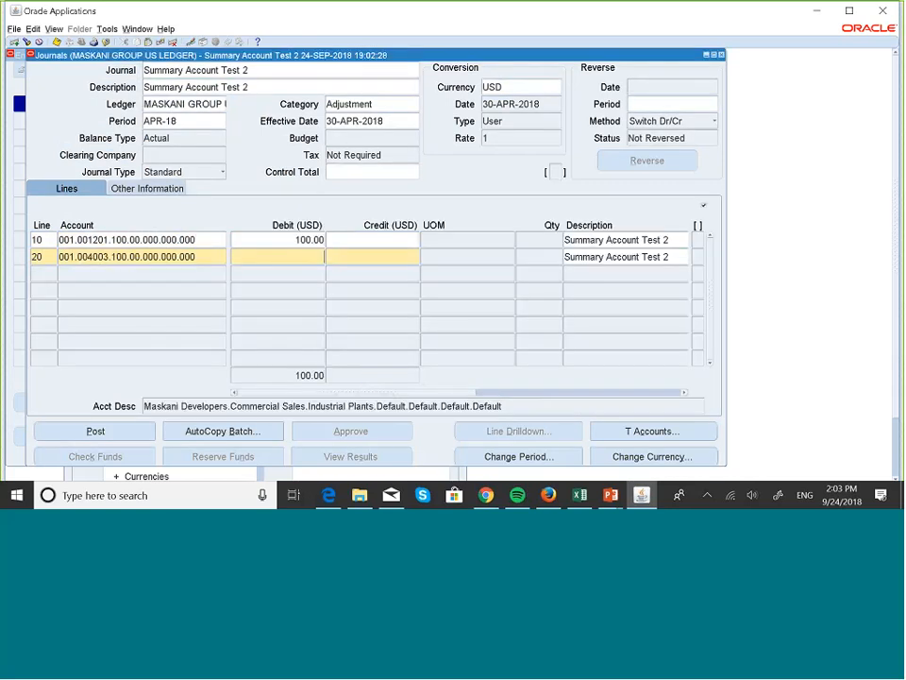
pyautogui.click(374, 257)
pyautogui.write('100')
pyautogui.click(98, 279)
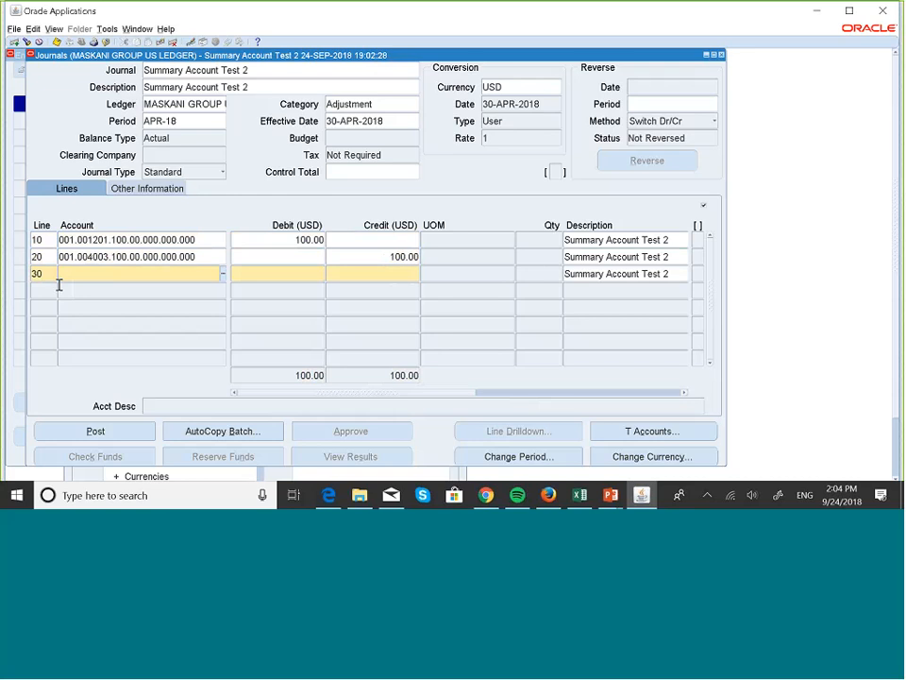
# Choose account 001100 Fixed Assets for line 30
pyautogui.click(223, 275)
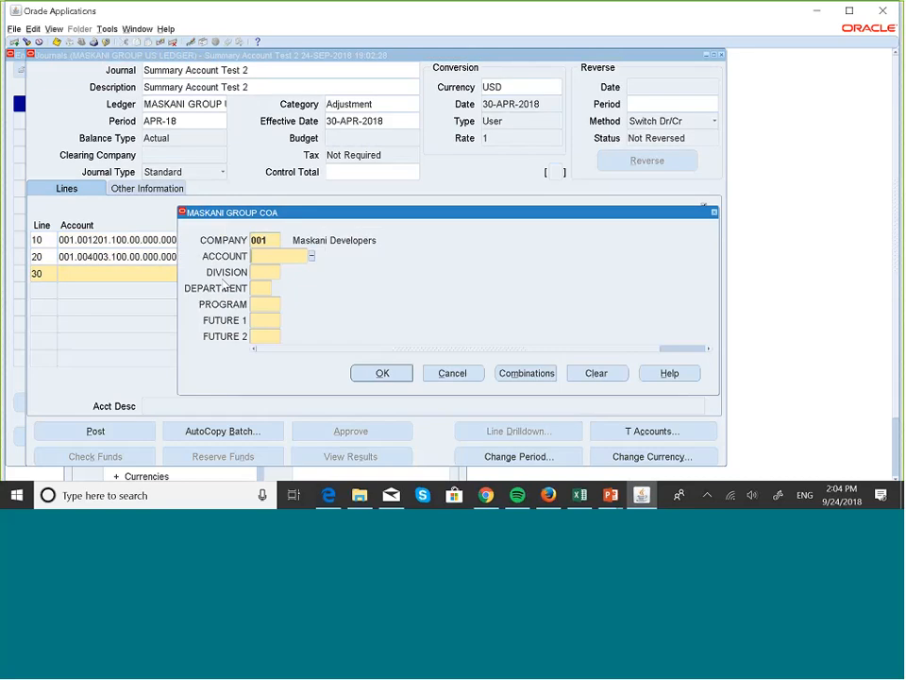
pyautogui.click(312, 256)
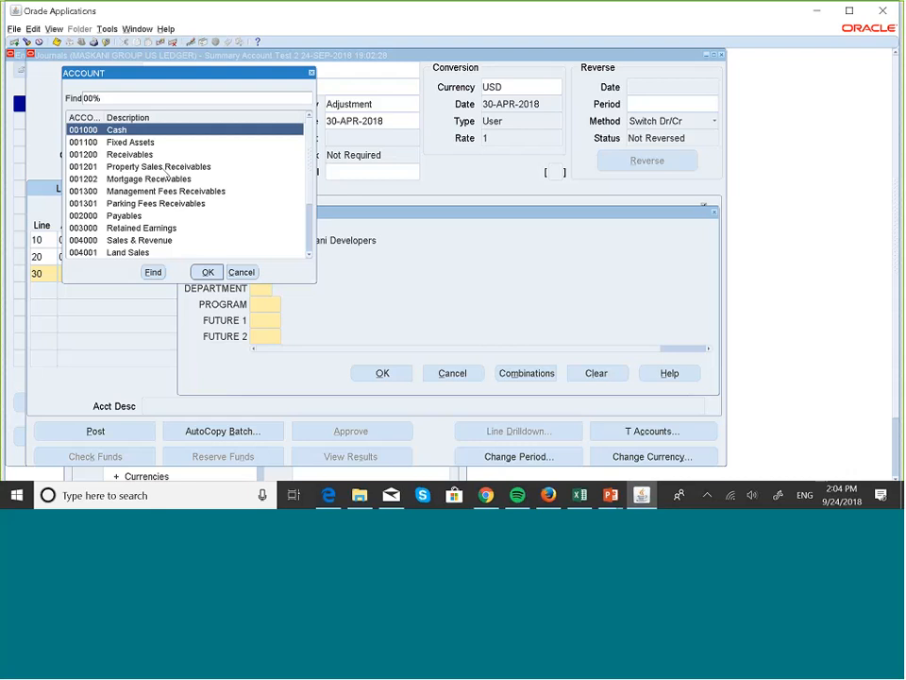
pyautogui.click(130, 144)
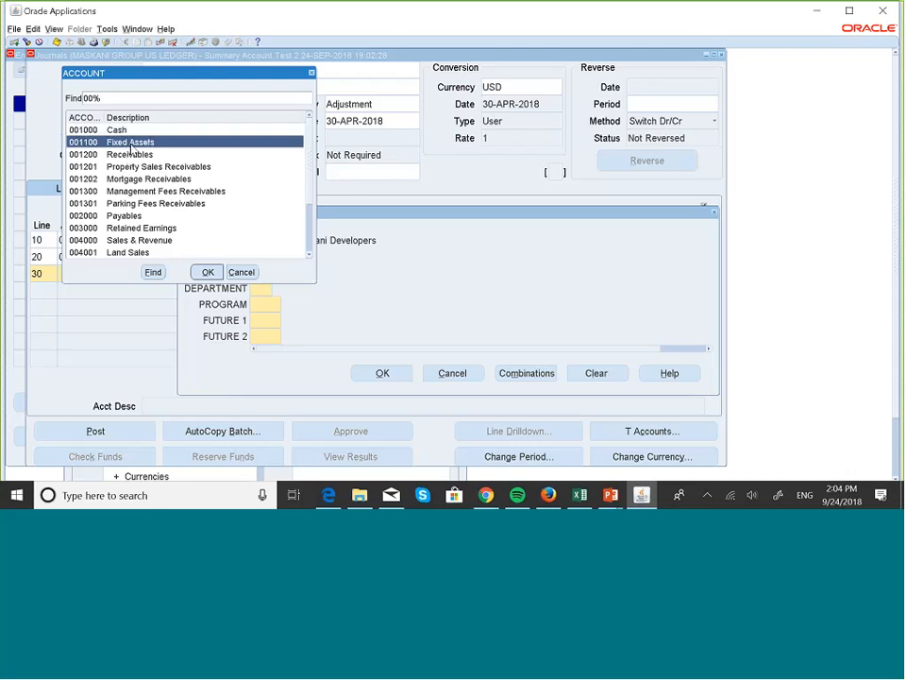
pyautogui.click(207, 272)
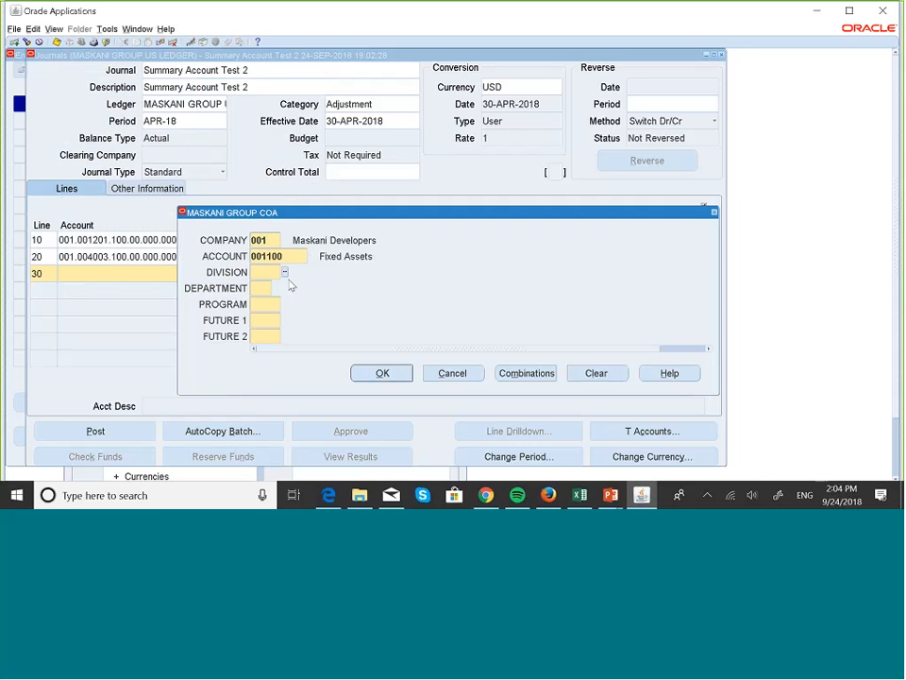
# Complete line 30's segments 100.00.000.000.000 and debit it for 50
pyautogui.write('100')
pyautogui.press('Tab')
pyautogui.write('00')
pyautogui.press('Tab')
pyautogui.write('000')
pyautogui.press('Tab')
pyautogui.write('000')
pyautogui.press('Tab')
pyautogui.write('0')
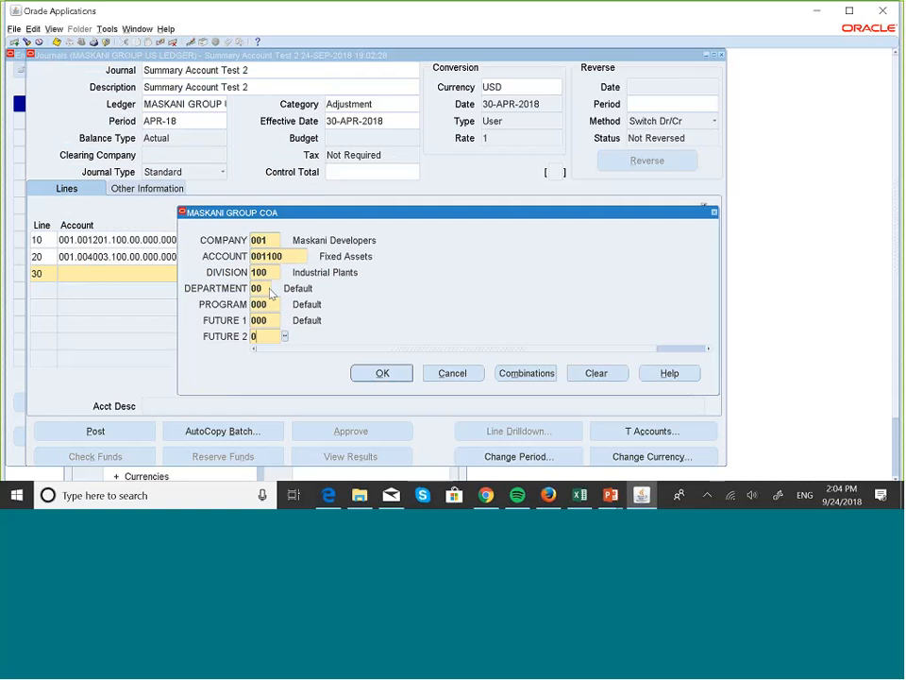
pyautogui.write('00')
pyautogui.press('Tab')
pyautogui.click(401, 378)
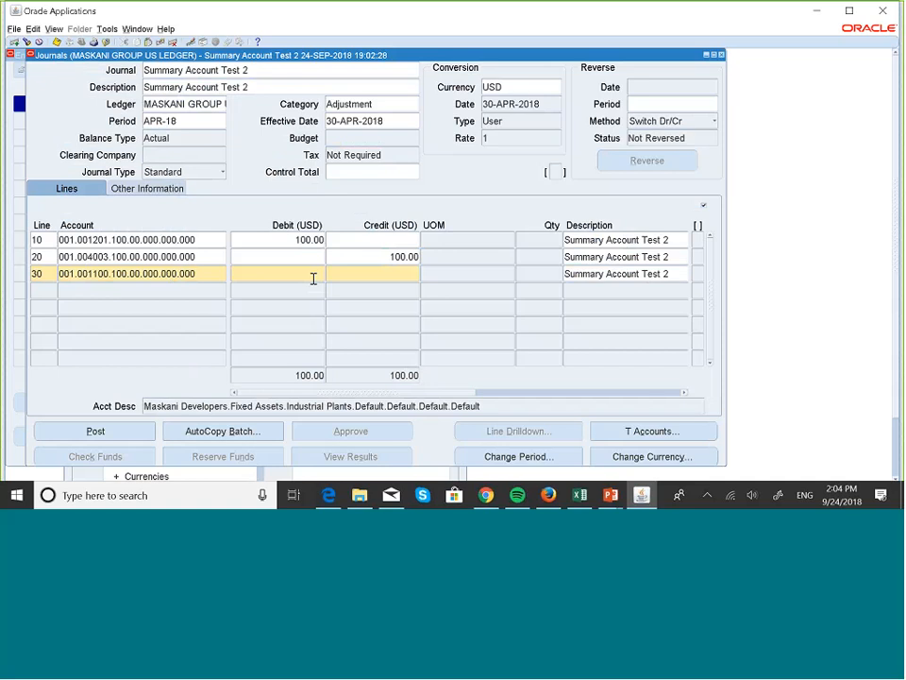
pyautogui.write('50')
# Start line 40 with company segment 001
pyautogui.click(42, 291)
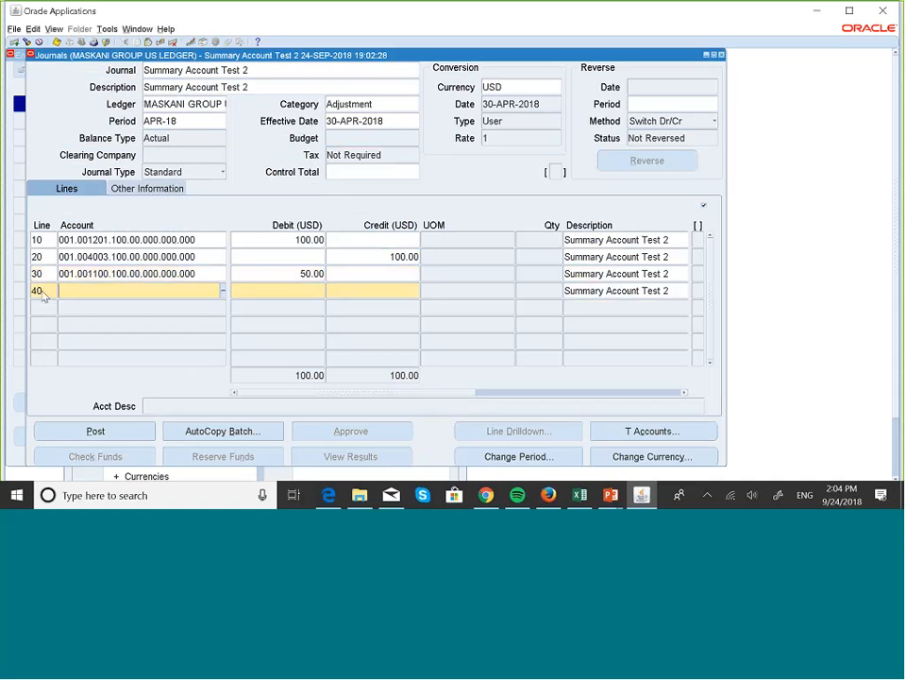
pyautogui.click(172, 295)
pyautogui.write('001.')
# Credit 50 on line 40 to account 001.004000.100.00.000.000.000 Sales & Revenue
pyautogui.click(223, 290)
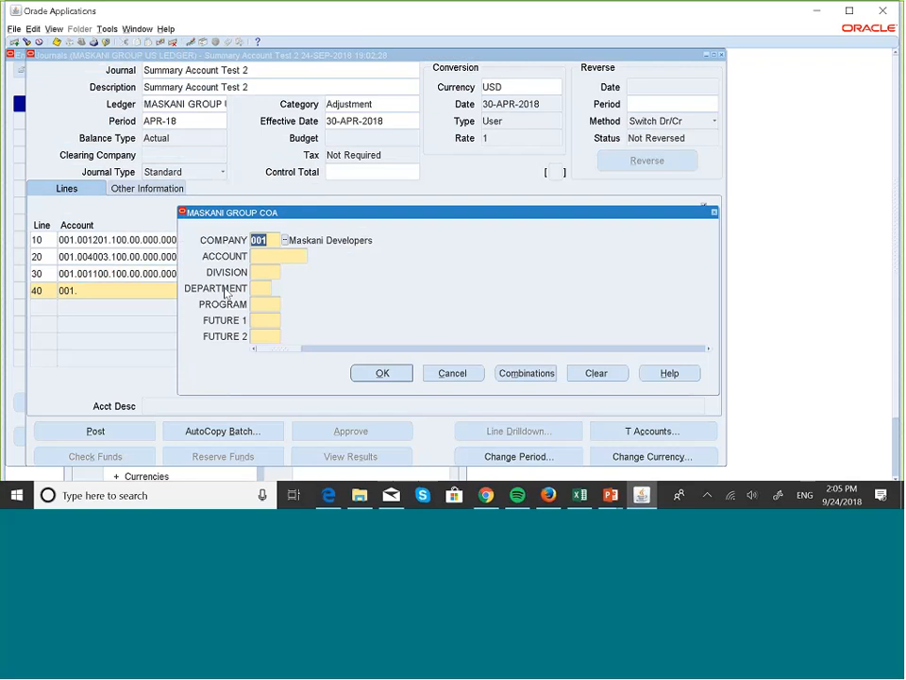
pyautogui.click(298, 254)
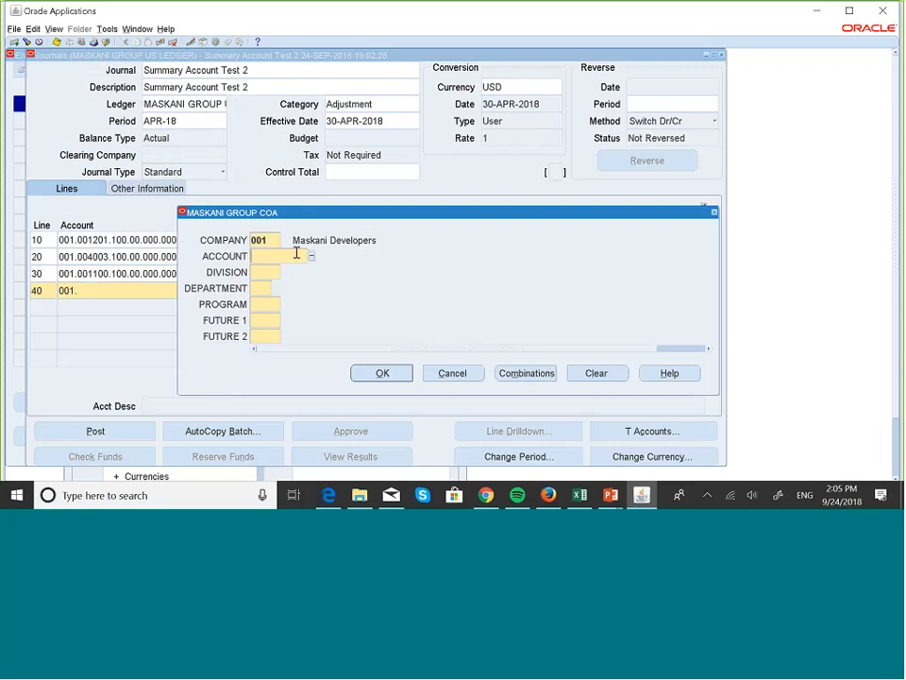
pyautogui.click(312, 256)
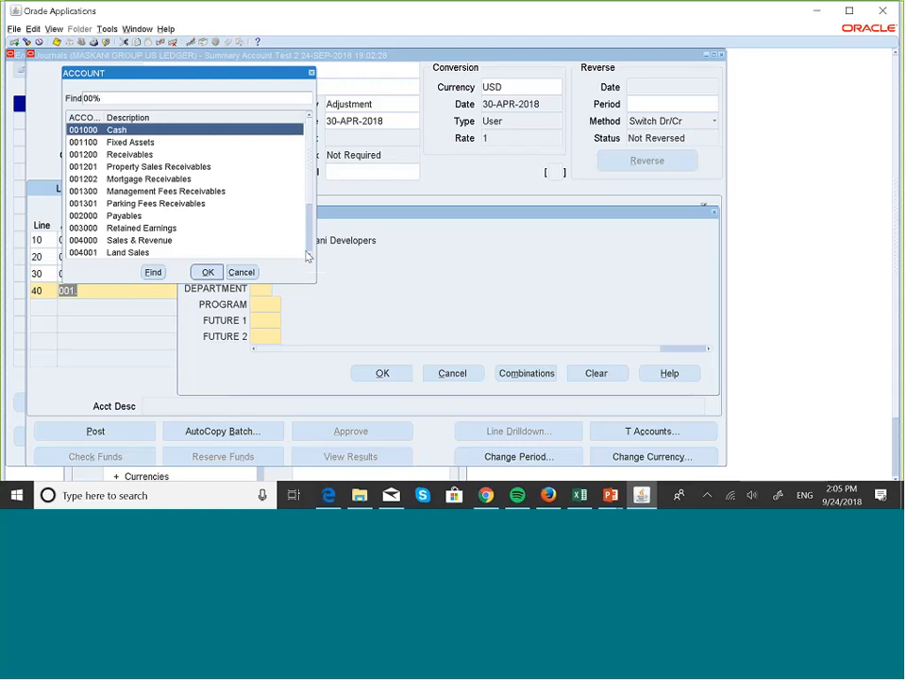
pyautogui.scroll(-1, 307, 254)
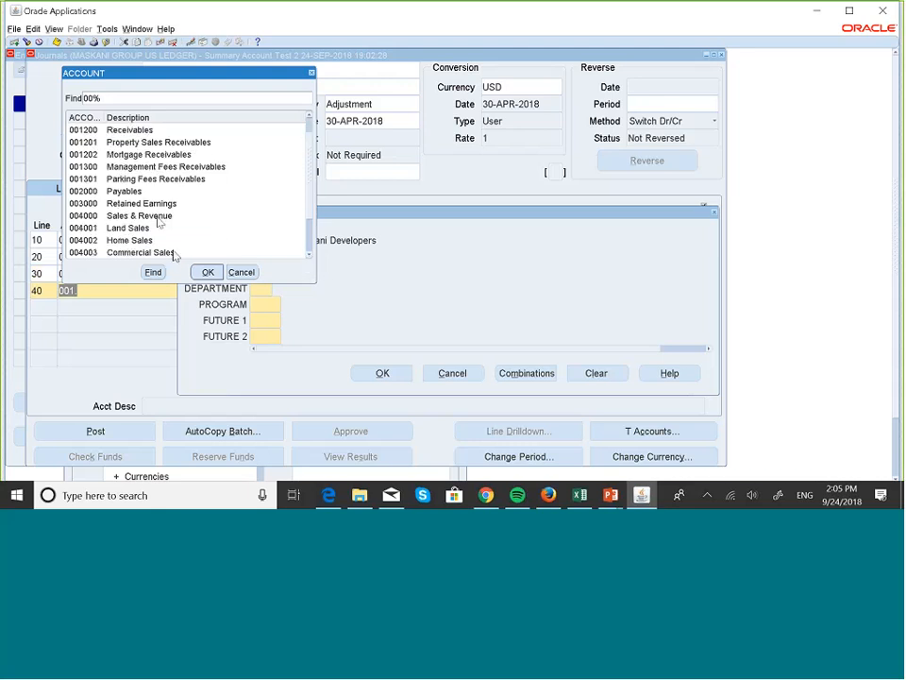
pyautogui.doubleClick(157, 215)
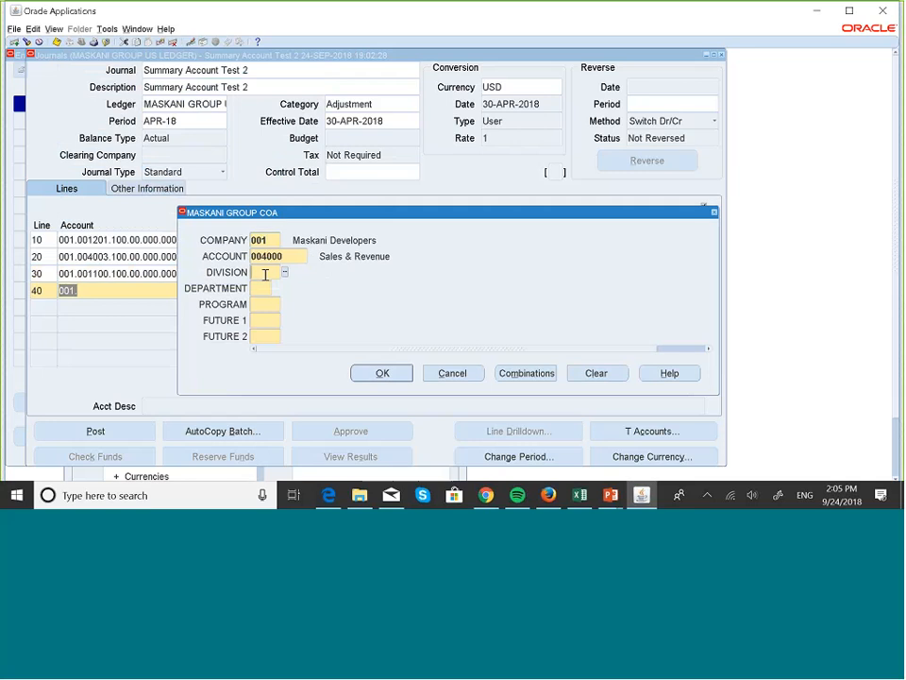
pyautogui.write('100')
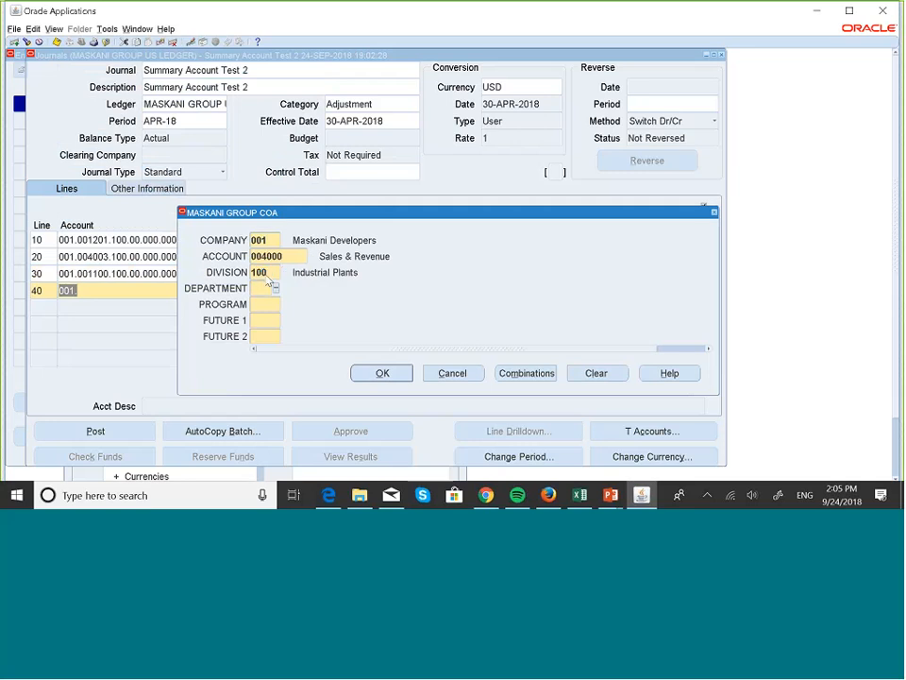
pyautogui.write('00000')
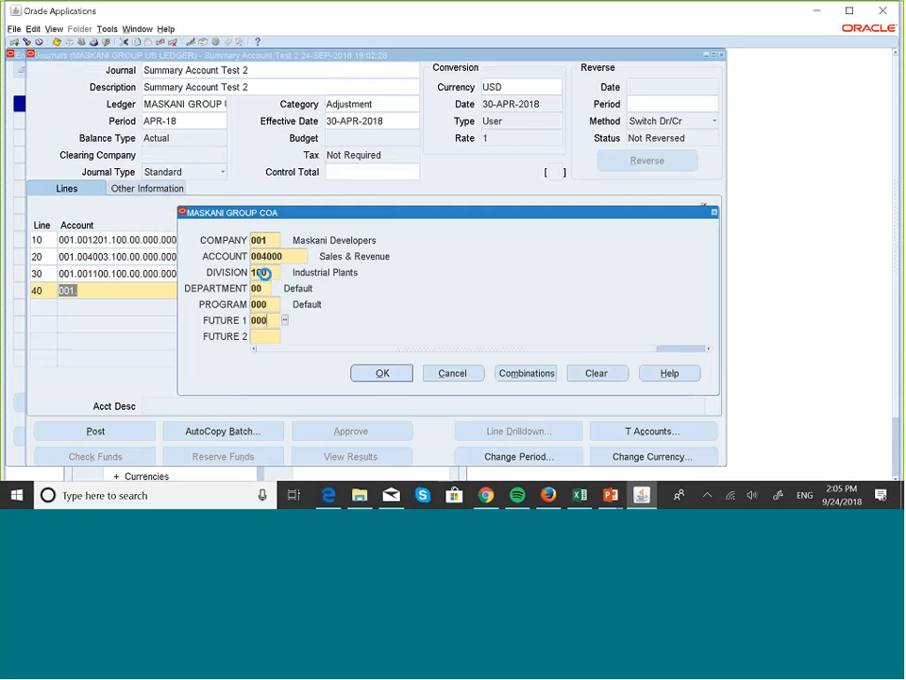
pyautogui.write('000000')
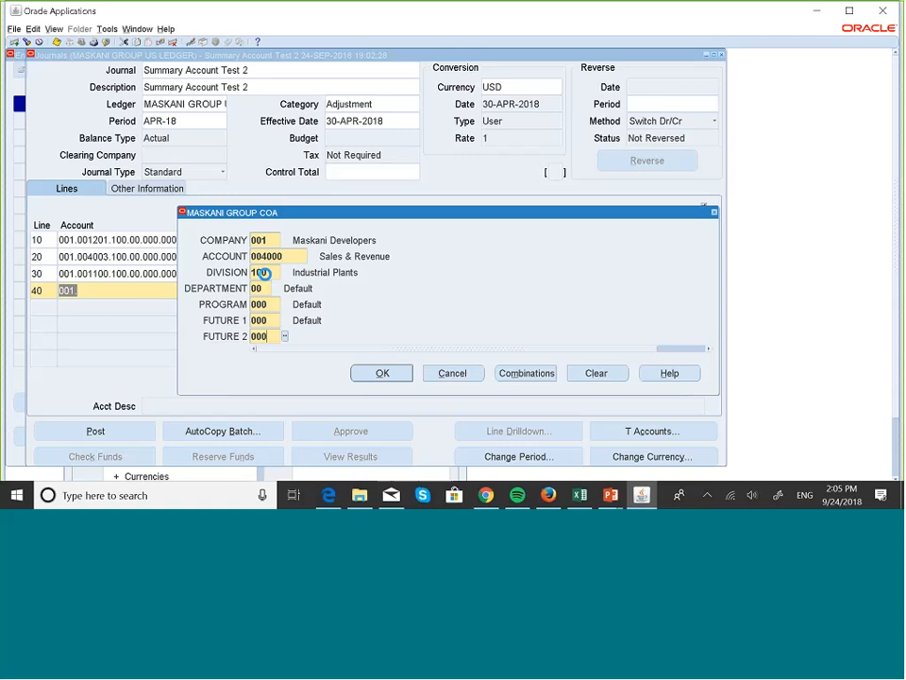
pyautogui.click(395, 373)
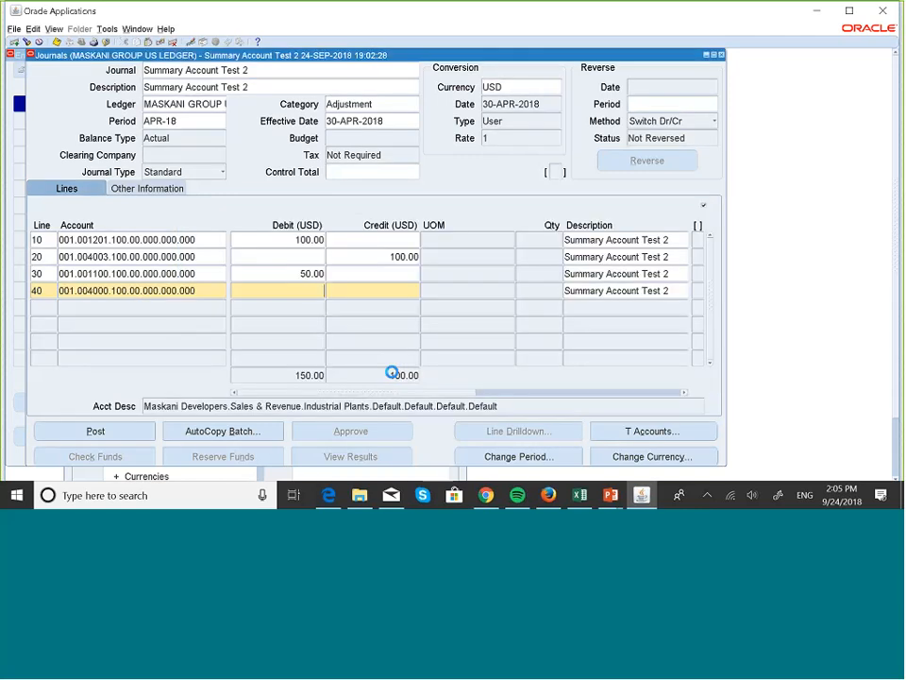
pyautogui.click(399, 292)
pyautogui.write('50')
# Post Summary Account Test 2, acknowledge the completion and request ID notes, and close the journal
pyautogui.click(121, 431)
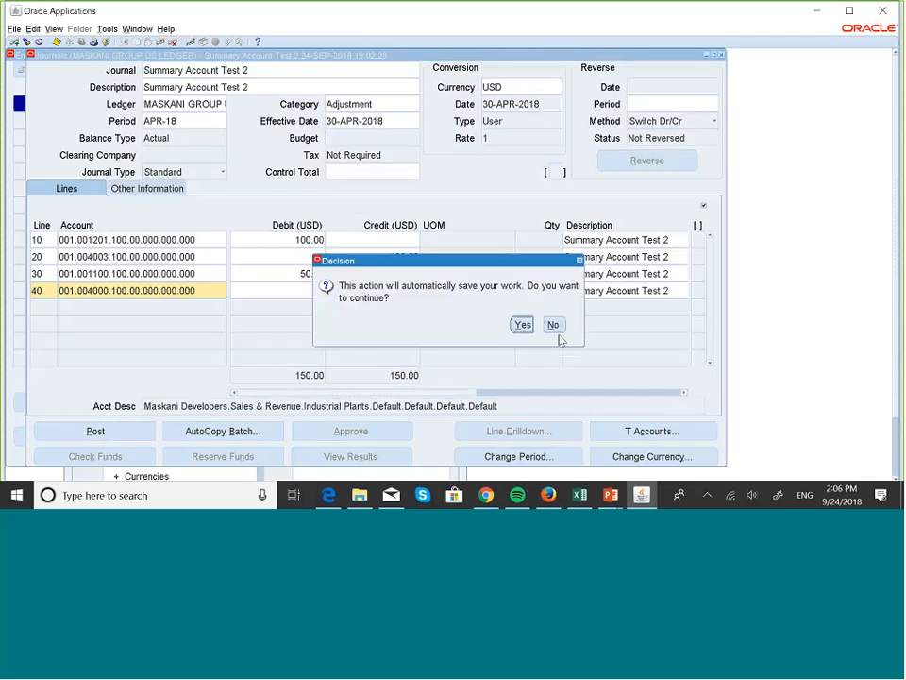
pyautogui.click(524, 326)
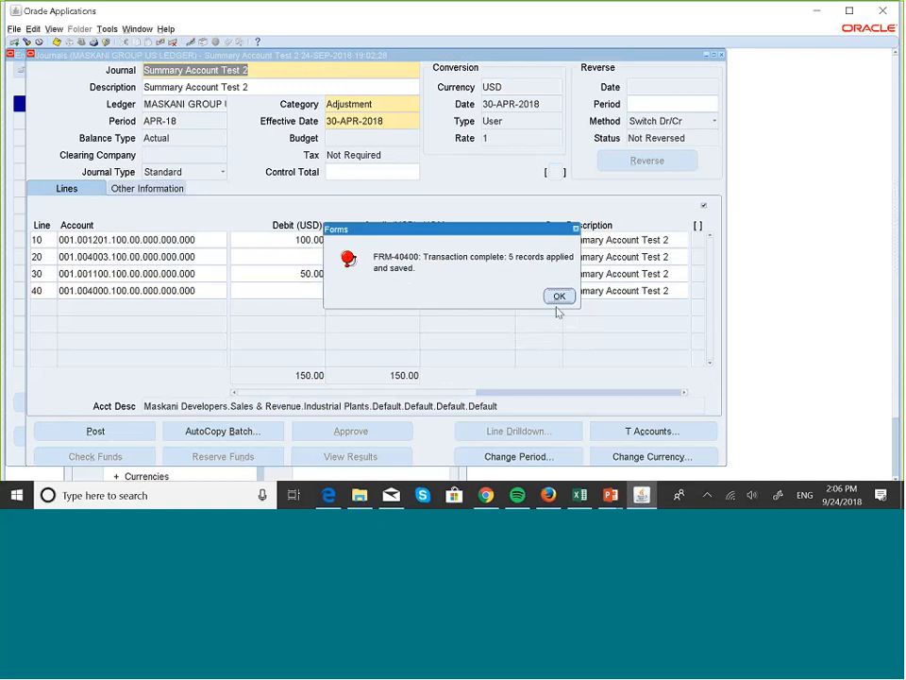
pyautogui.click(559, 297)
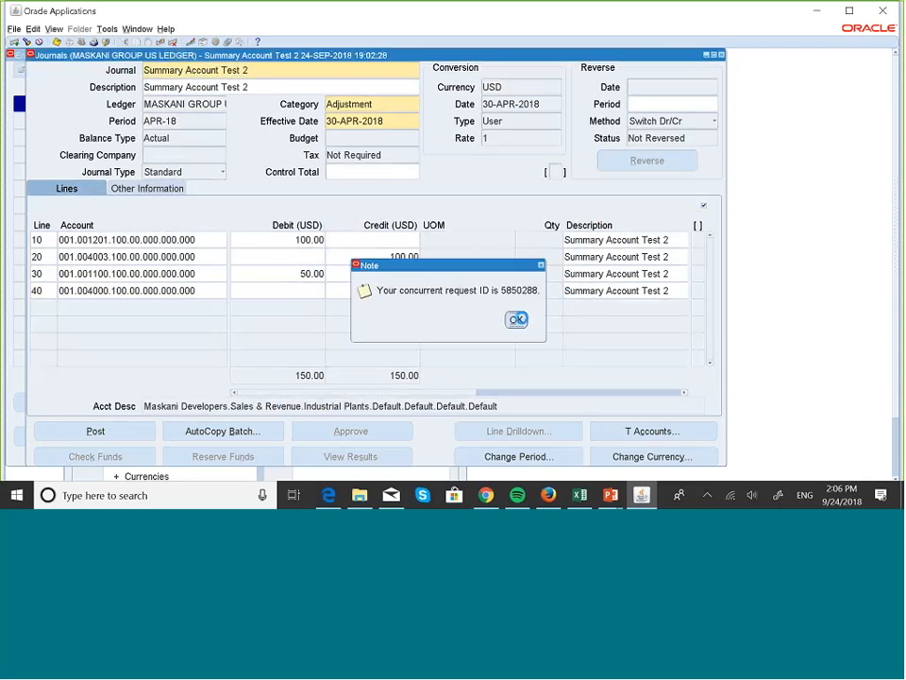
pyautogui.click(516, 319)
pyautogui.click(719, 55)
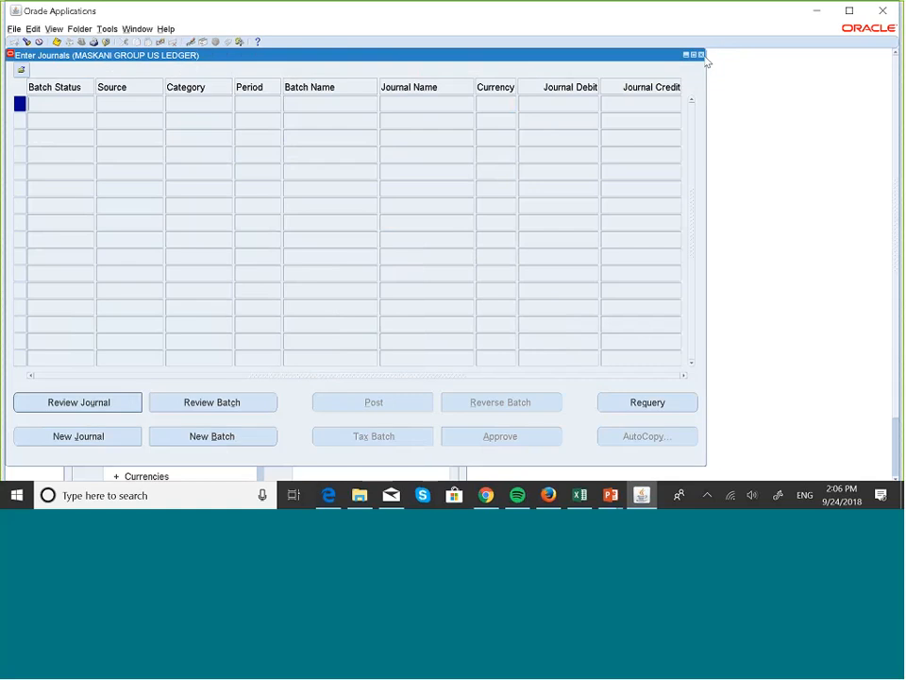
# Close Enter Journals and open the Account Inquiry form
pyautogui.click(701, 54)
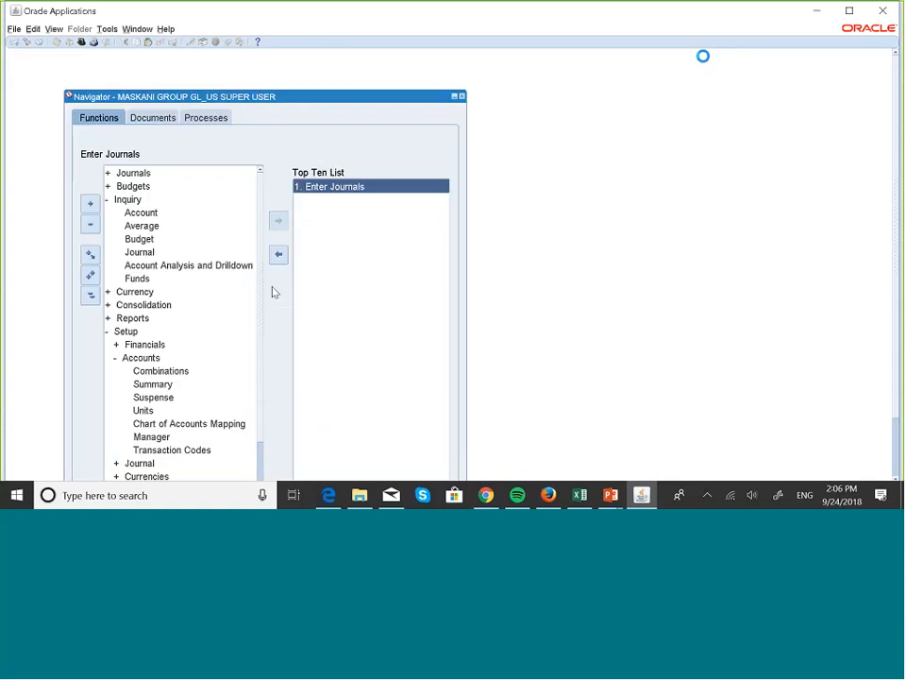
pyautogui.click(90, 295)
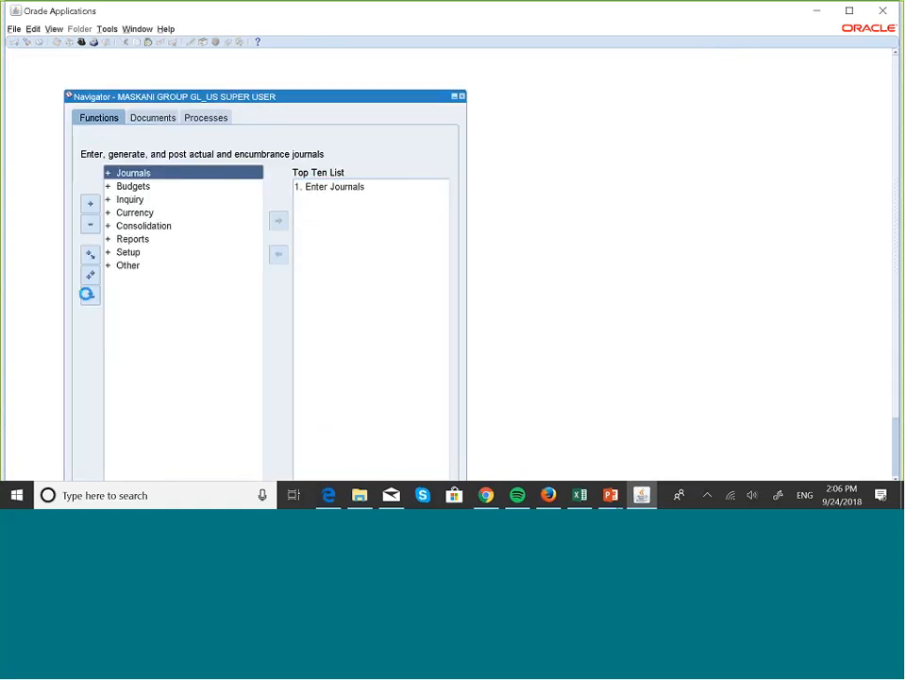
pyautogui.doubleClick(133, 200)
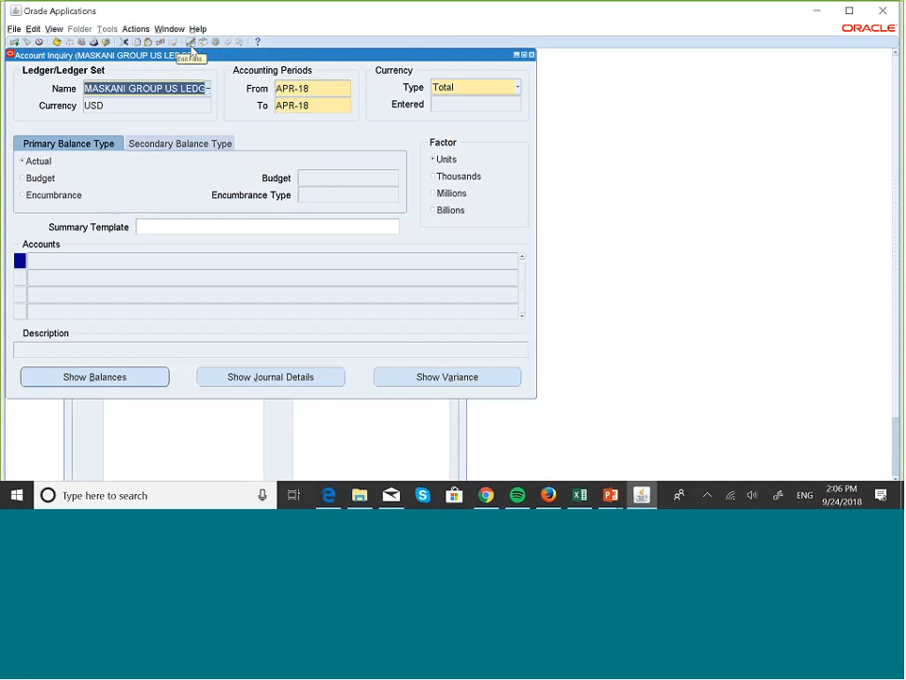
# Find all requests in View > Requests and refresh until posting completes normally
pyautogui.hotkey('alt', 'v')
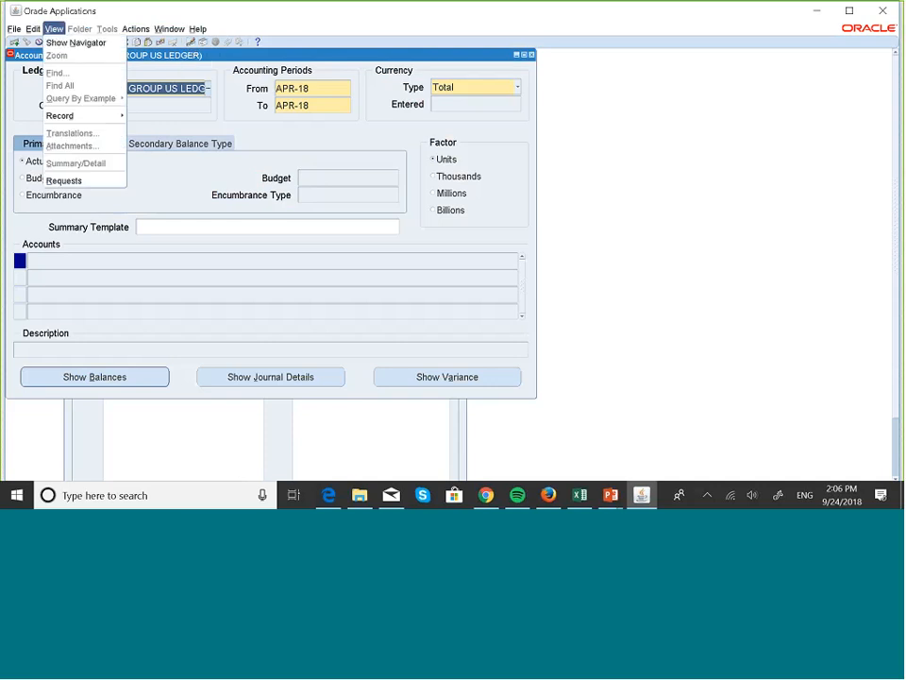
pyautogui.click(64, 180)
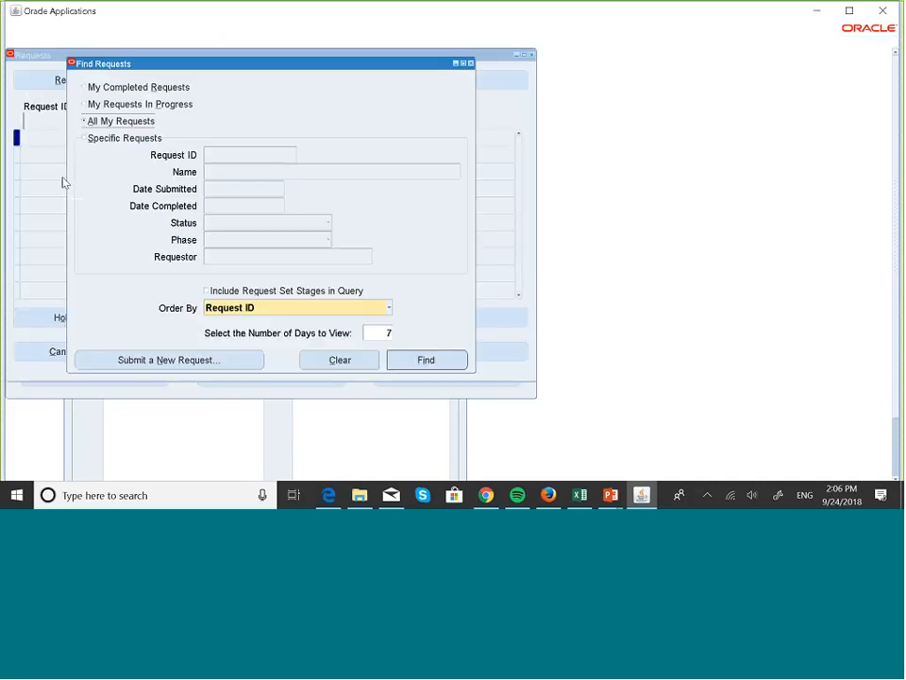
pyautogui.click(457, 360)
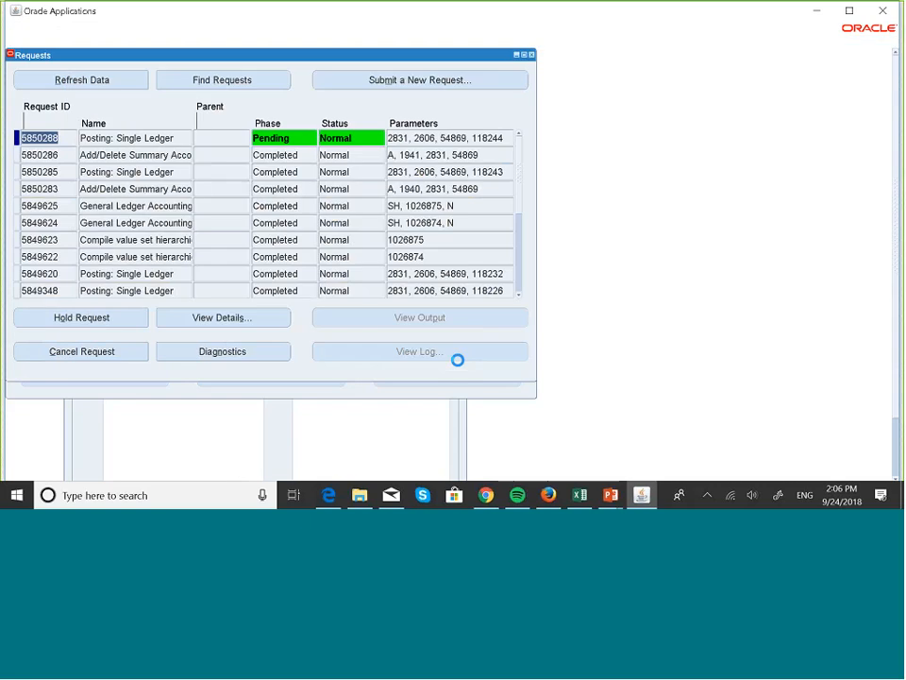
pyautogui.click(106, 89)
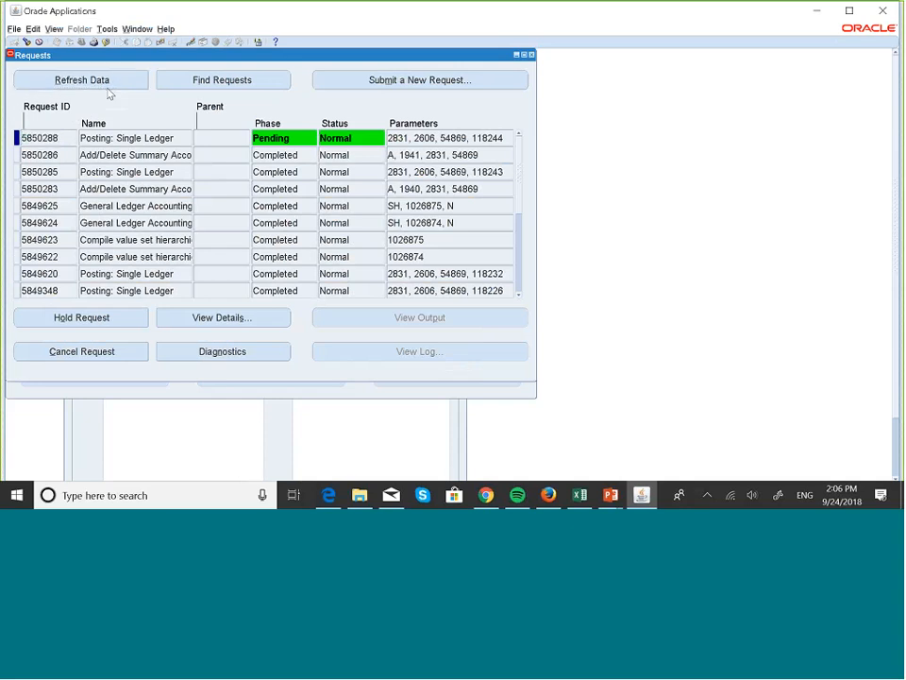
pyautogui.click(107, 89)
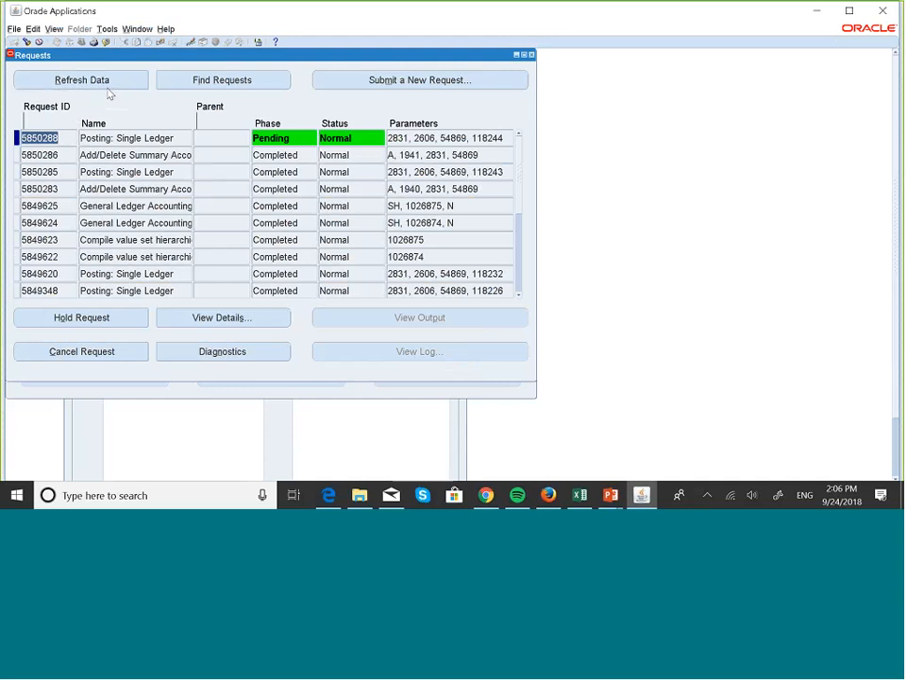
pyautogui.click(128, 86)
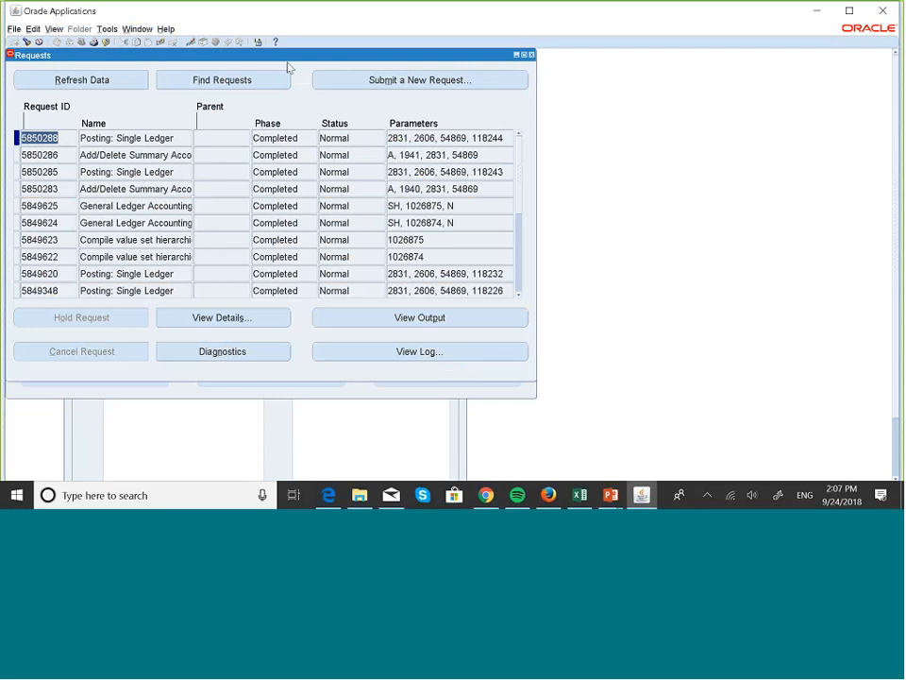
pyautogui.click(531, 55)
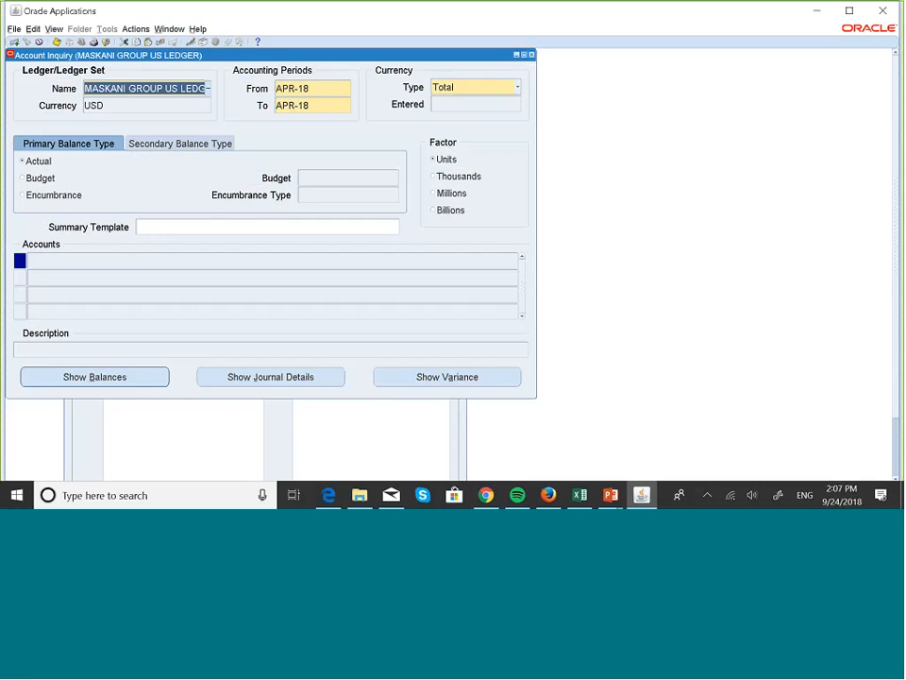
# Find Maskani Total Assets accounts and show 001.TA.100.00.000.000.000 balances: PTD 250.00, YTD 2,650.00
pyautogui.click(387, 232)
pyautogui.click(396, 227)
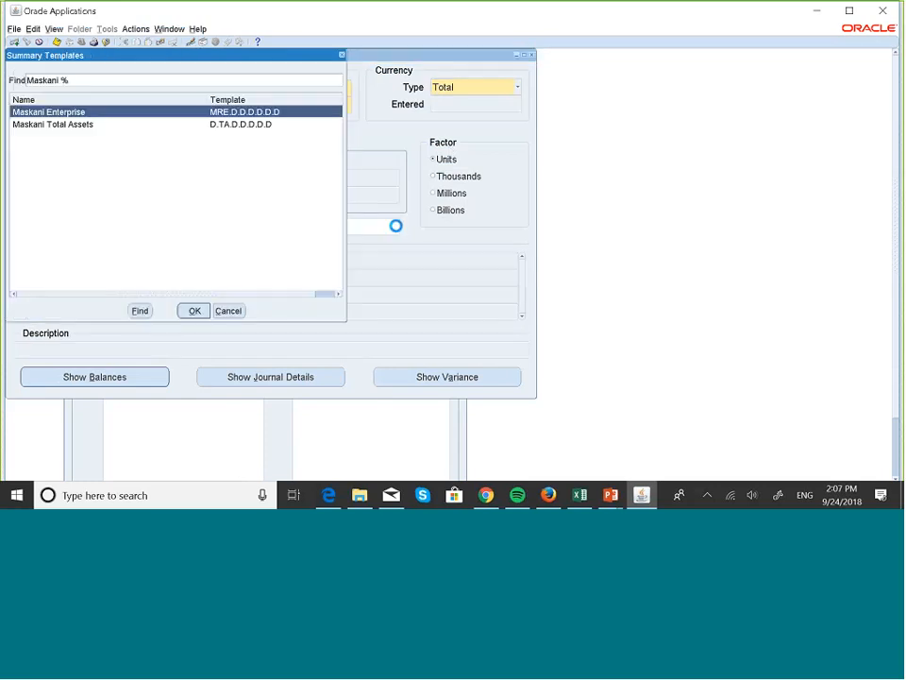
pyautogui.click(67, 125)
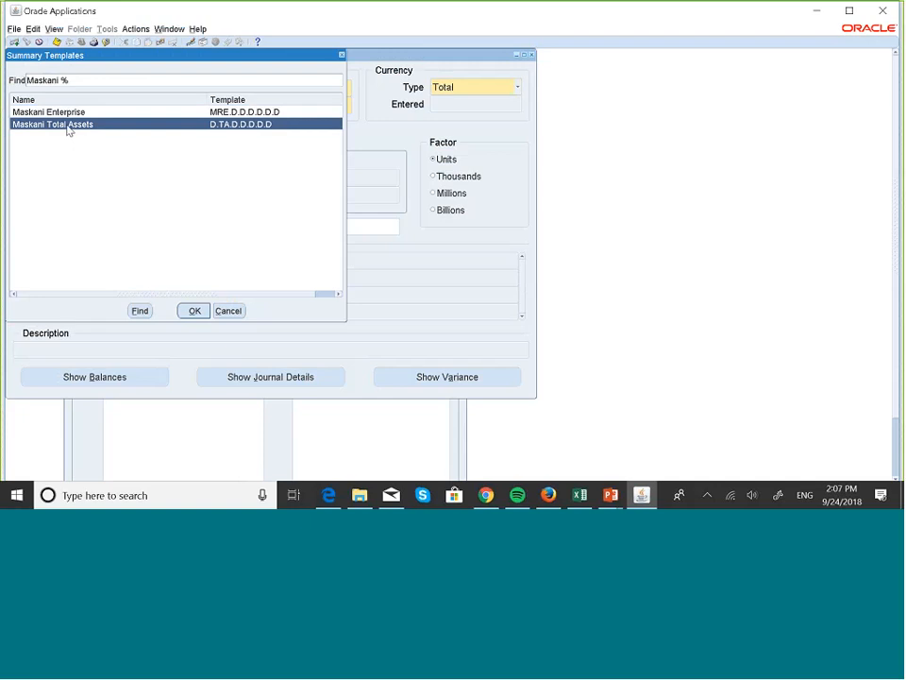
pyautogui.click(194, 311)
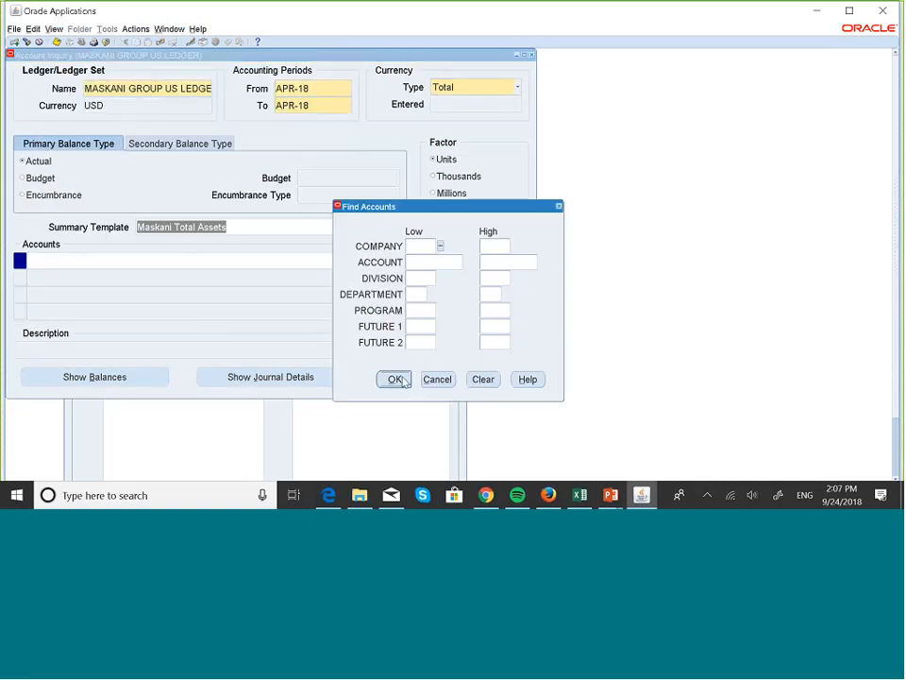
pyautogui.click(394, 379)
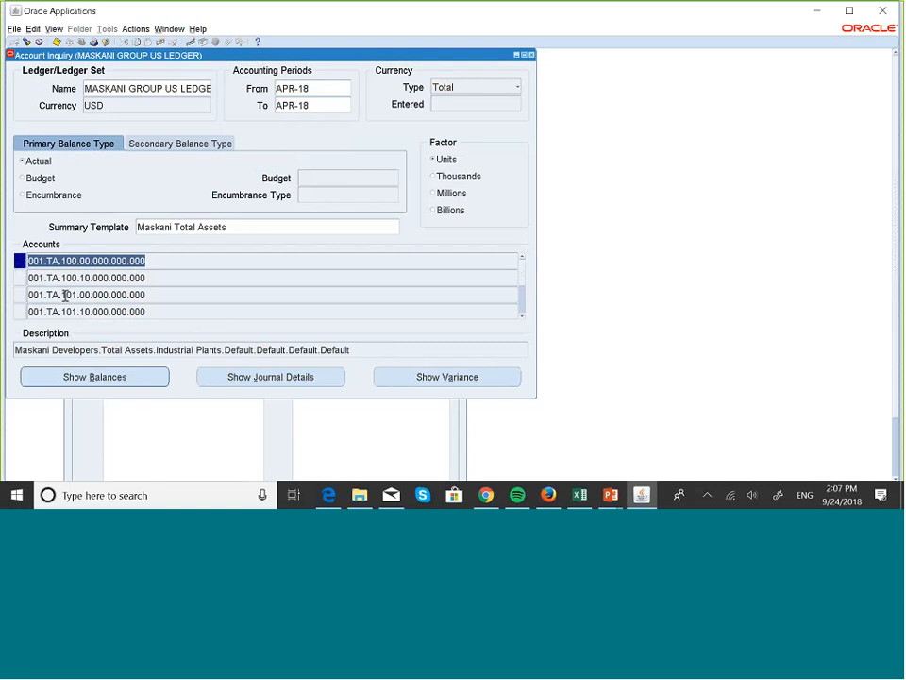
pyautogui.click(129, 379)
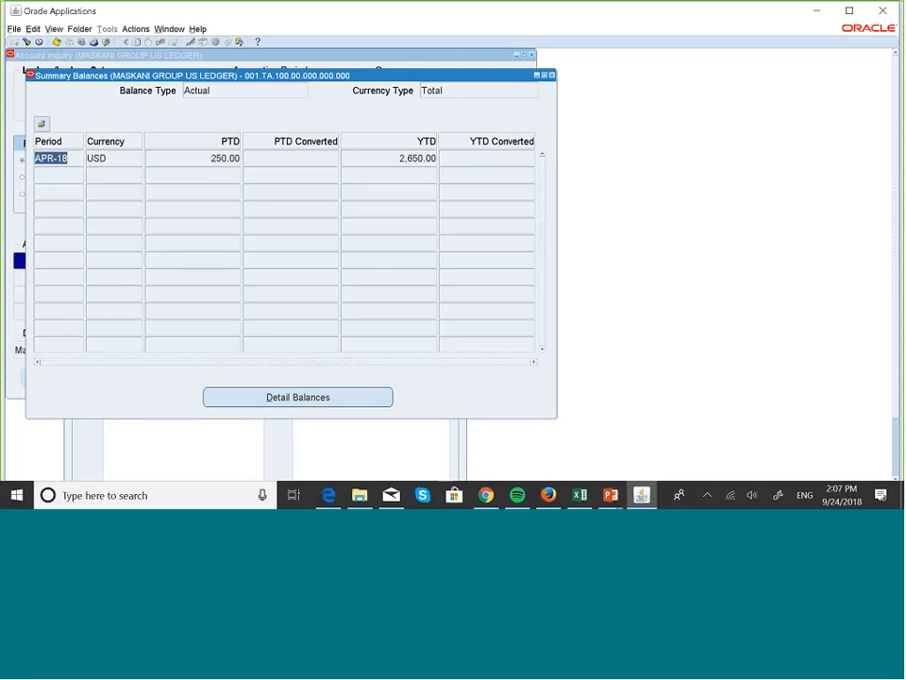
# Review the four detail account balances behind 001.TA.100.00.000.000.000, then close back to Account Inquiry
pyautogui.click(300, 396)
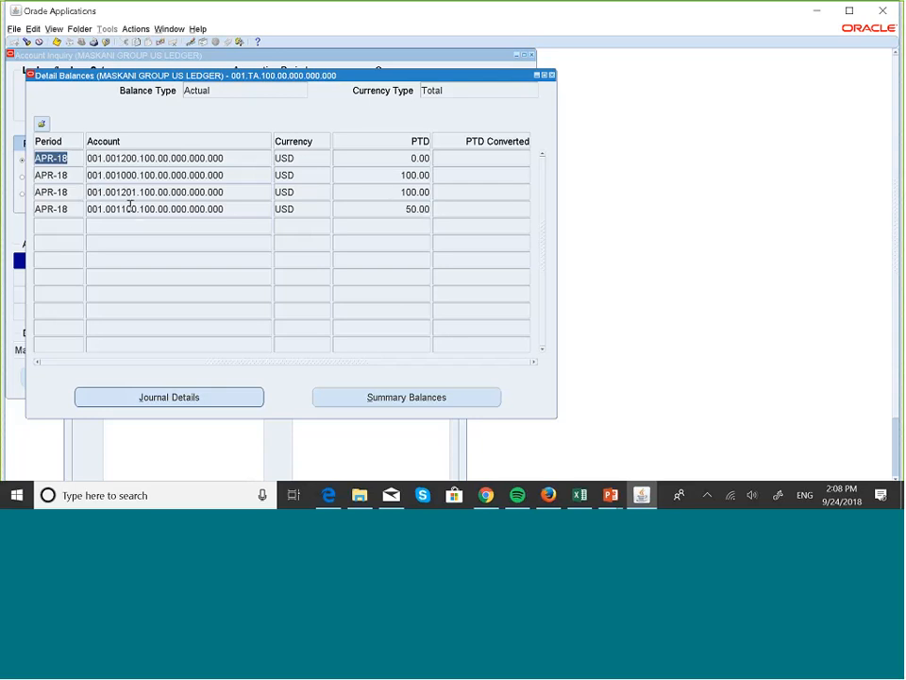
pyautogui.click(417, 400)
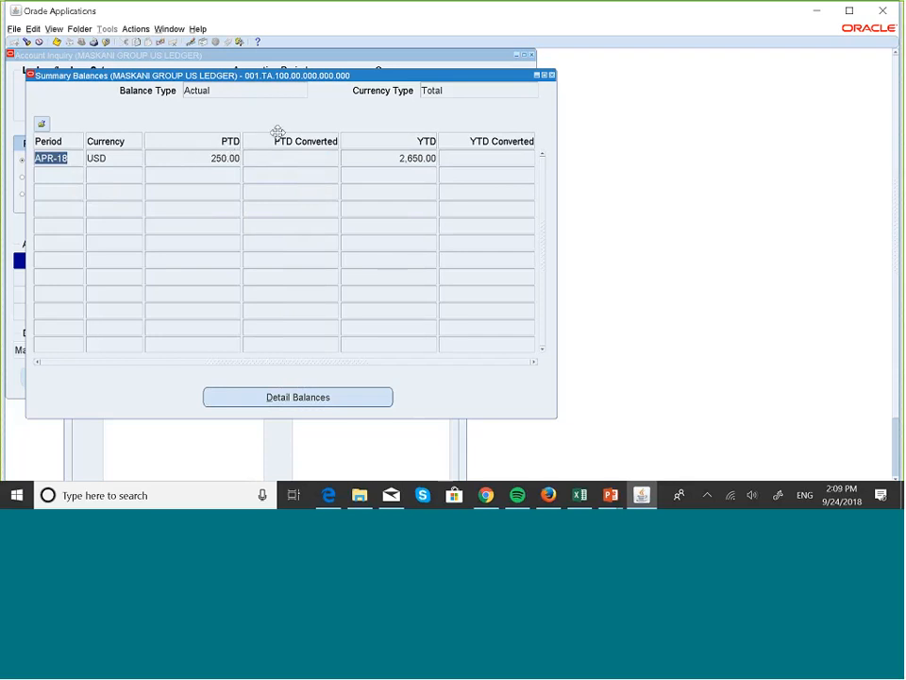
pyautogui.click(552, 74)
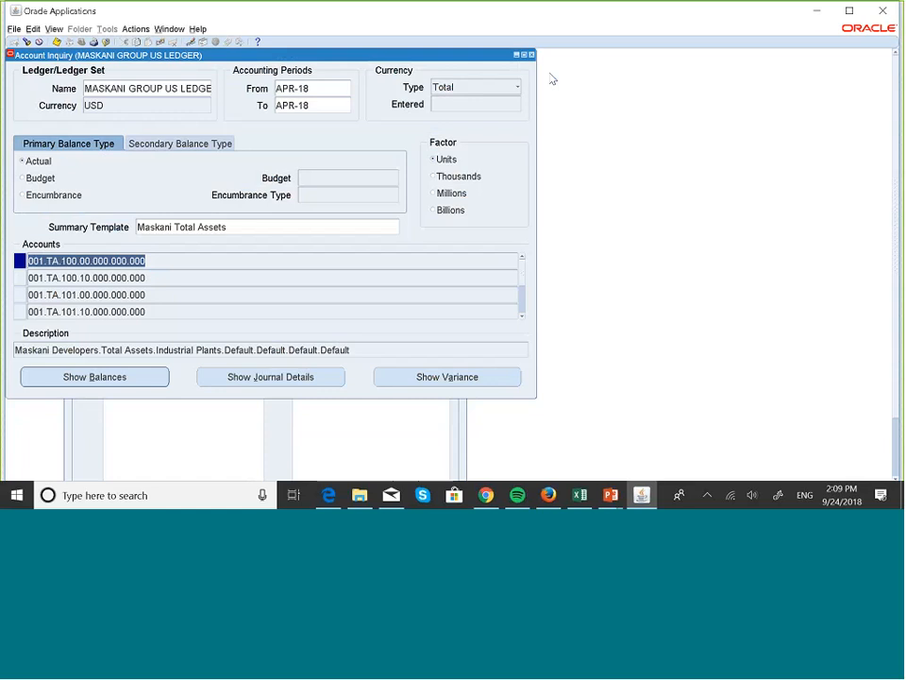
# Bring back the PowerPoint slide show and advance to the slide on D- Detail and T- Total segment options
pyautogui.press('super+Tab')
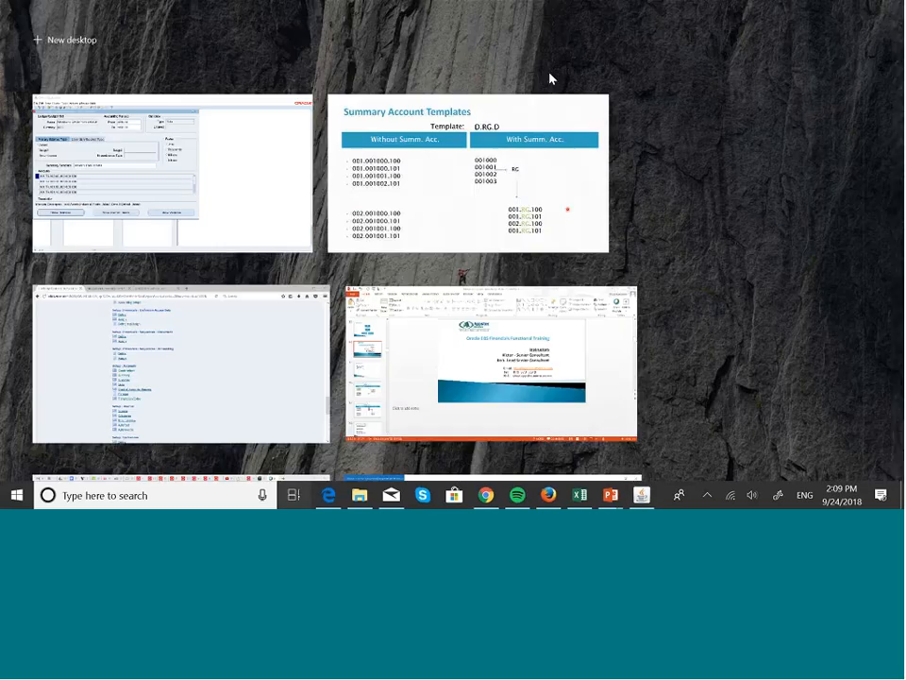
pyautogui.click(510, 189)
pyautogui.press('Left')
pyautogui.press('Right')
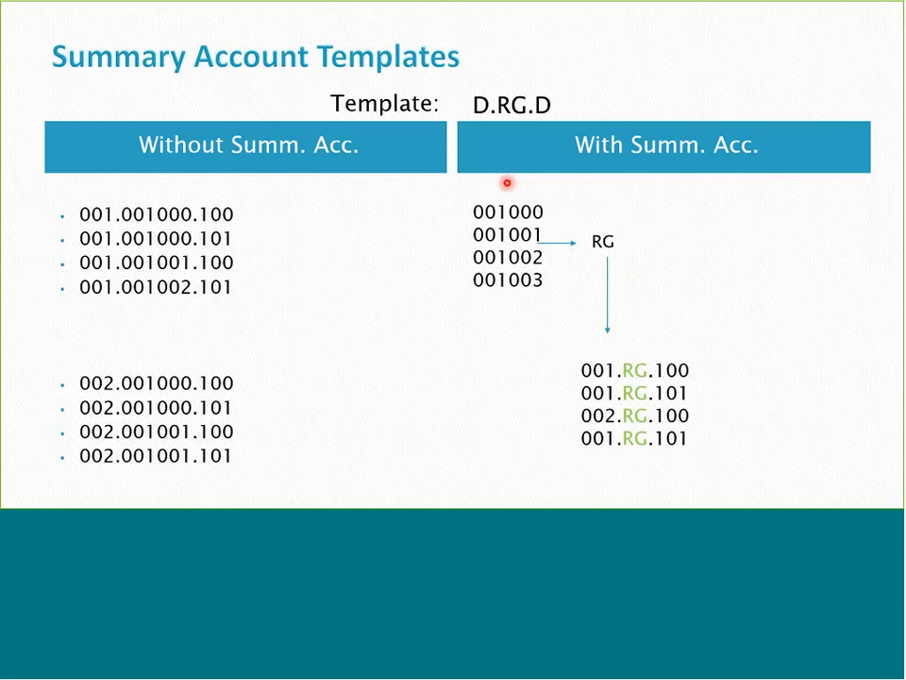
pyautogui.press('Right')
pyautogui.press('Right')
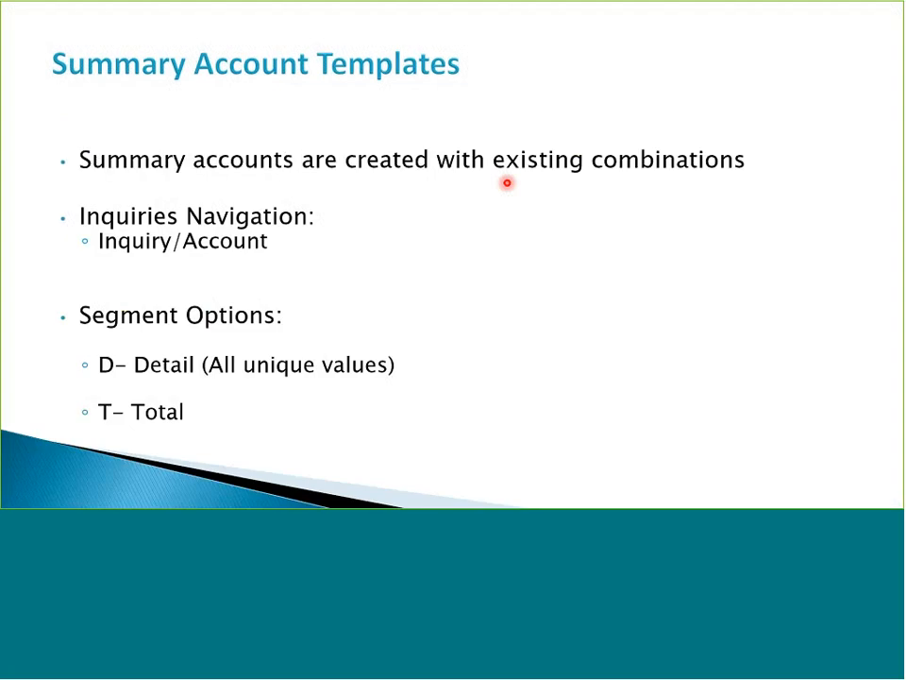